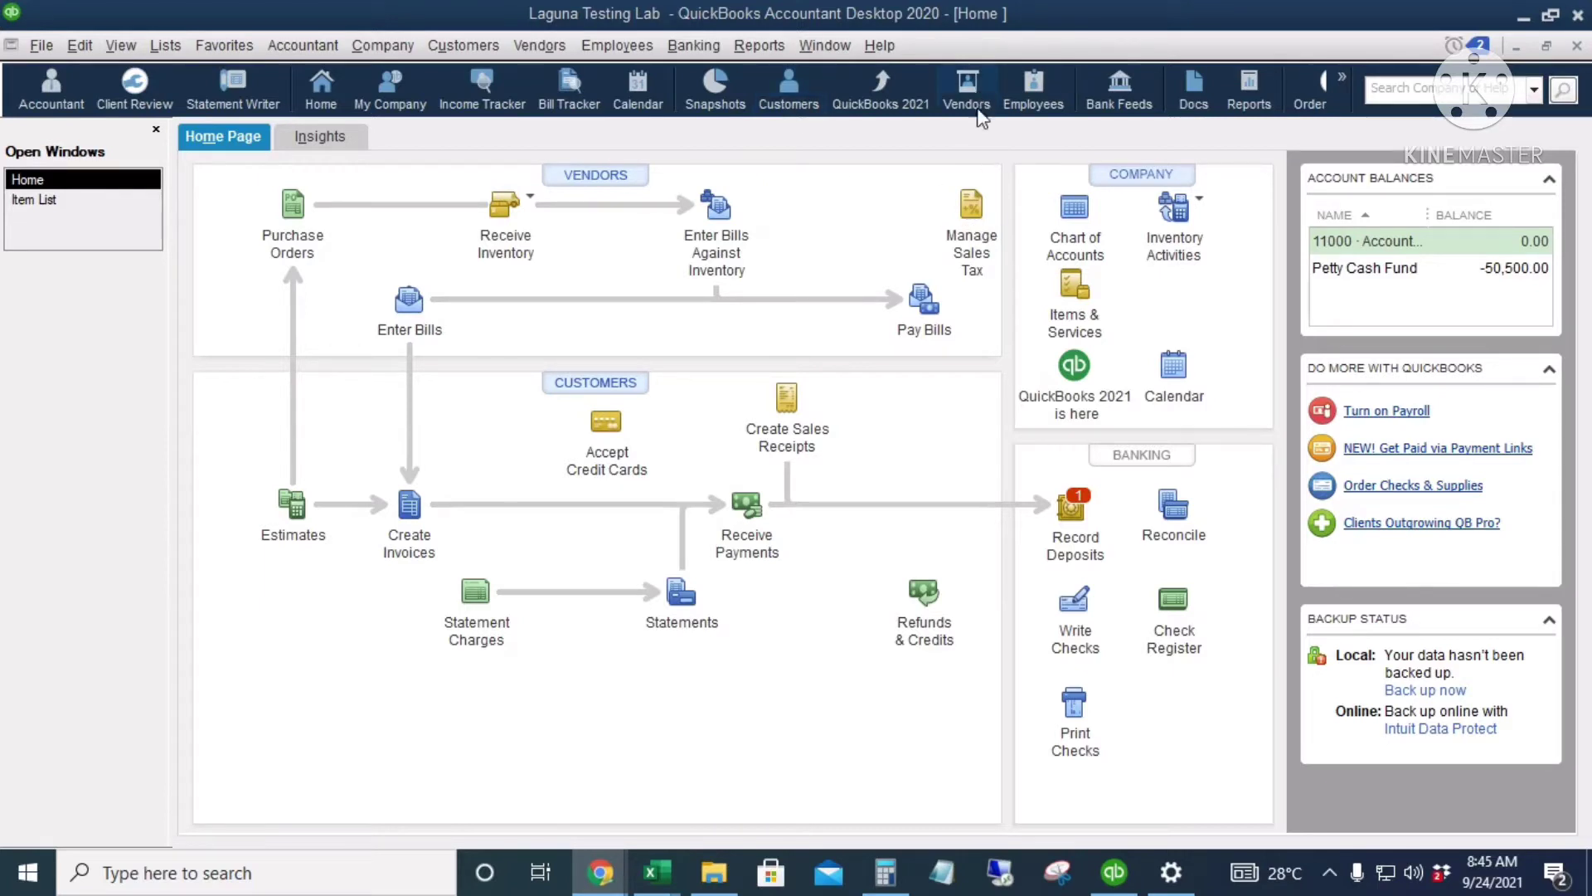
# Step: Look over the Customers and Vendors menus, then open the Customer Center from the Home page
pyautogui.click(454, 47)
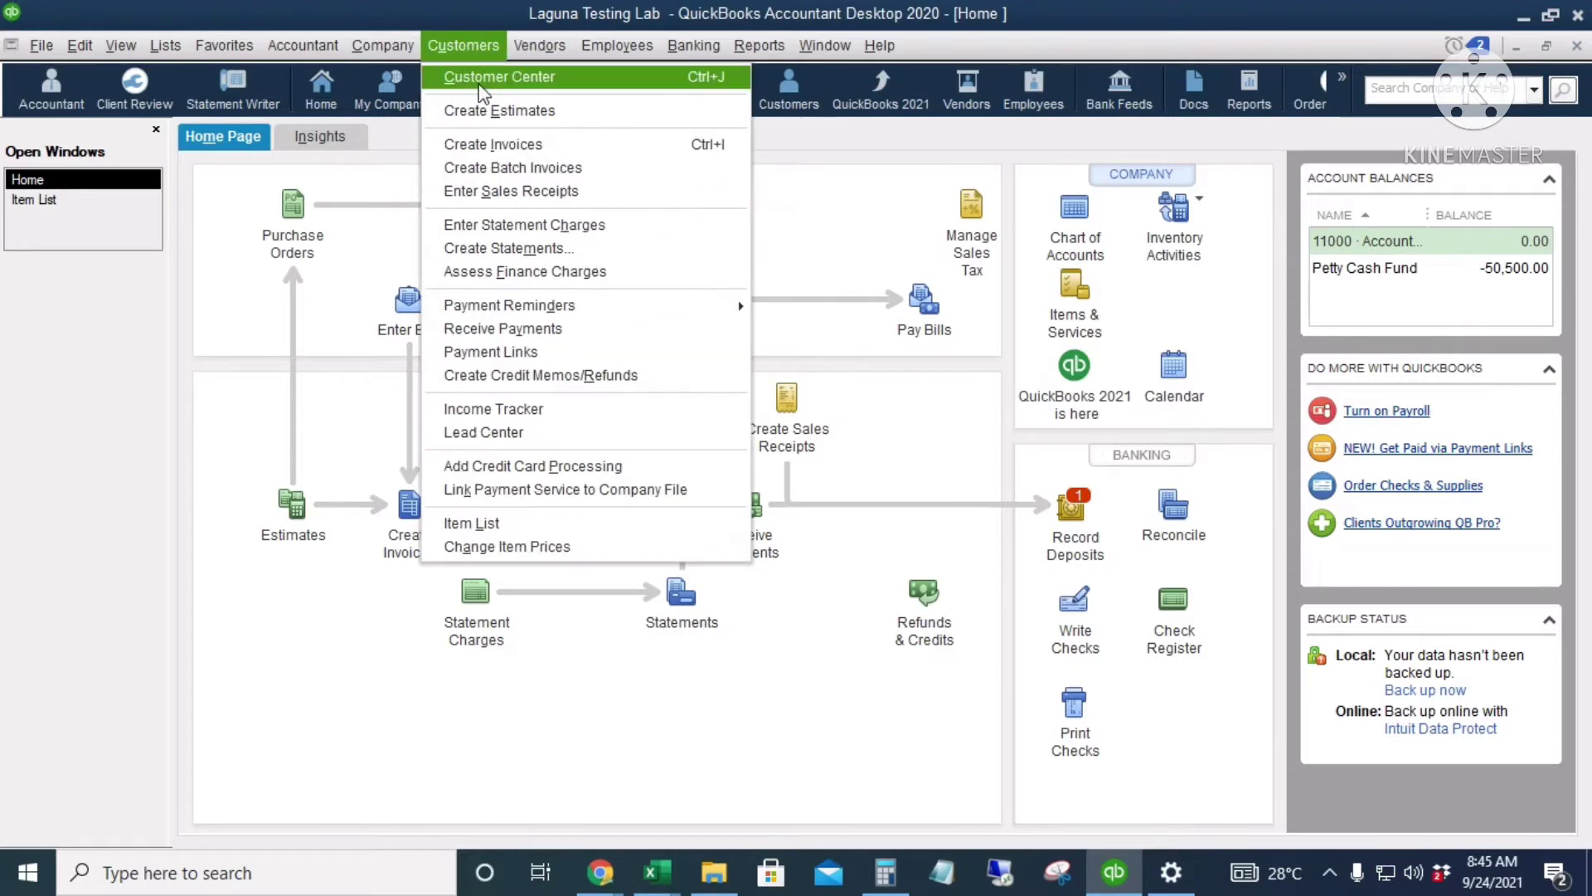
pyautogui.click(539, 46)
pyautogui.click(539, 47)
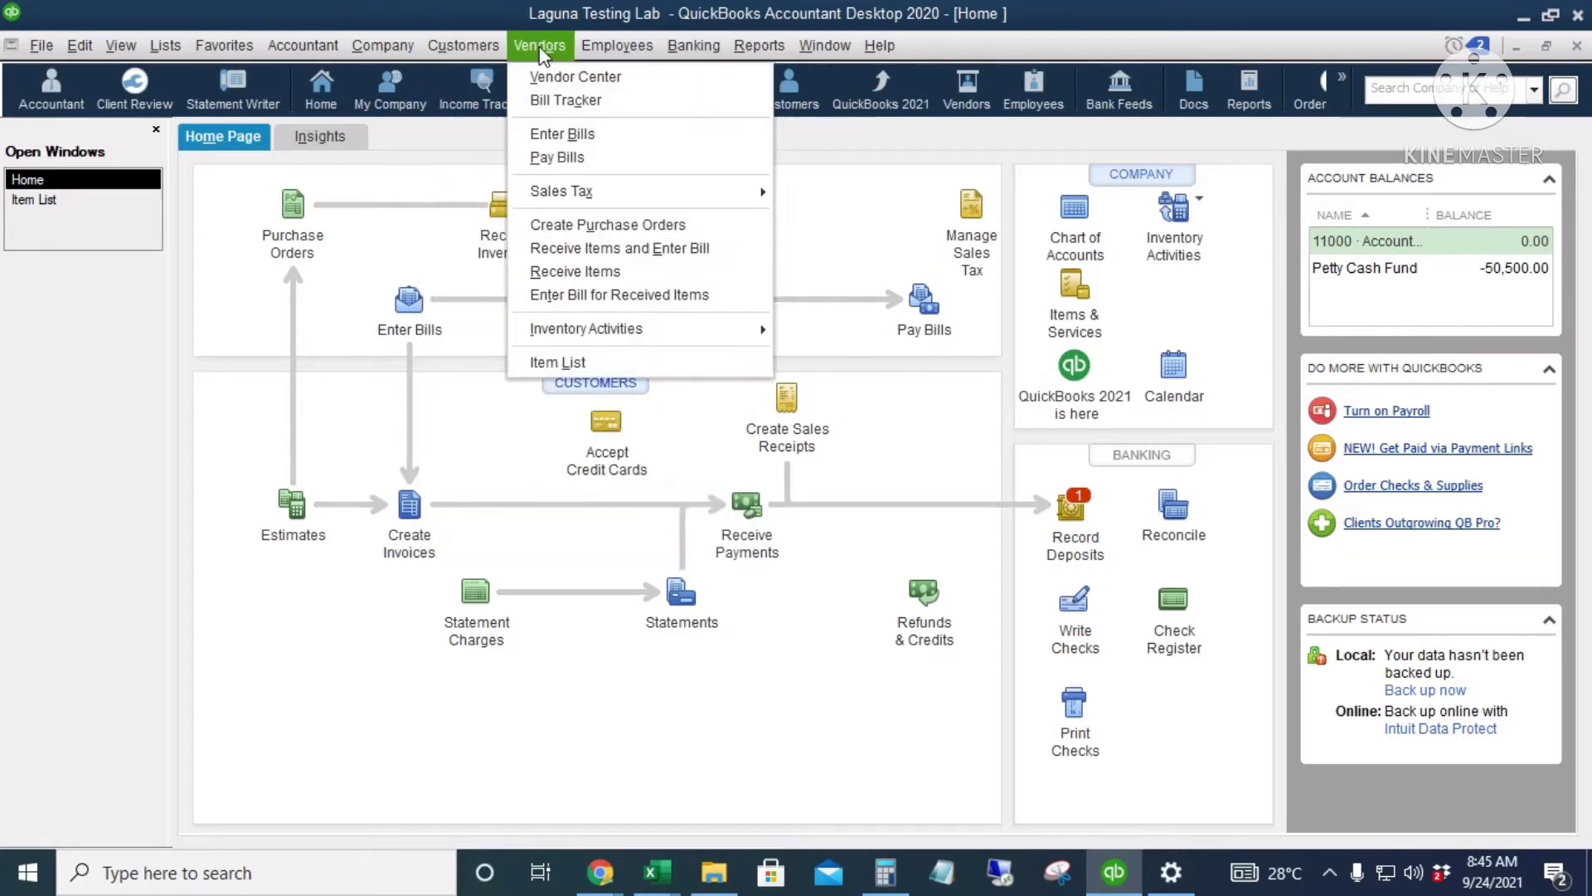
pyautogui.click(803, 604)
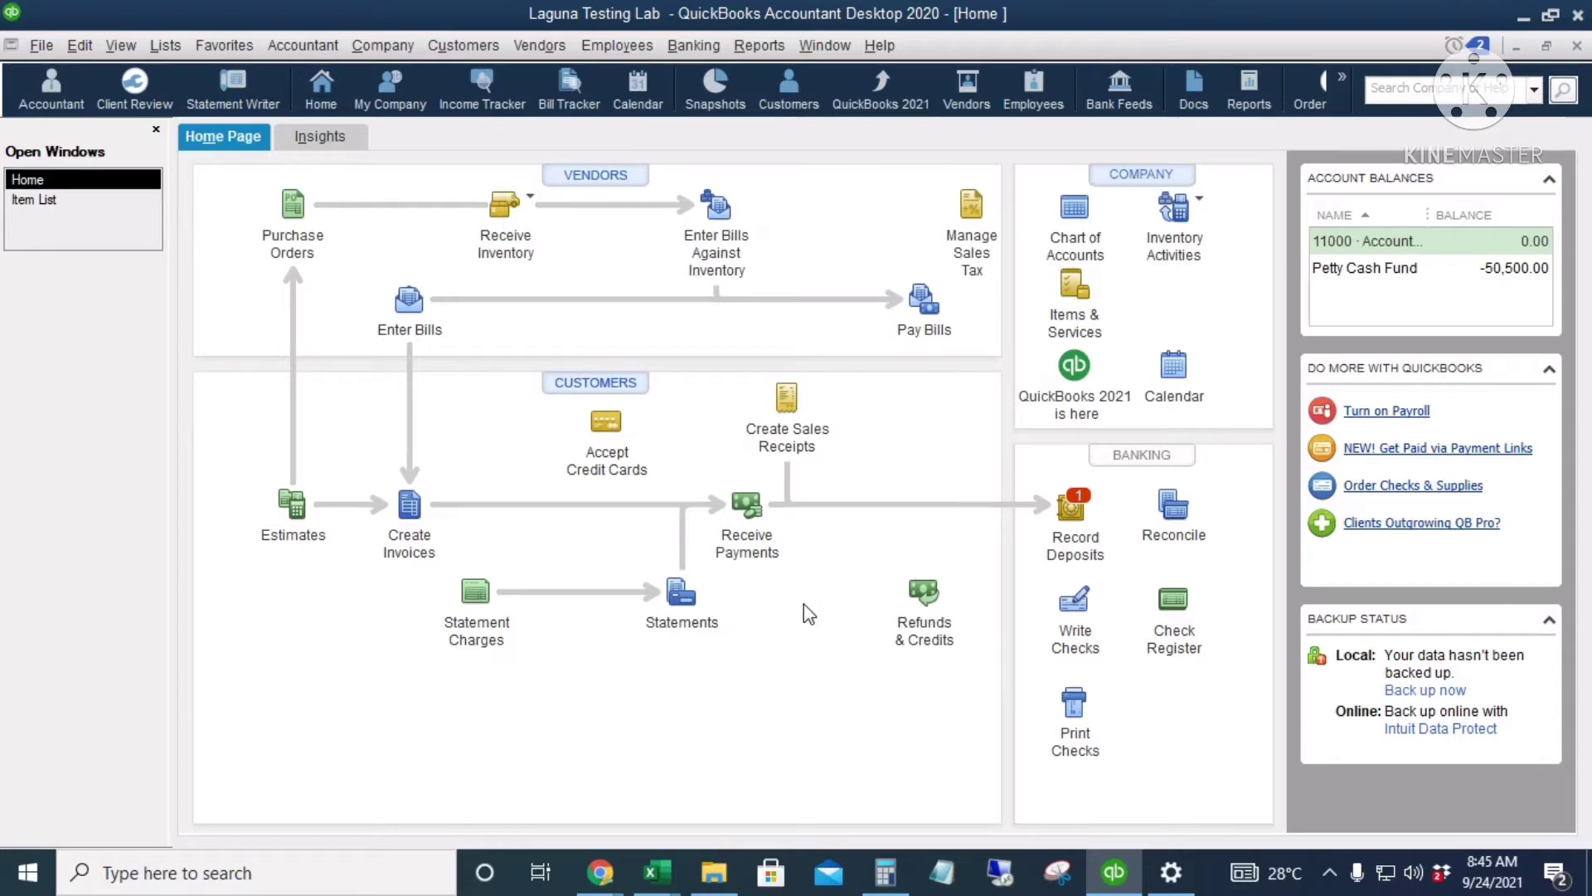
pyautogui.click(593, 388)
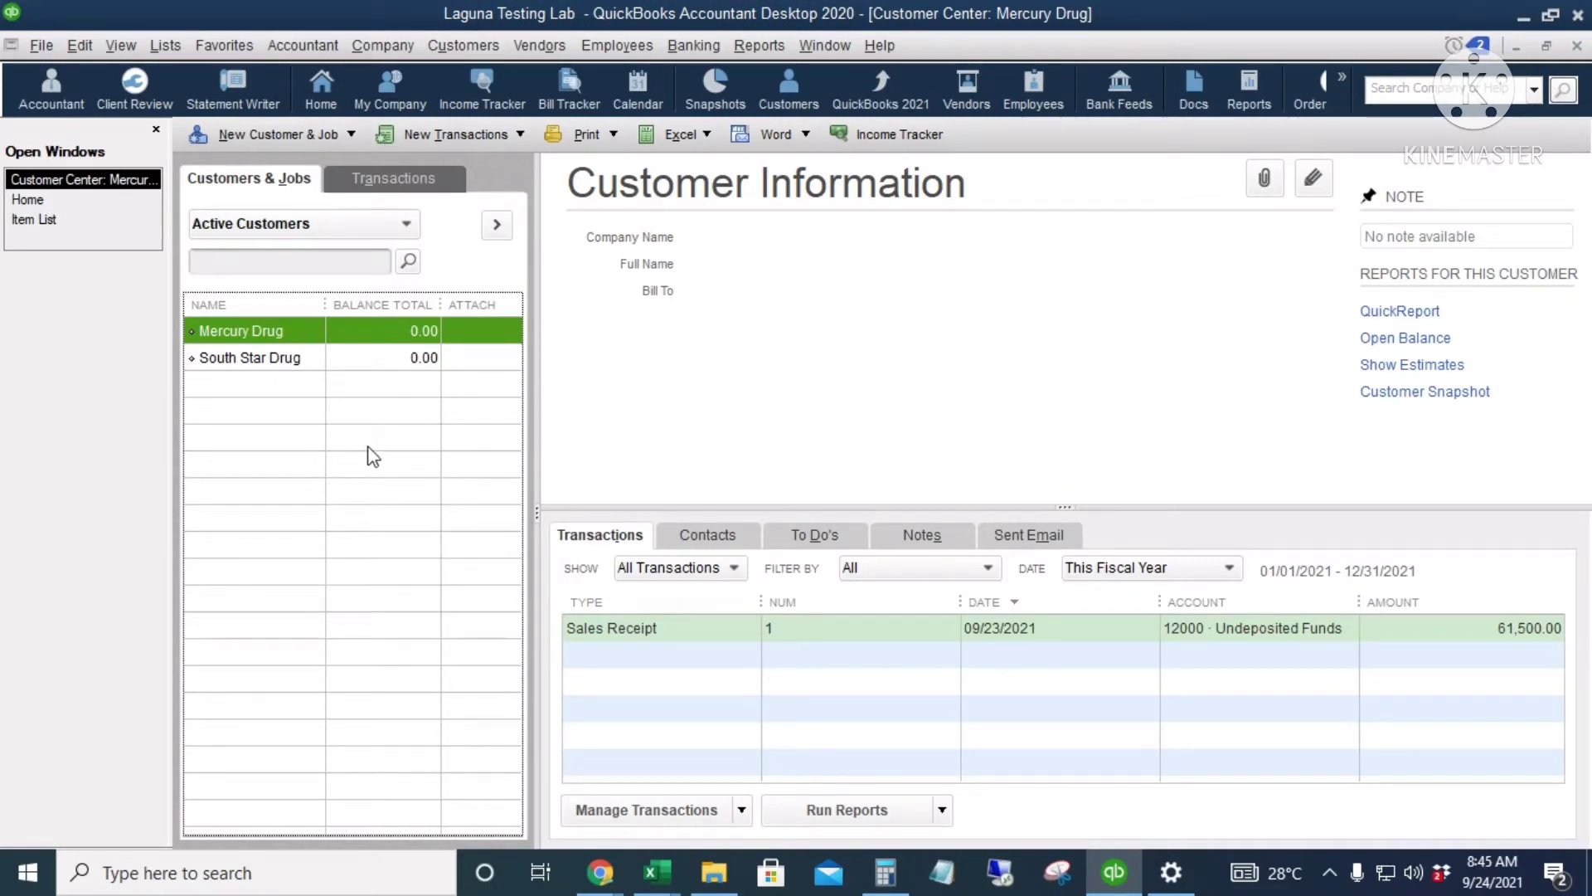
# Step: Start a new customer from the customer list's context menu and name it Binan Doctor's Hospital
pyautogui.rightClick(362, 425)
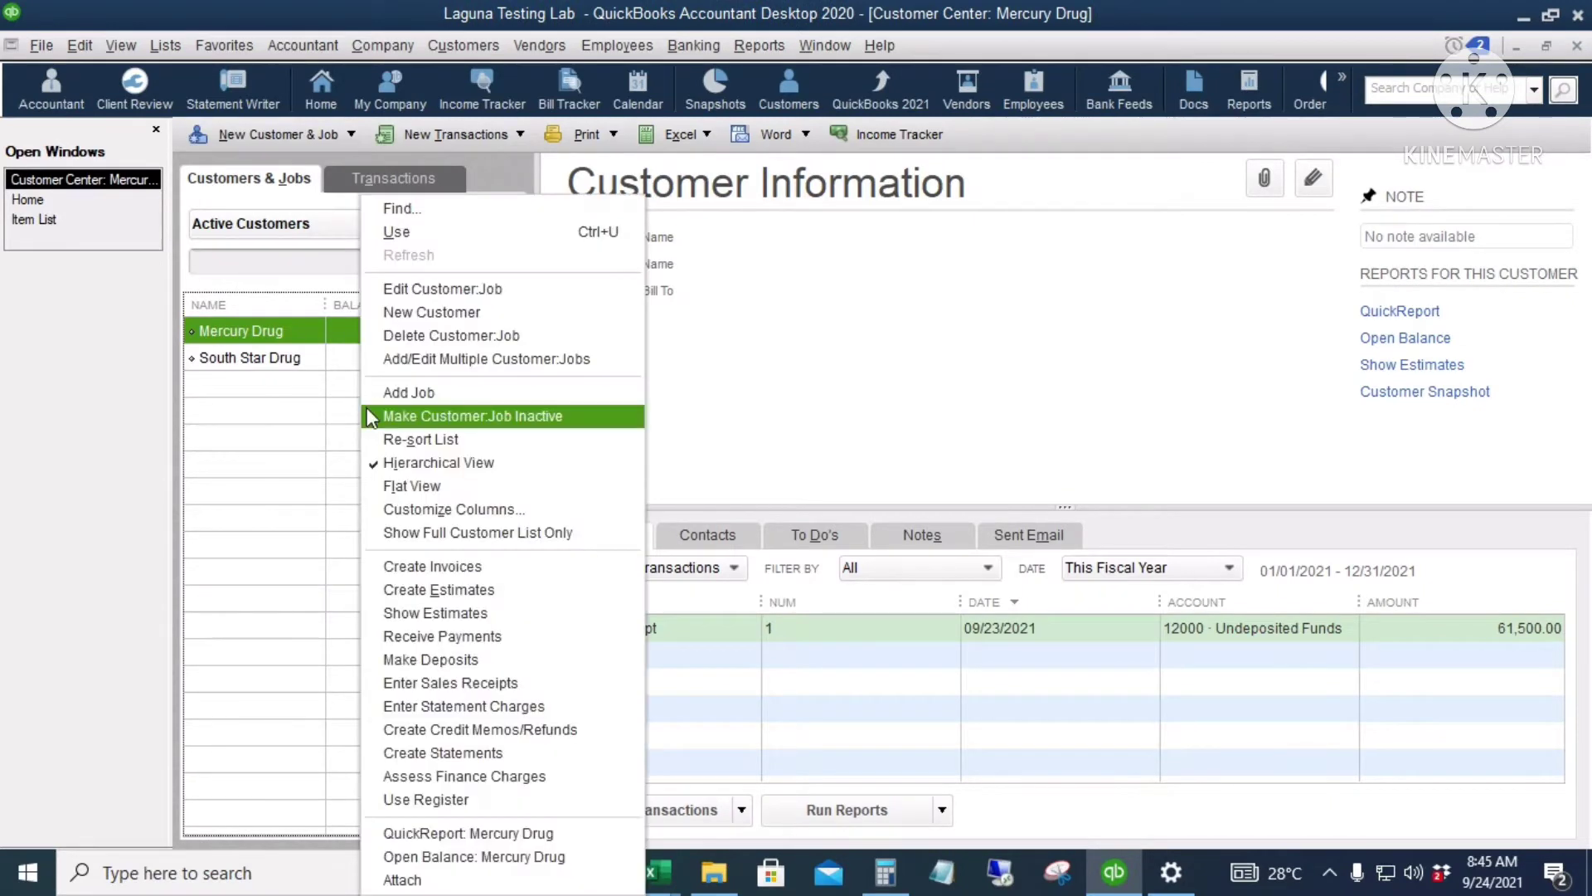
pyautogui.click(481, 314)
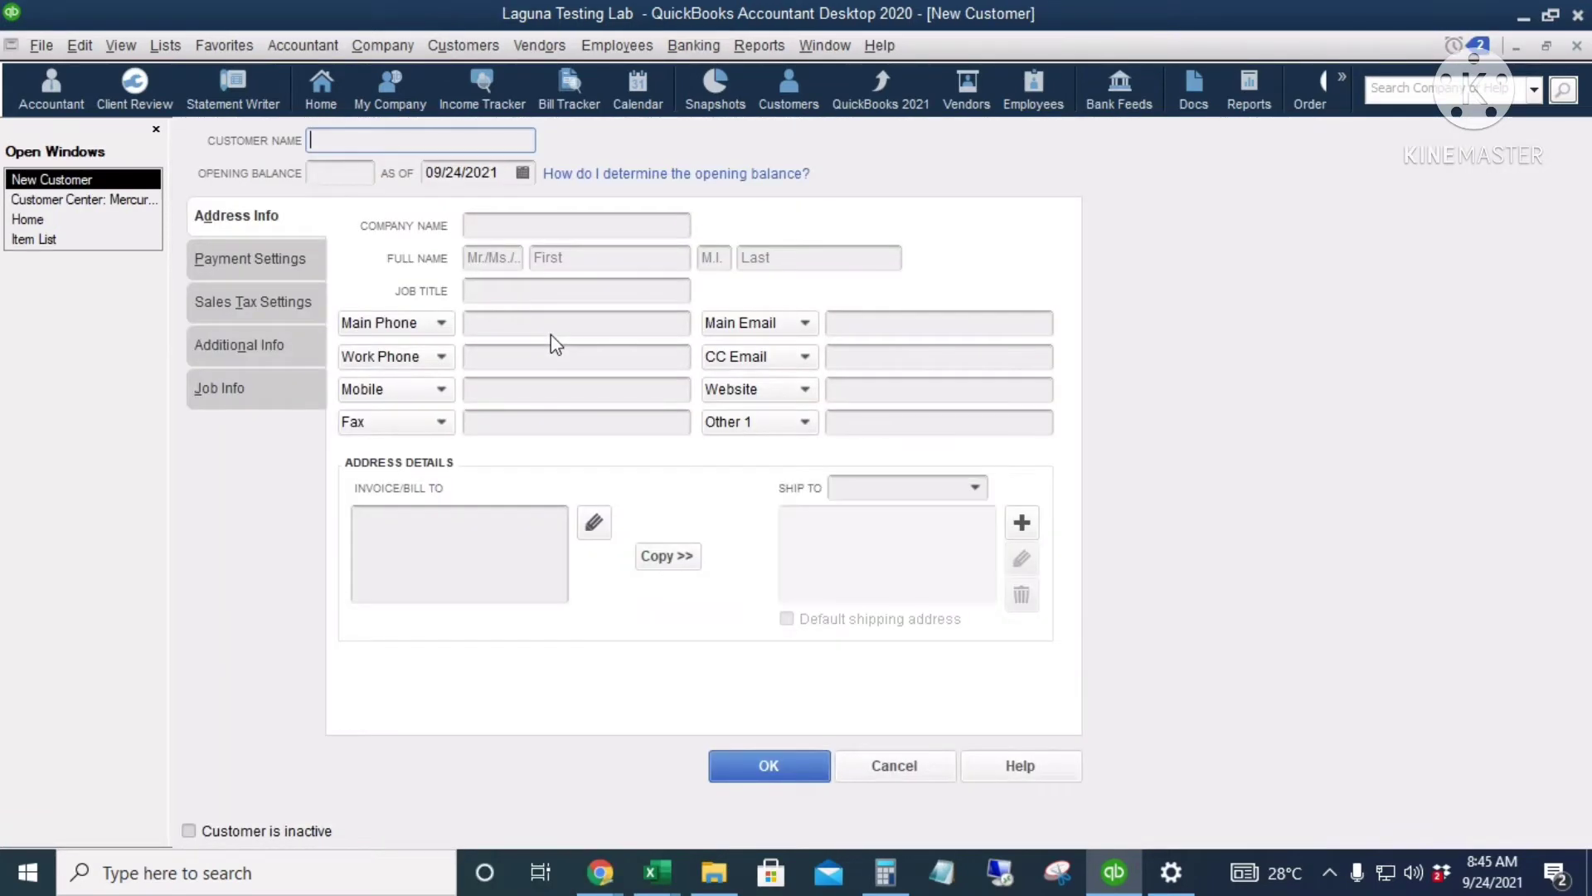
pyautogui.write('Binajn')
pyautogui.write('n Doctors')
pyautogui.press('BackSpace')
pyautogui.press('BackSpace')
pyautogui.write("'s Hospital")
pyautogui.hotkey('ctrl', 'a')
pyautogui.hotkey('ctrl', 'c')
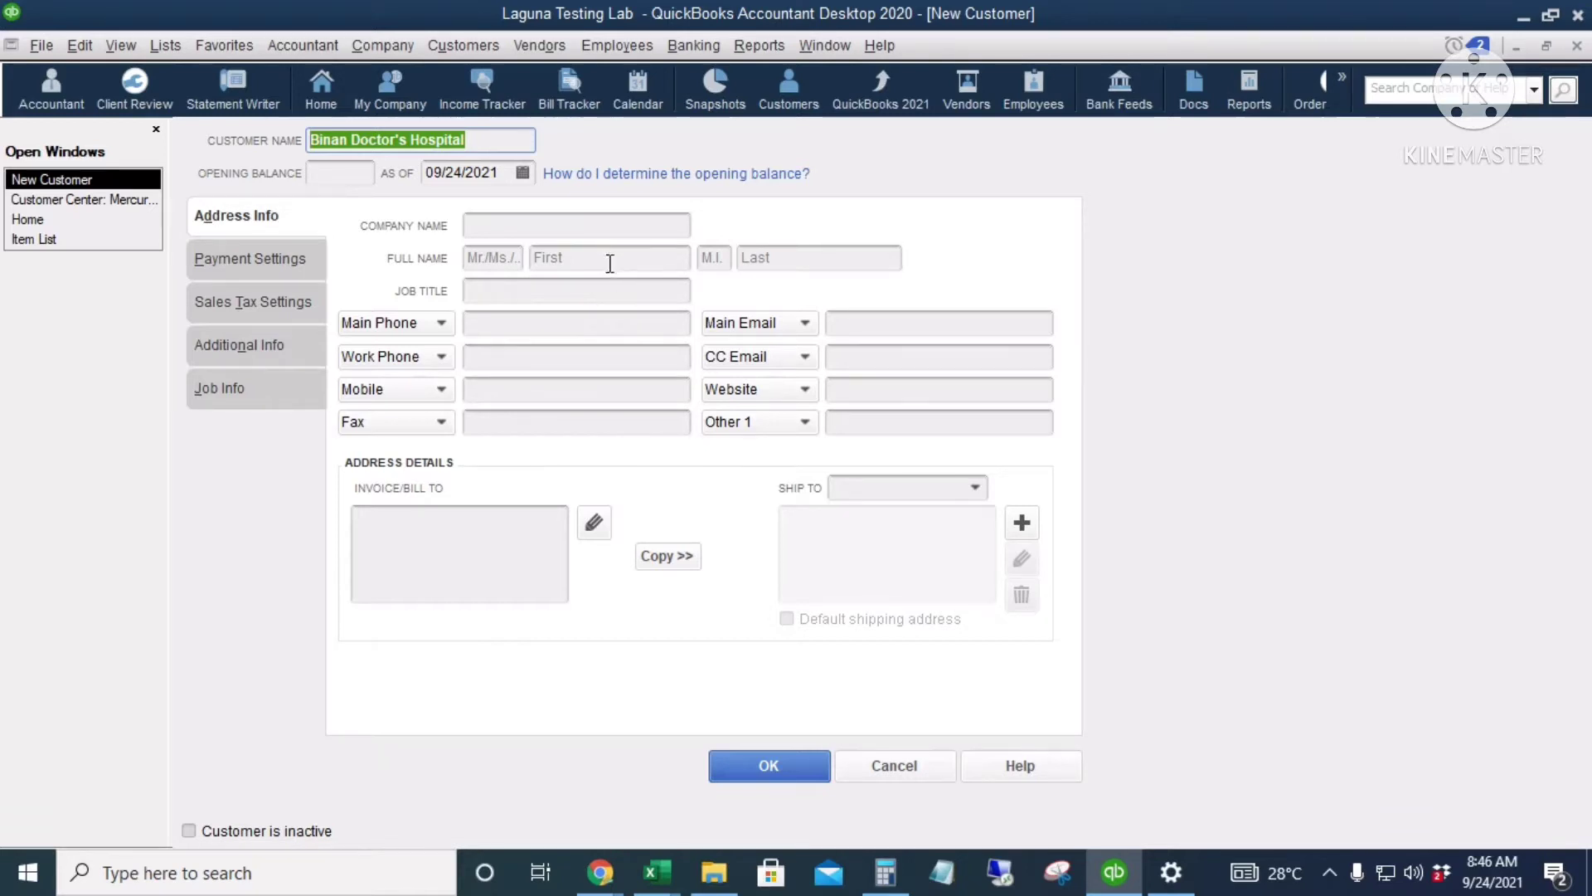
# Step: Paste Binan Doctor's Hospital into the Company Name field
pyautogui.click(496, 222)
pyautogui.click(496, 259)
pyautogui.click(496, 288)
pyautogui.click(502, 232)
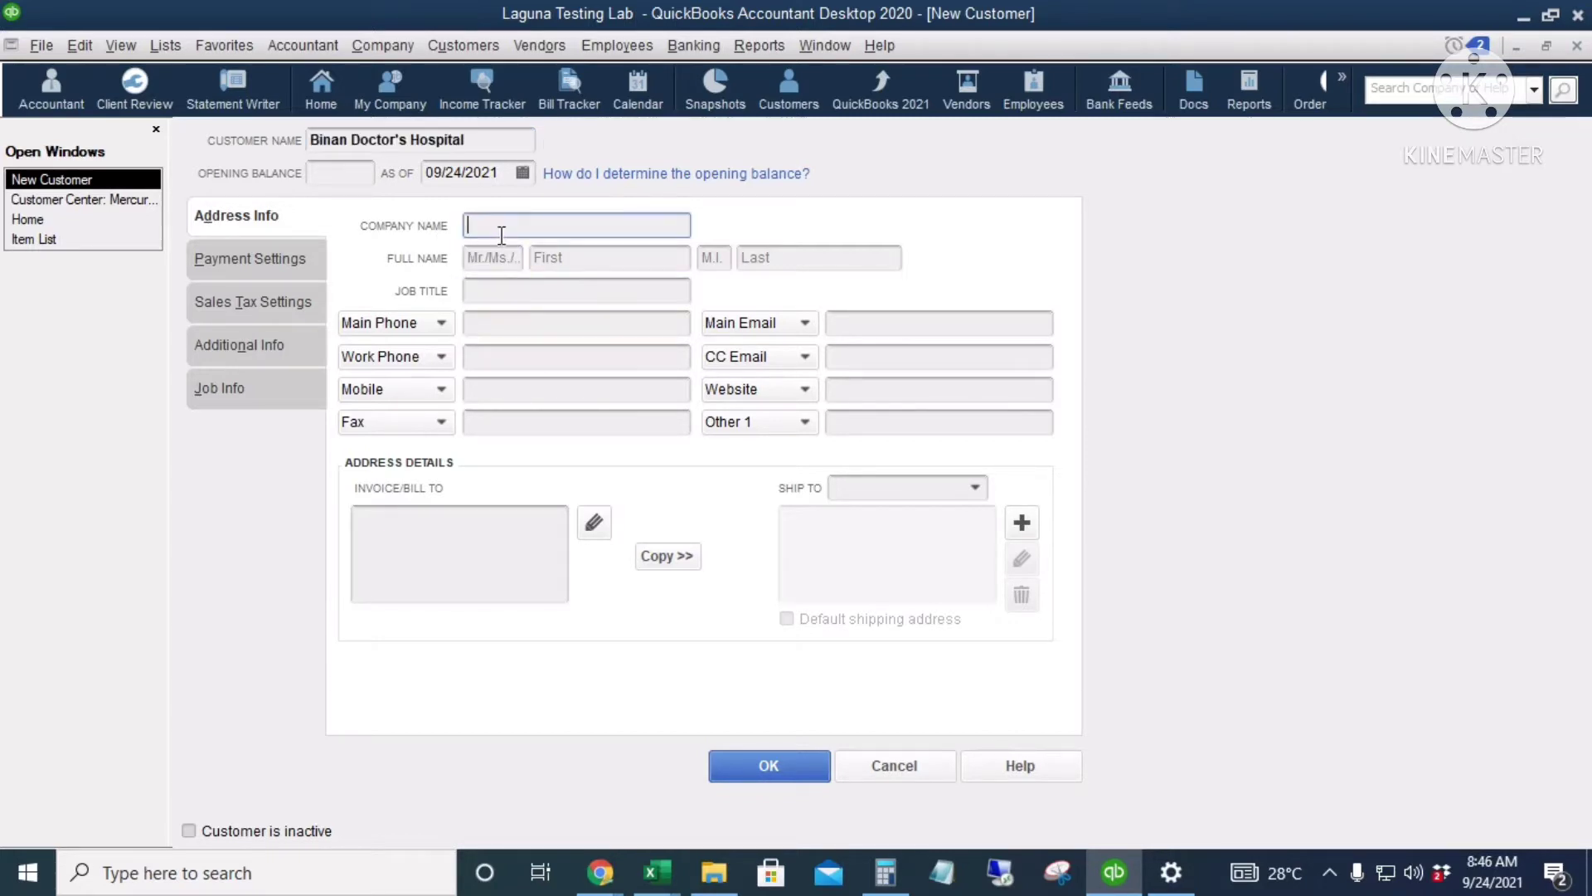
pyautogui.hotkey('ctrl', 'v')
pyautogui.click(496, 322)
pyautogui.click(569, 259)
pyautogui.click(488, 259)
pyautogui.click(602, 257)
pyautogui.click(762, 257)
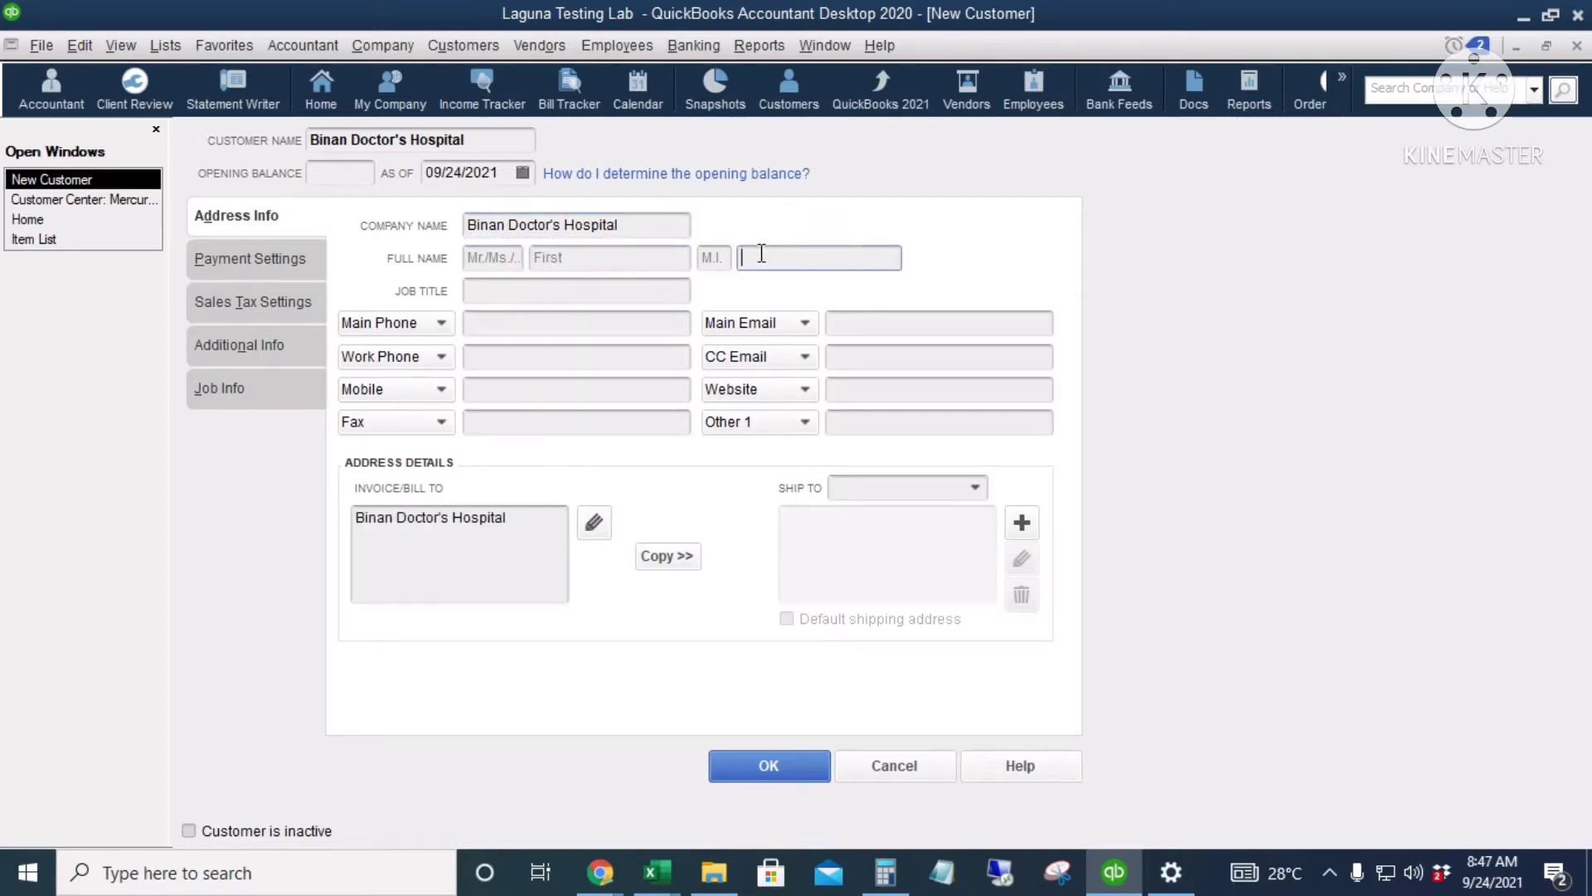
pyautogui.click(493, 287)
# Step: Enter the customer's main phone number, main e-mail address and work phone number
pyautogui.click(500, 325)
pyautogui.click(881, 323)
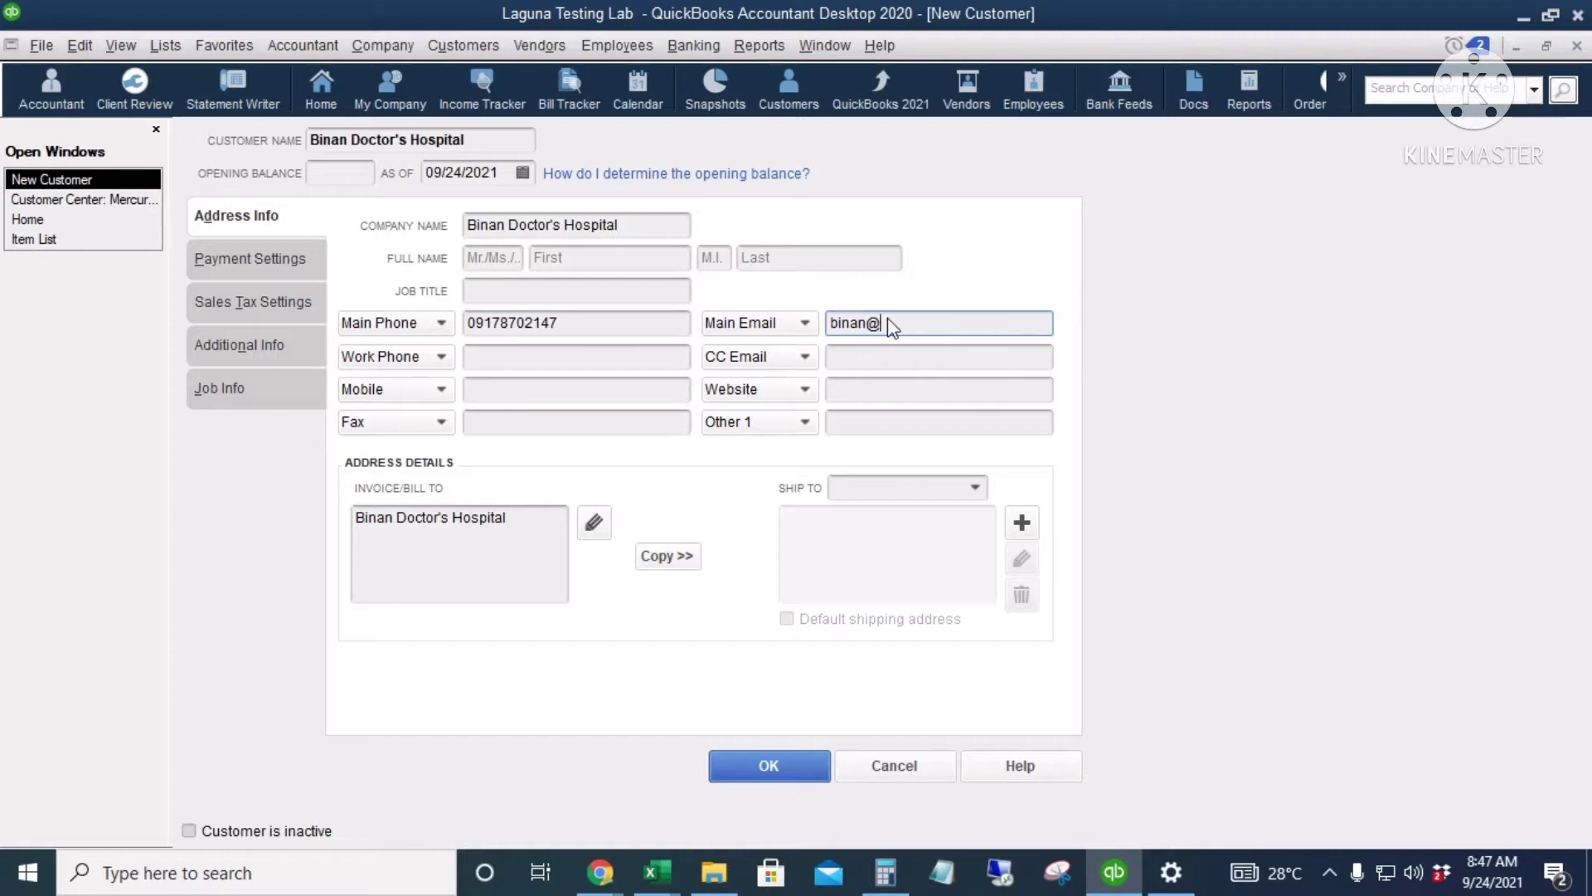
pyautogui.click(512, 365)
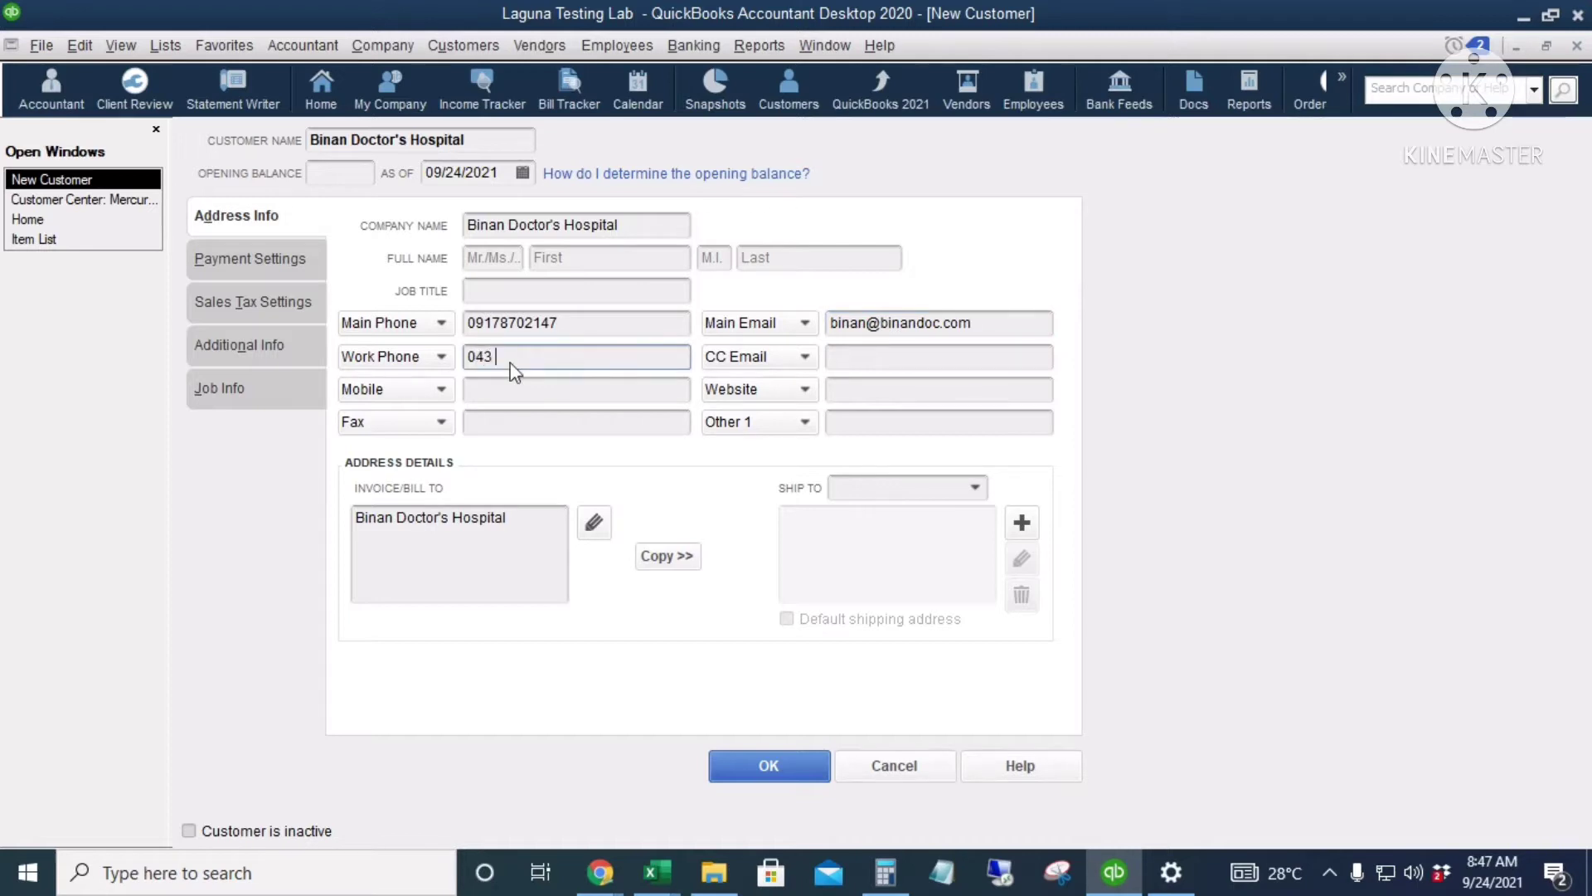
pyautogui.click(509, 386)
pyautogui.click(526, 417)
pyautogui.click(870, 355)
pyautogui.click(879, 388)
# Step: Add the customer's city and province as a second line of the Invoice/Bill To address
pyautogui.press('Tab')
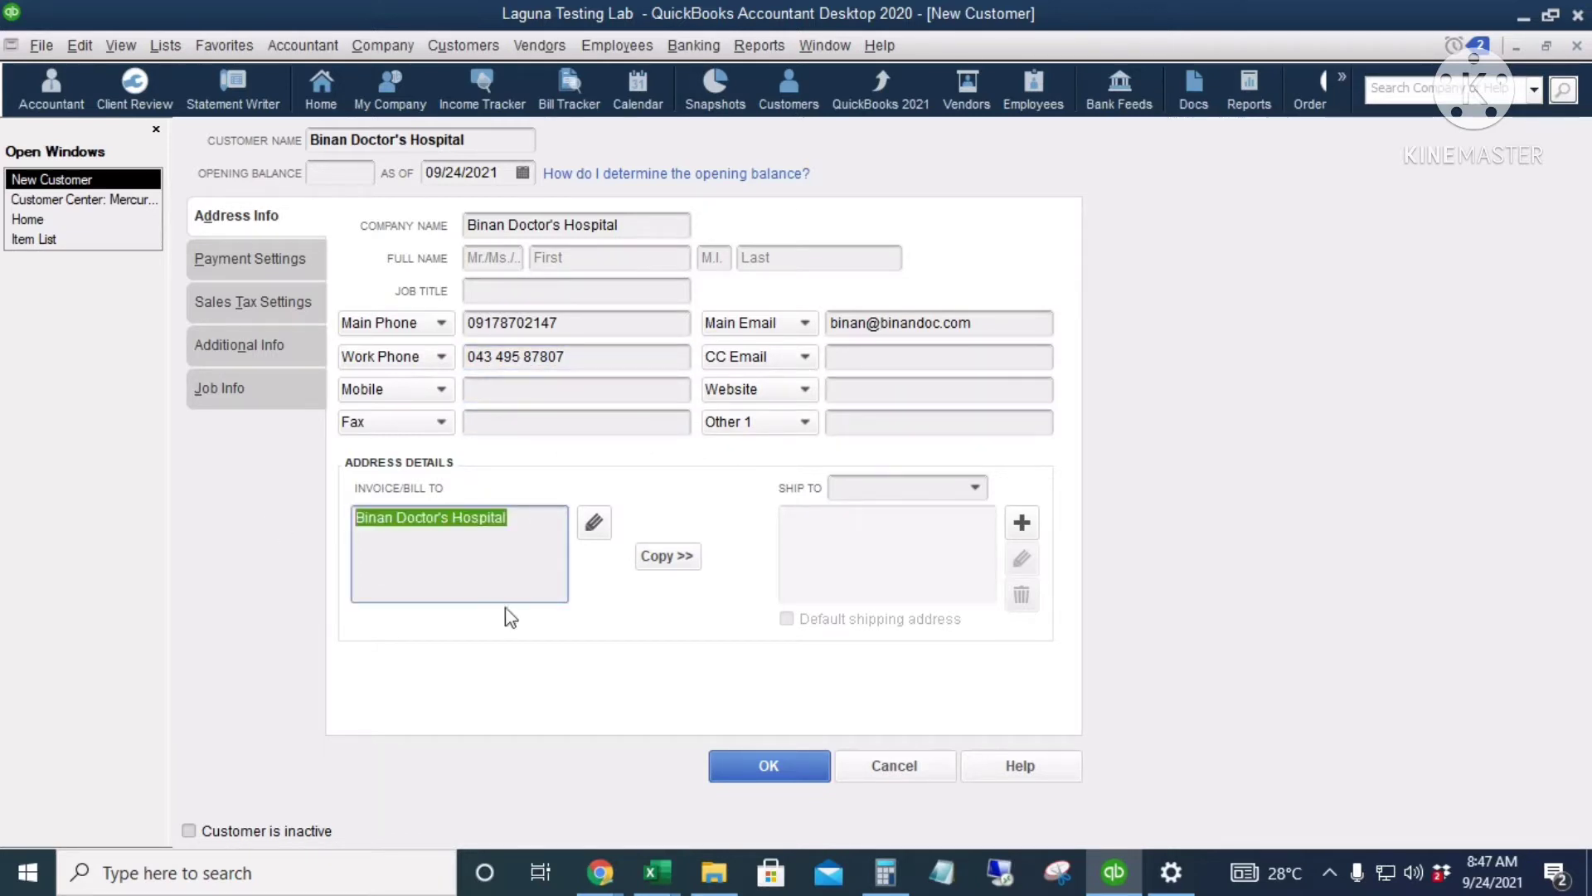
pyautogui.click(535, 529)
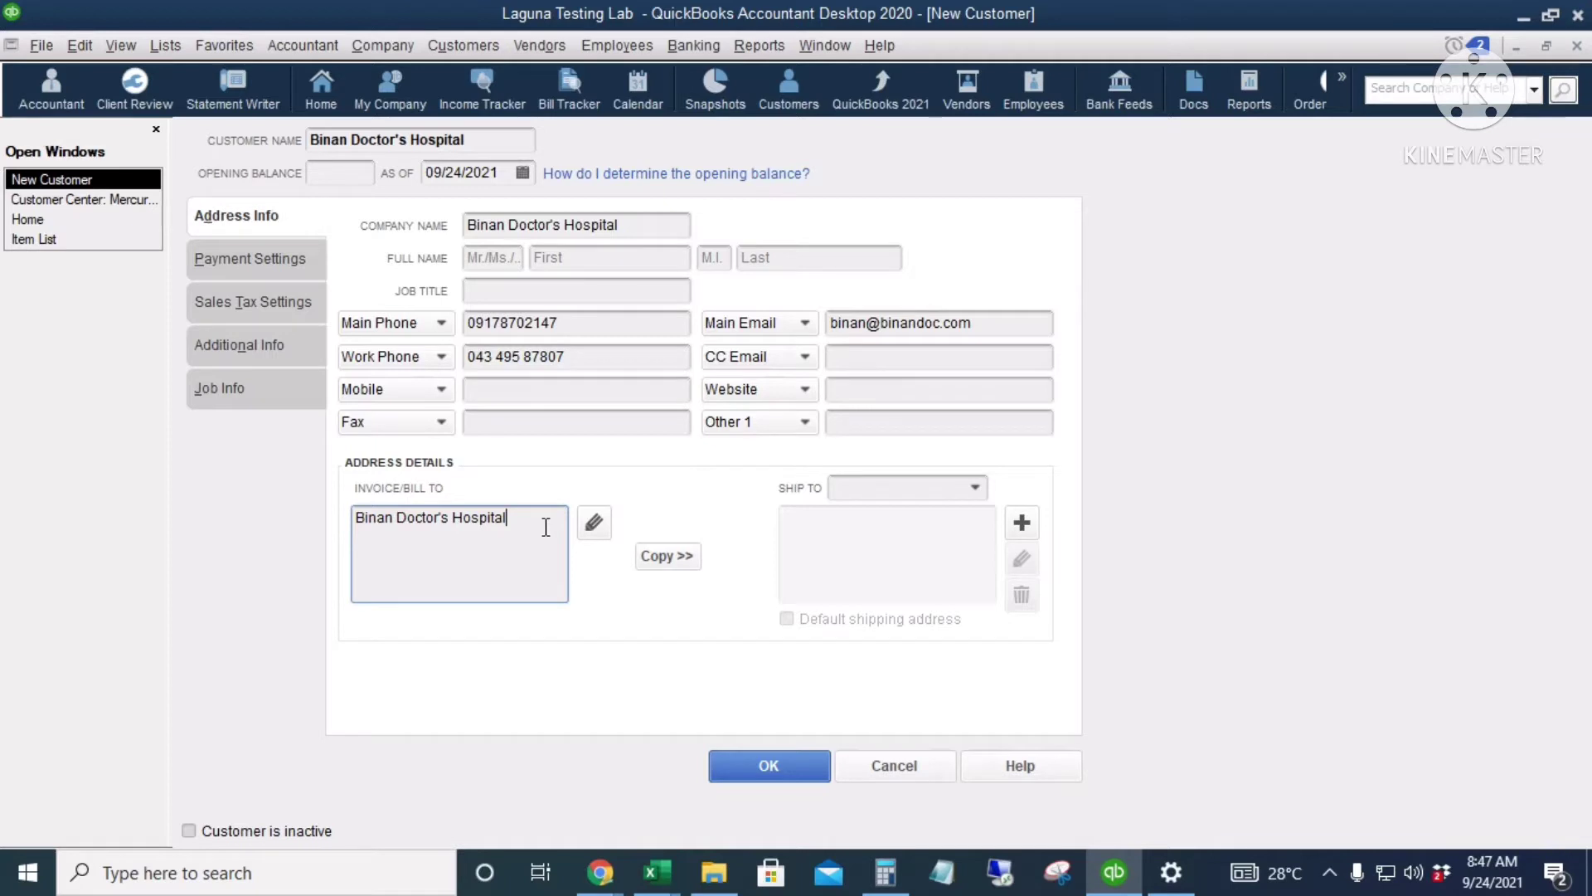
pyautogui.press('Return')
pyautogui.write('Binan City, Laguna, Phils.')
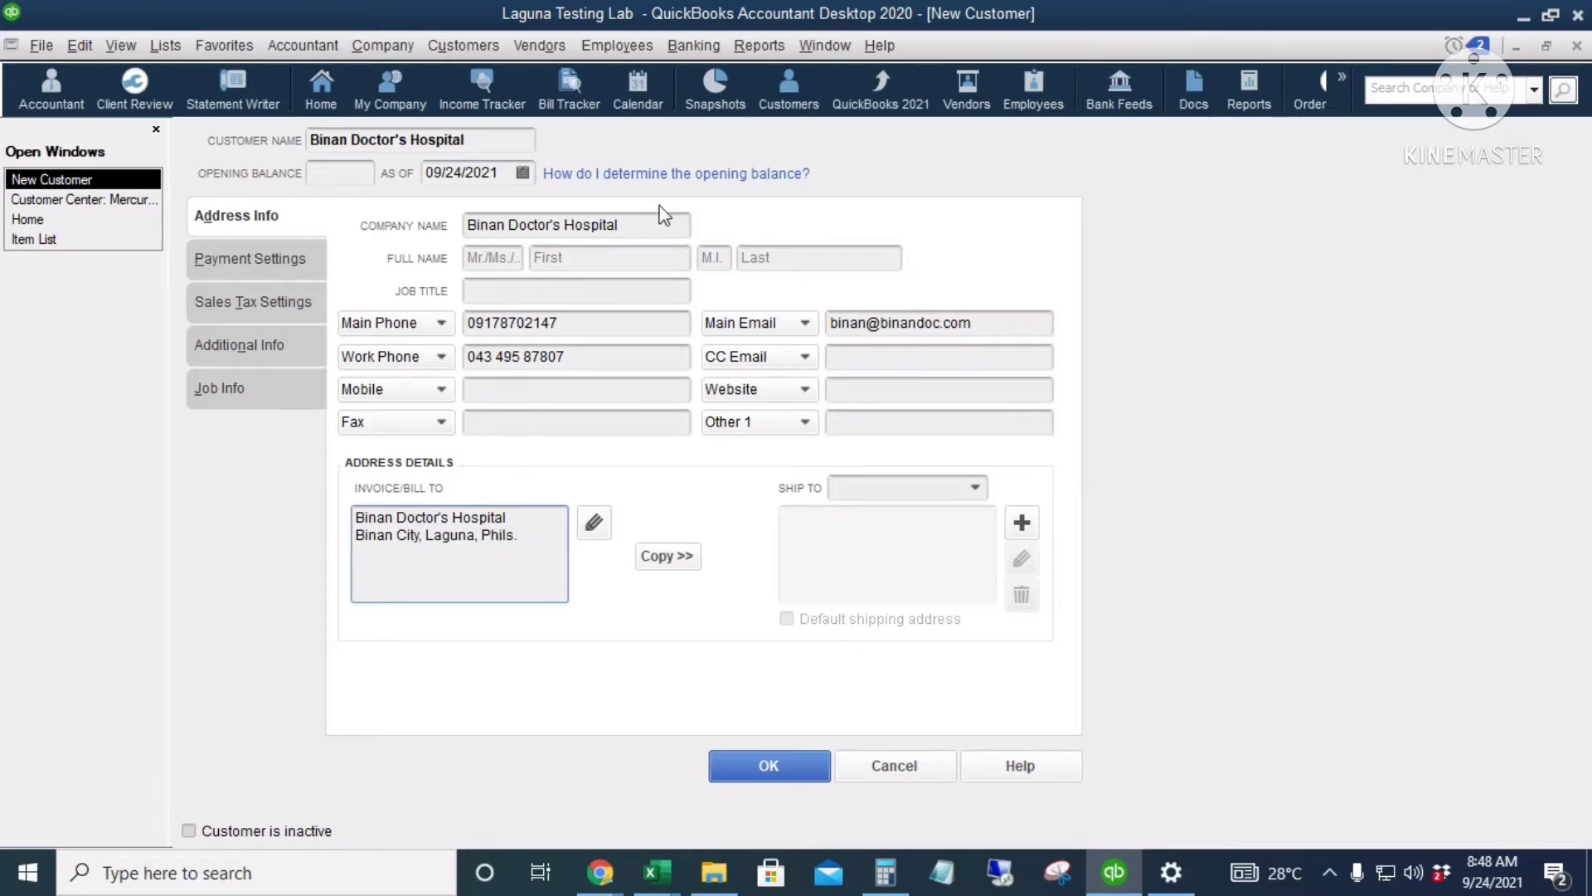
# Step: Set the customer's payment terms to Net 30
pyautogui.click(247, 256)
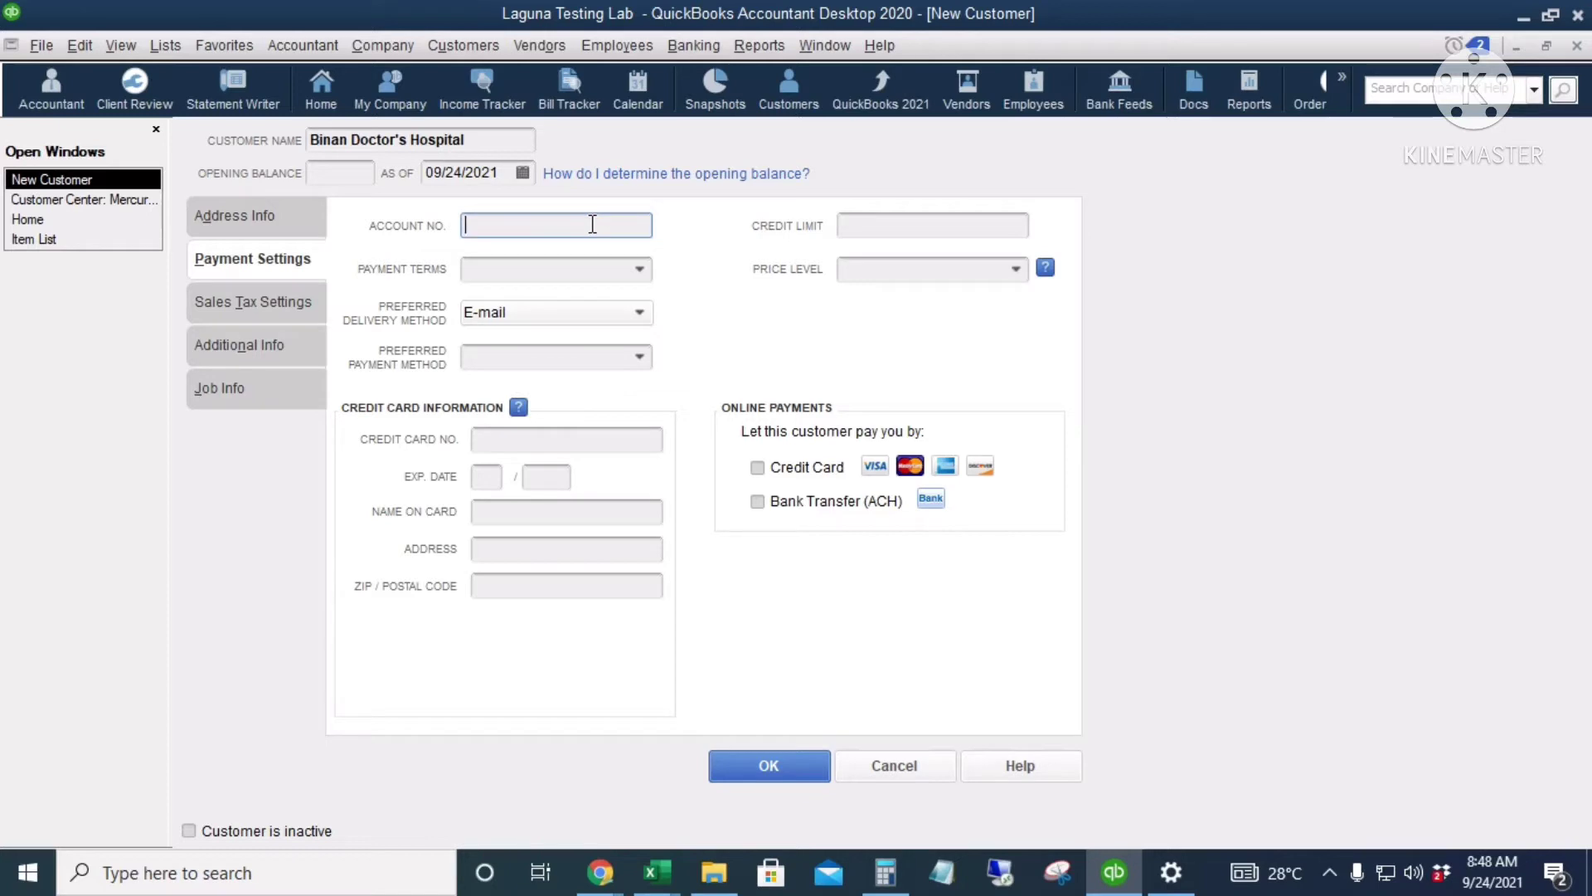
pyautogui.click(613, 270)
pyautogui.click(641, 271)
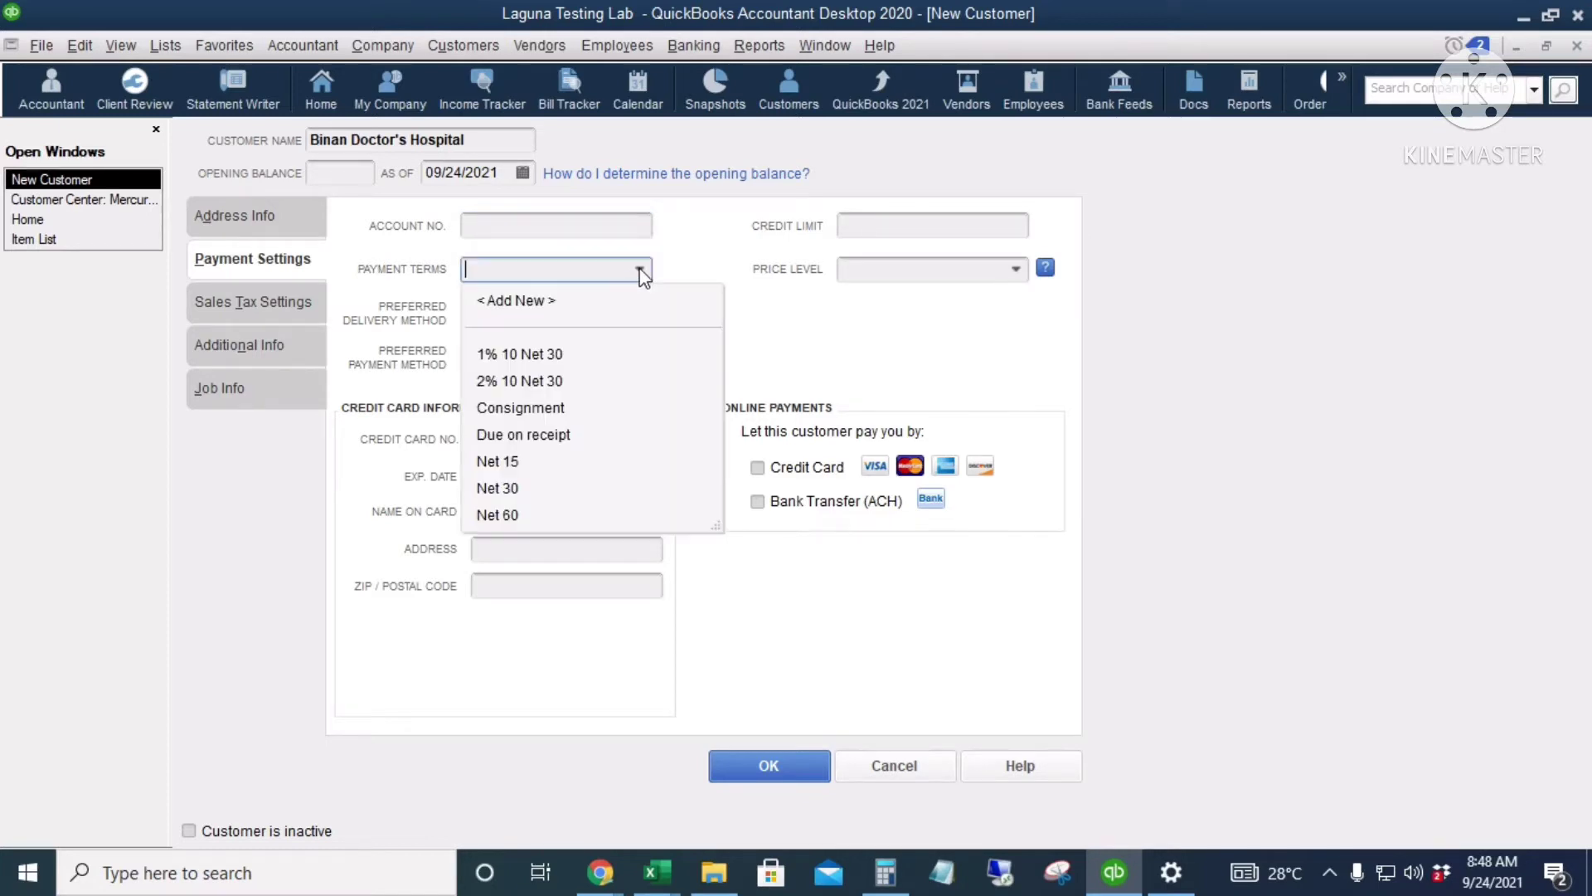
pyautogui.click(498, 487)
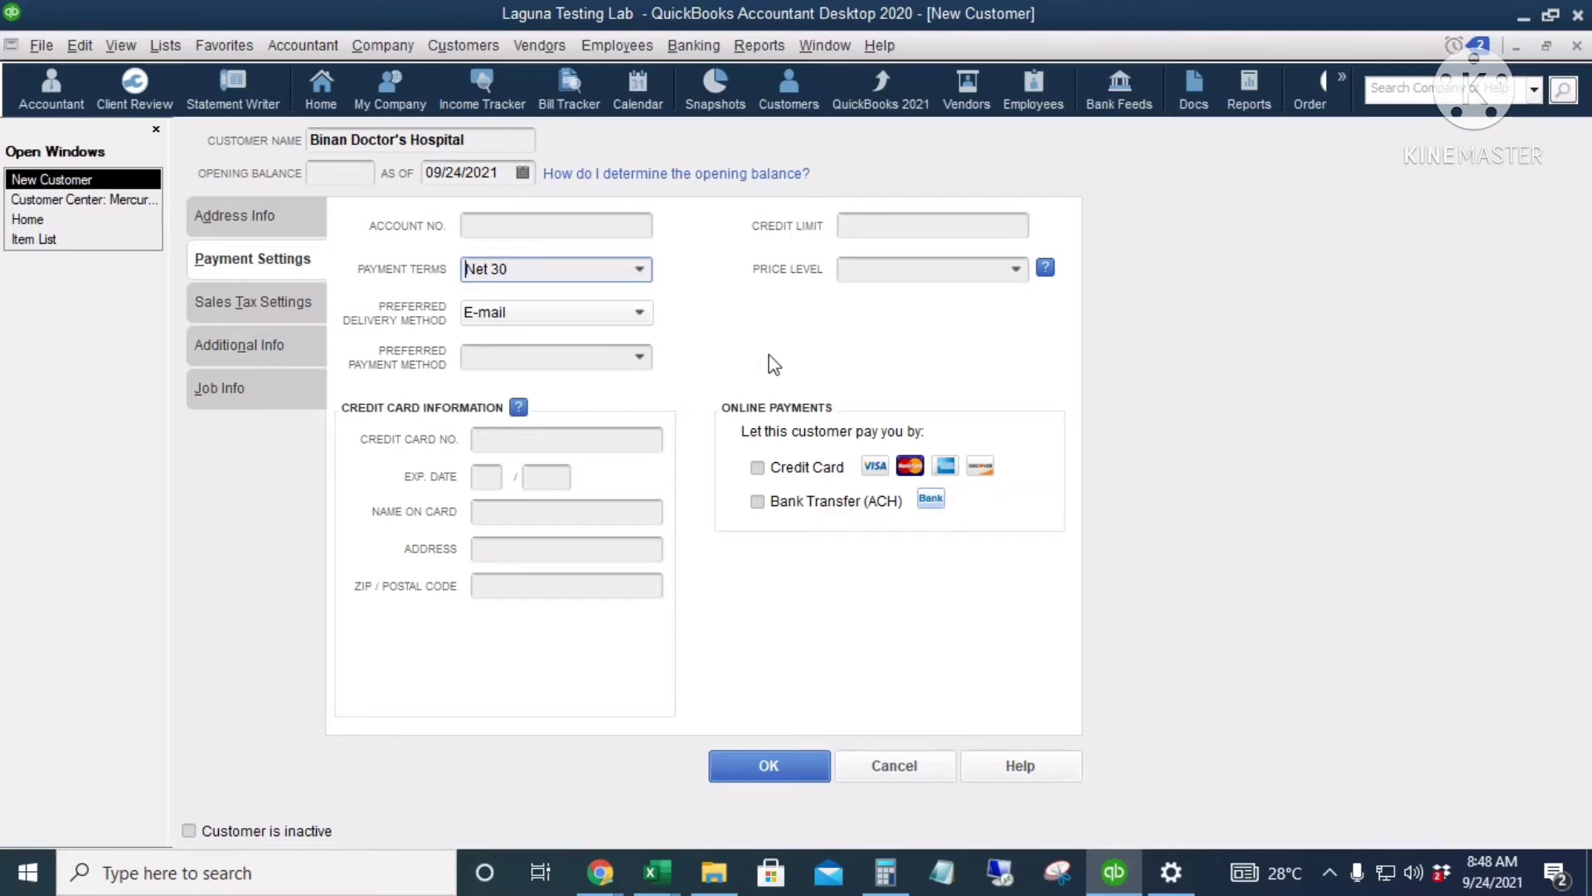
# Step: Enter a 10,000.00 credit limit, leaving price level and E-mail delivery unchanged
pyautogui.click(910, 224)
pyautogui.write('10')
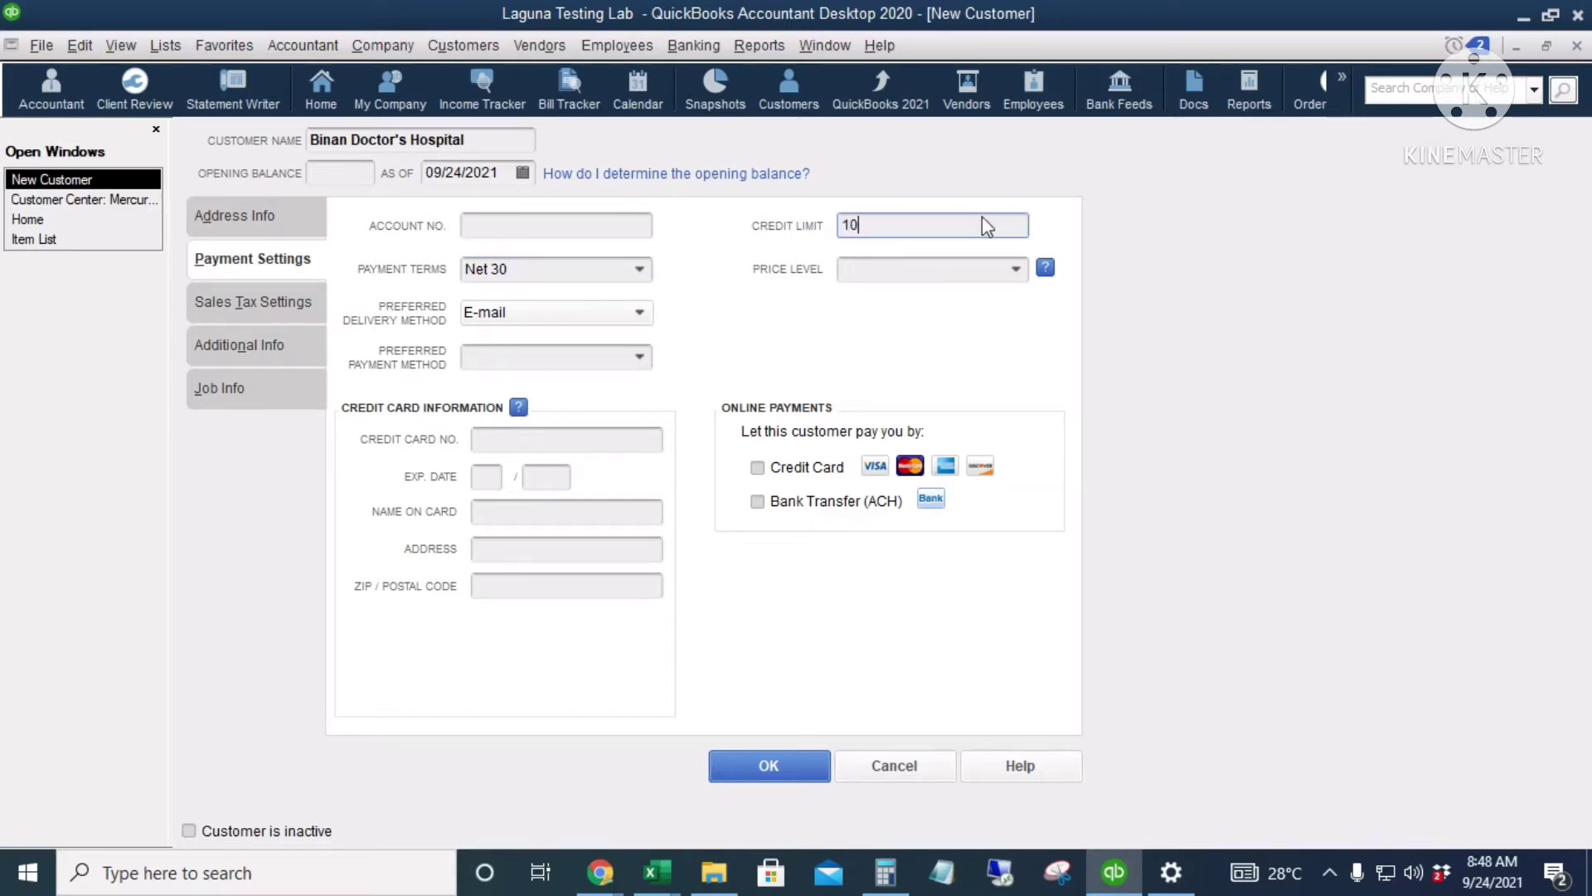
pyautogui.write(',0000')
pyautogui.press('Tab')
pyautogui.click(896, 264)
pyautogui.click(1015, 272)
pyautogui.click(1016, 279)
pyautogui.click(1017, 279)
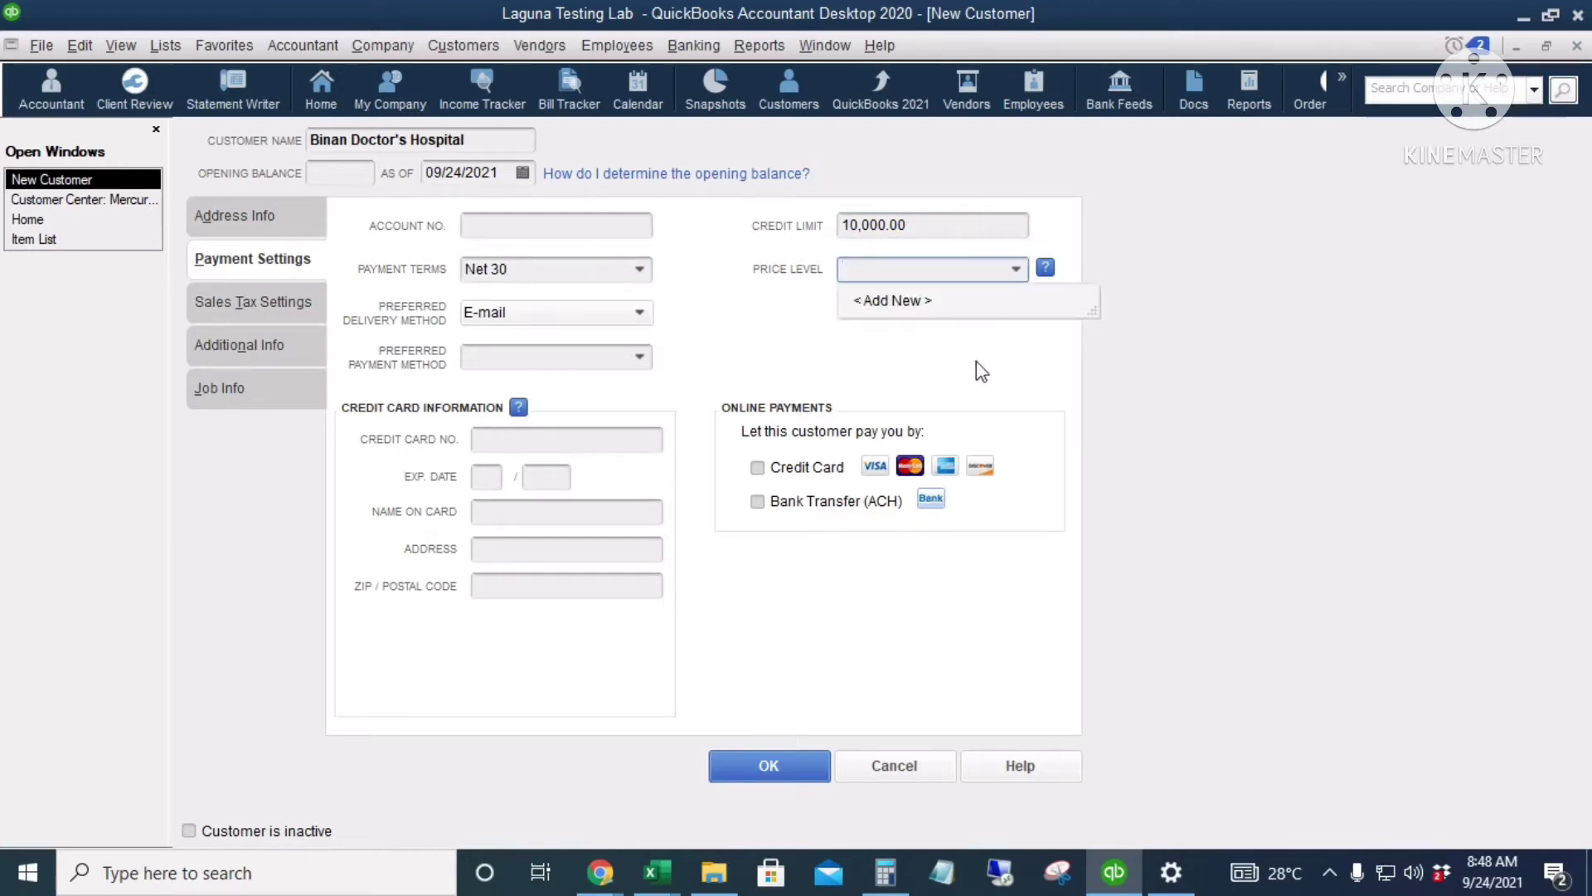
pyautogui.click(479, 141)
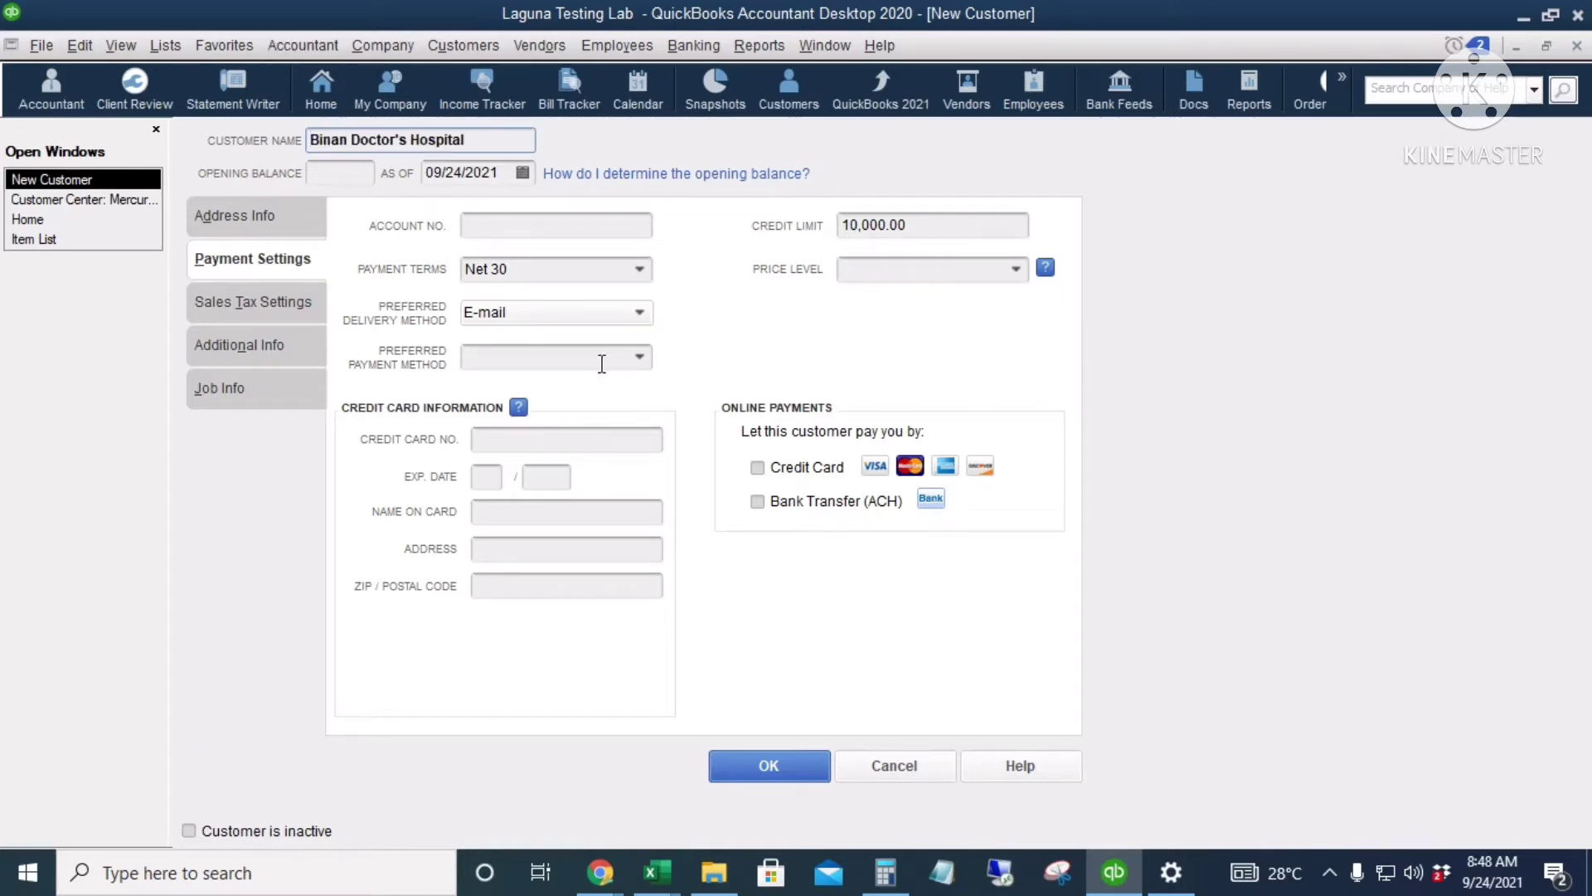
pyautogui.click(578, 314)
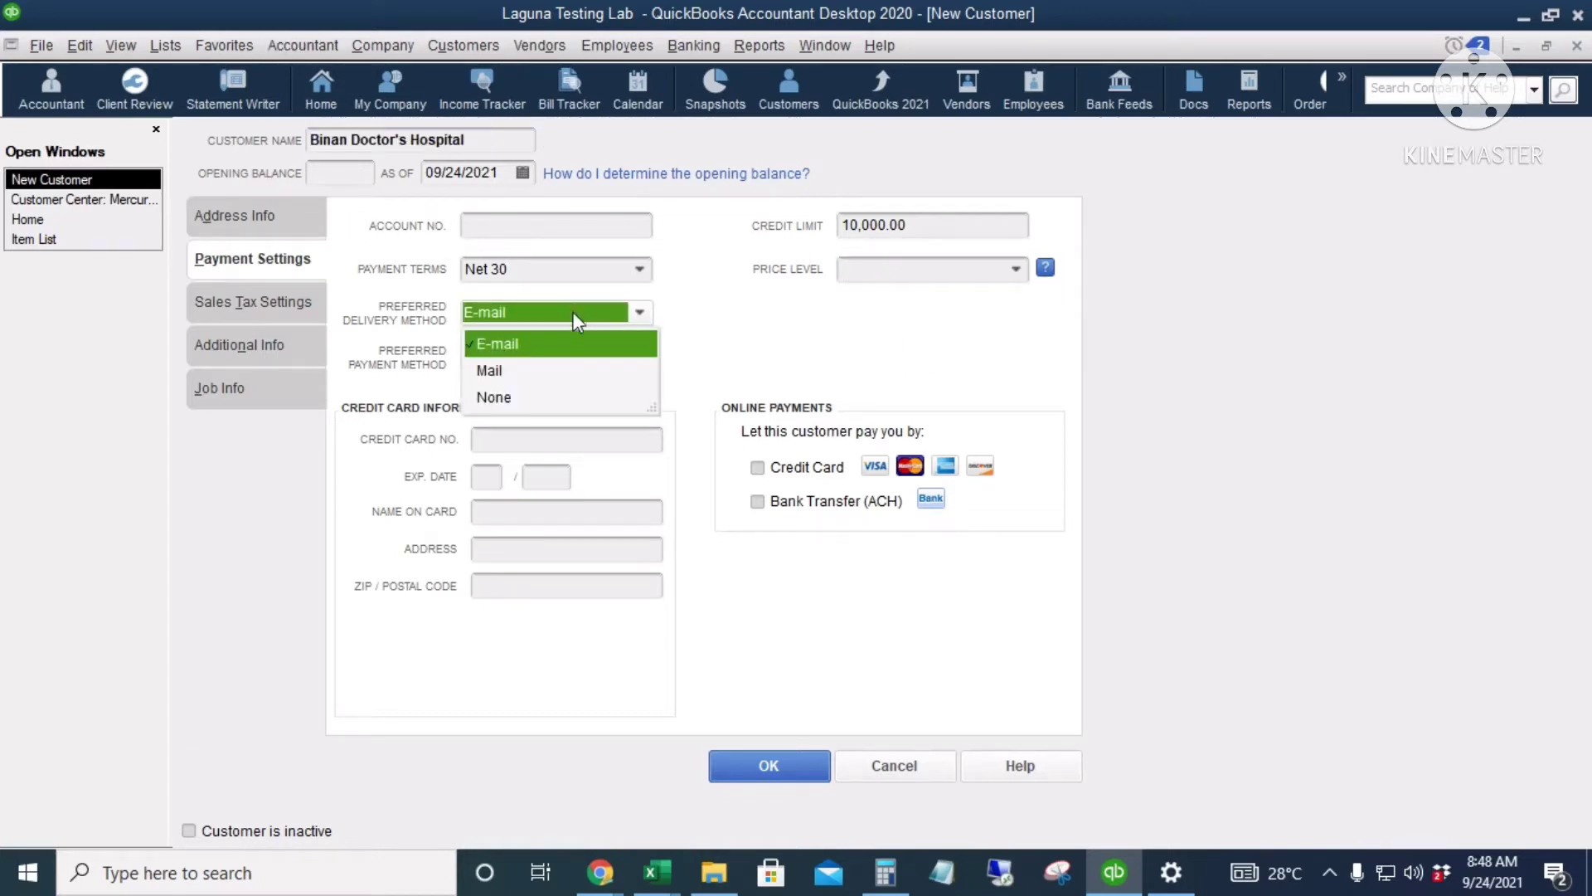
pyautogui.click(759, 341)
# Step: Set the preferred payment method to Check and bring up the Sales Tax Settings
pyautogui.click(576, 356)
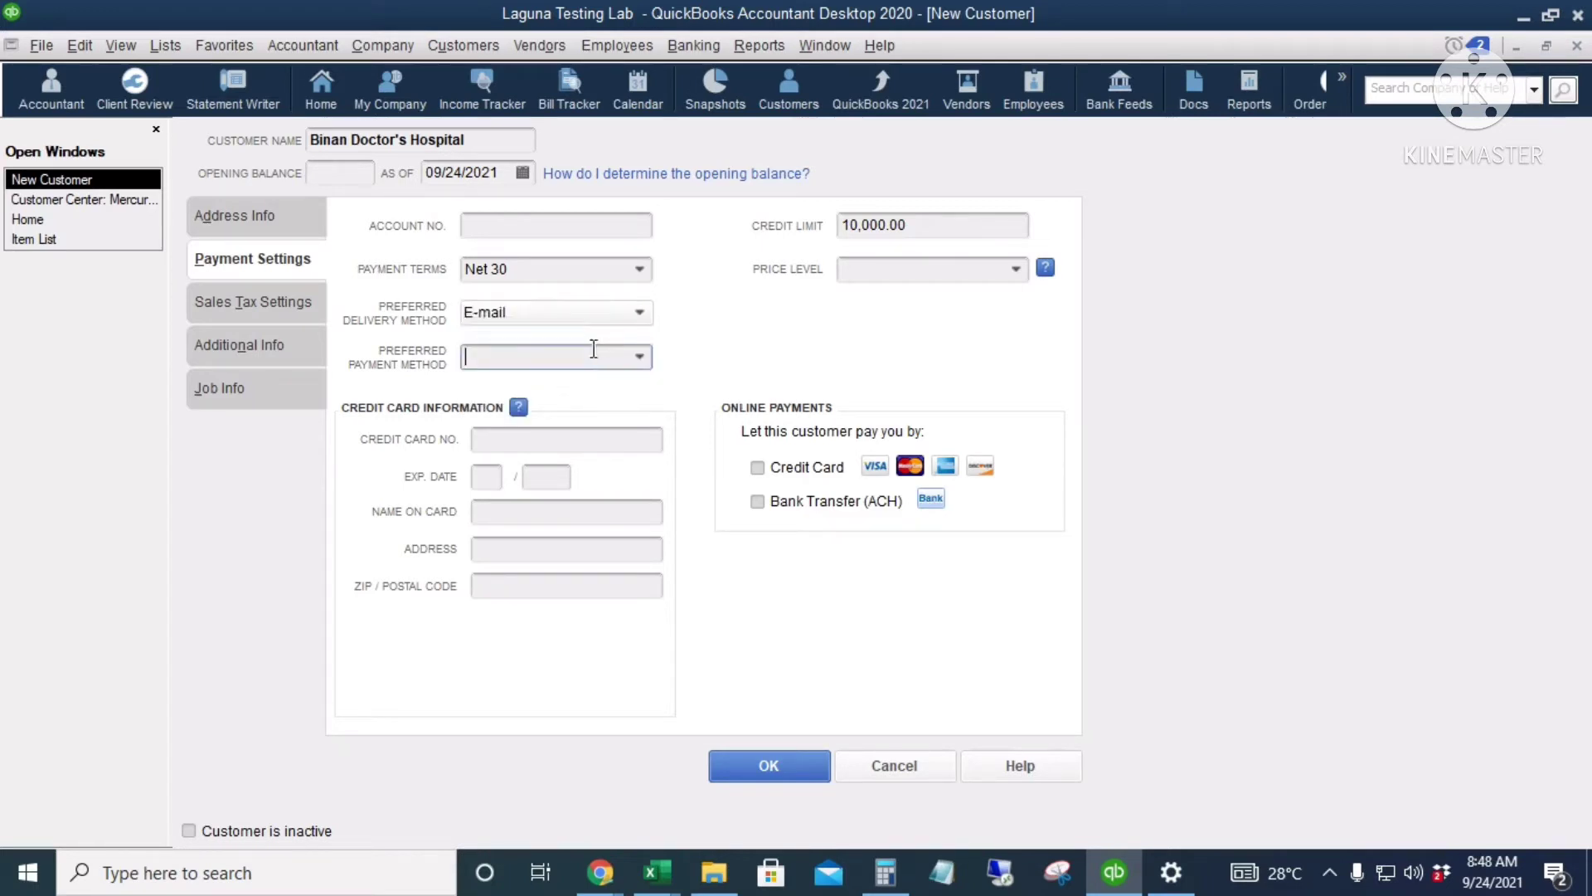
pyautogui.click(643, 357)
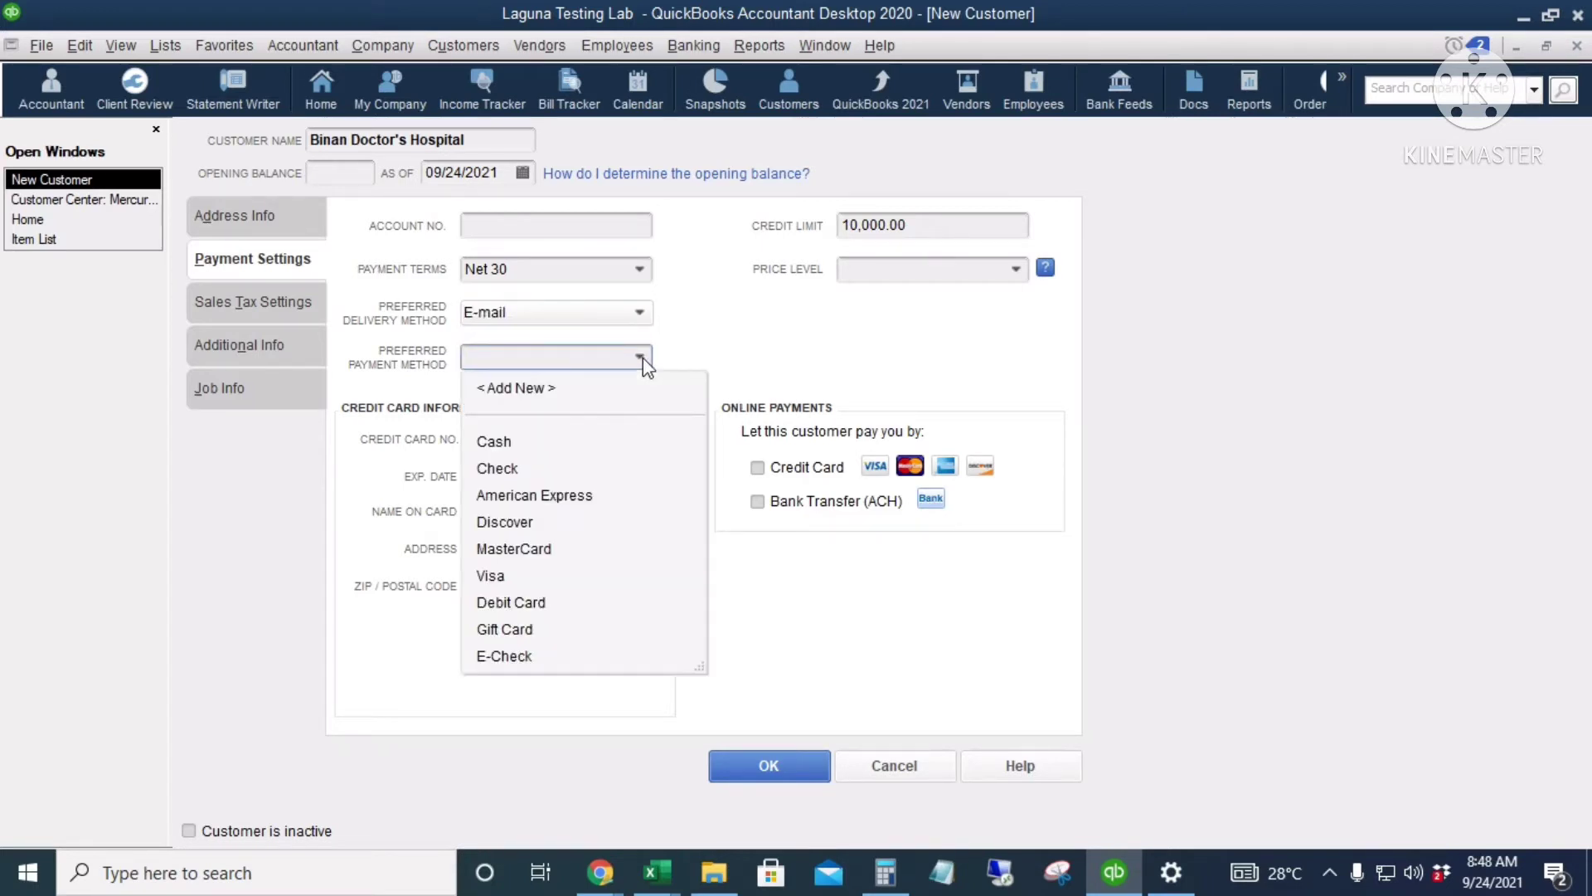
pyautogui.click(515, 469)
pyautogui.click(547, 448)
pyautogui.click(489, 478)
pyautogui.click(545, 477)
pyautogui.click(544, 513)
pyautogui.click(544, 547)
pyautogui.click(565, 585)
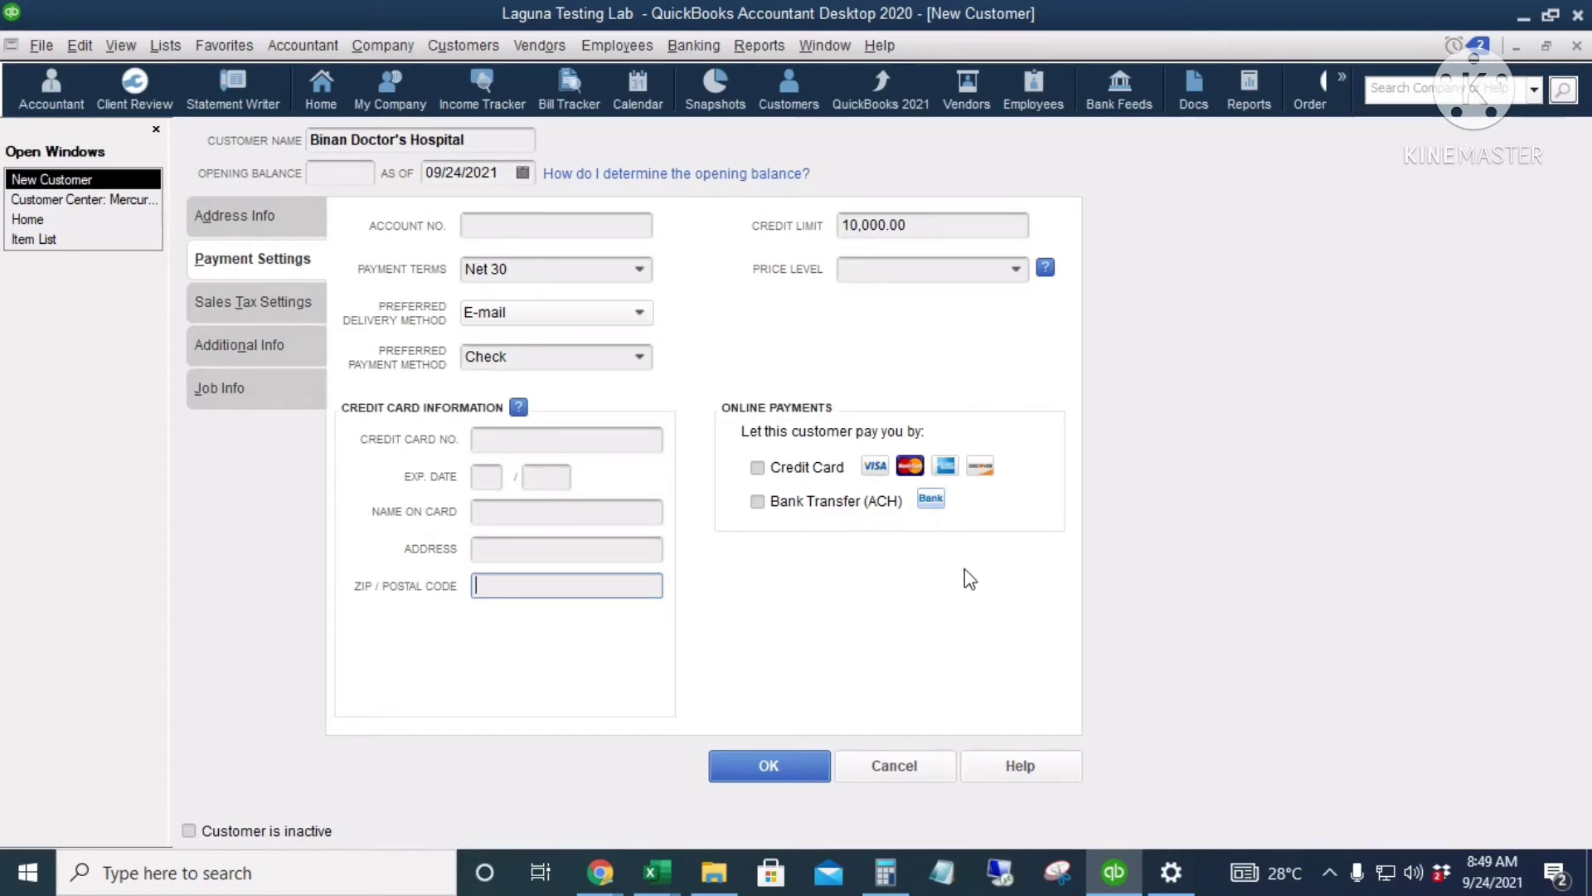
pyautogui.click(249, 303)
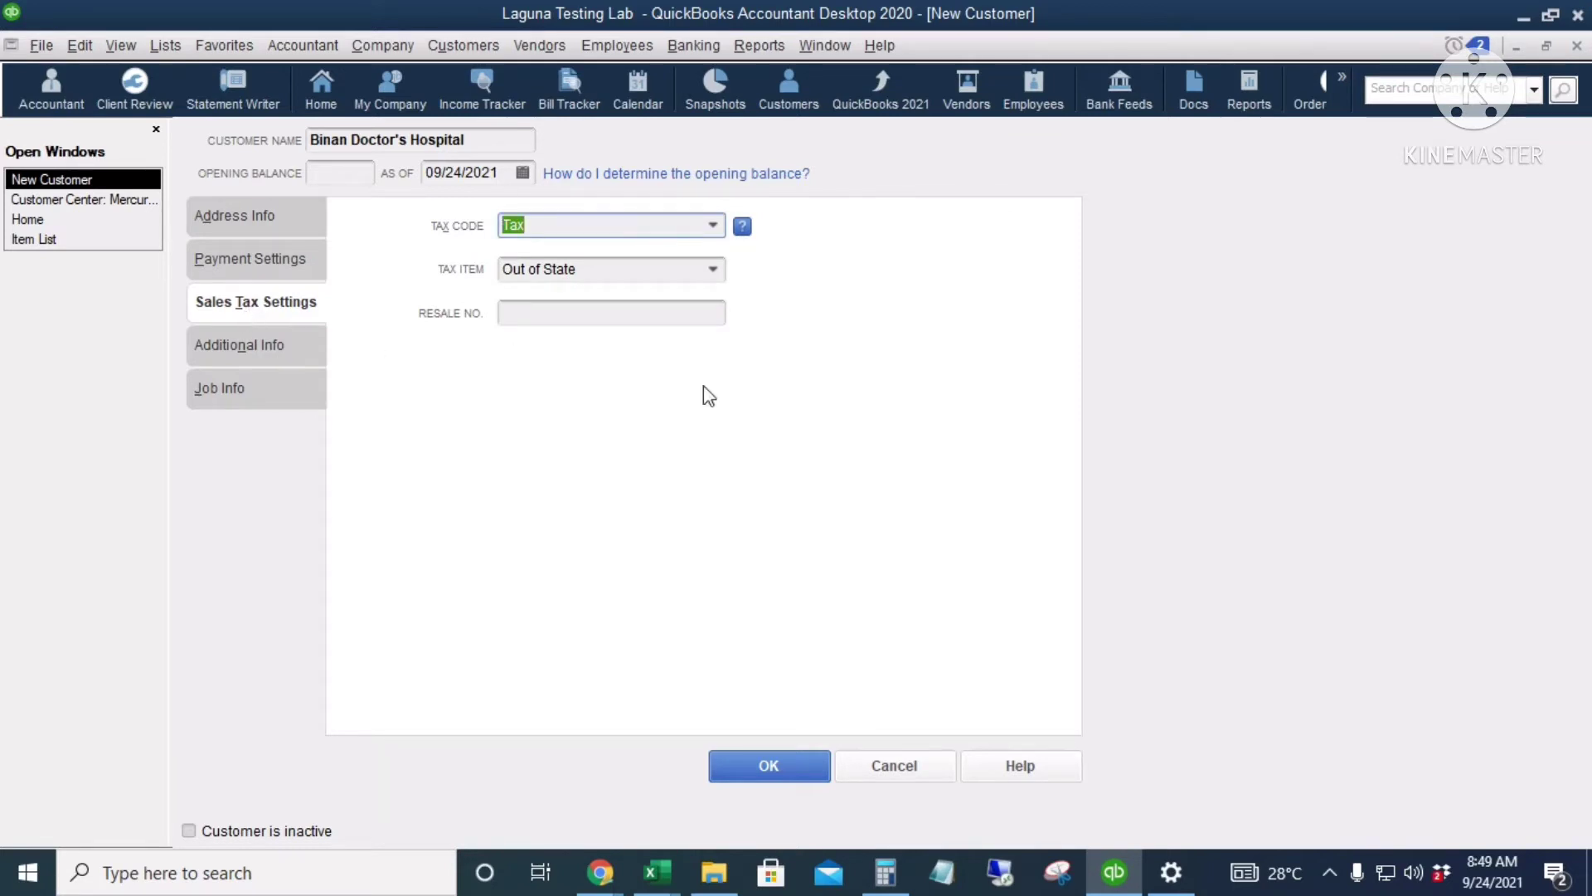
pyautogui.click(604, 266)
pyautogui.click(576, 310)
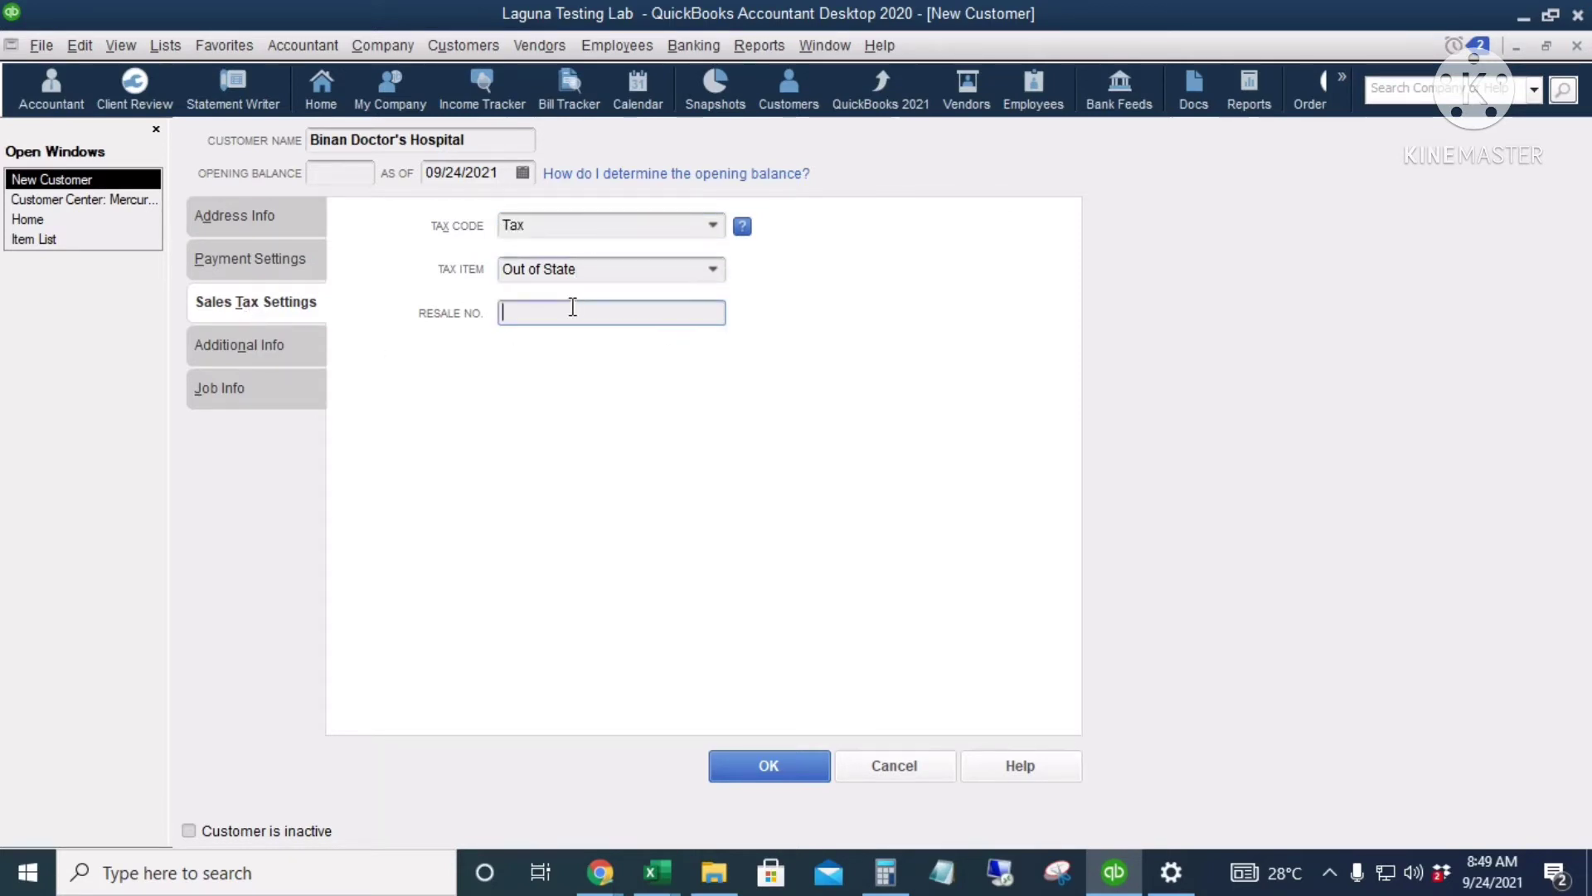
pyautogui.click(265, 350)
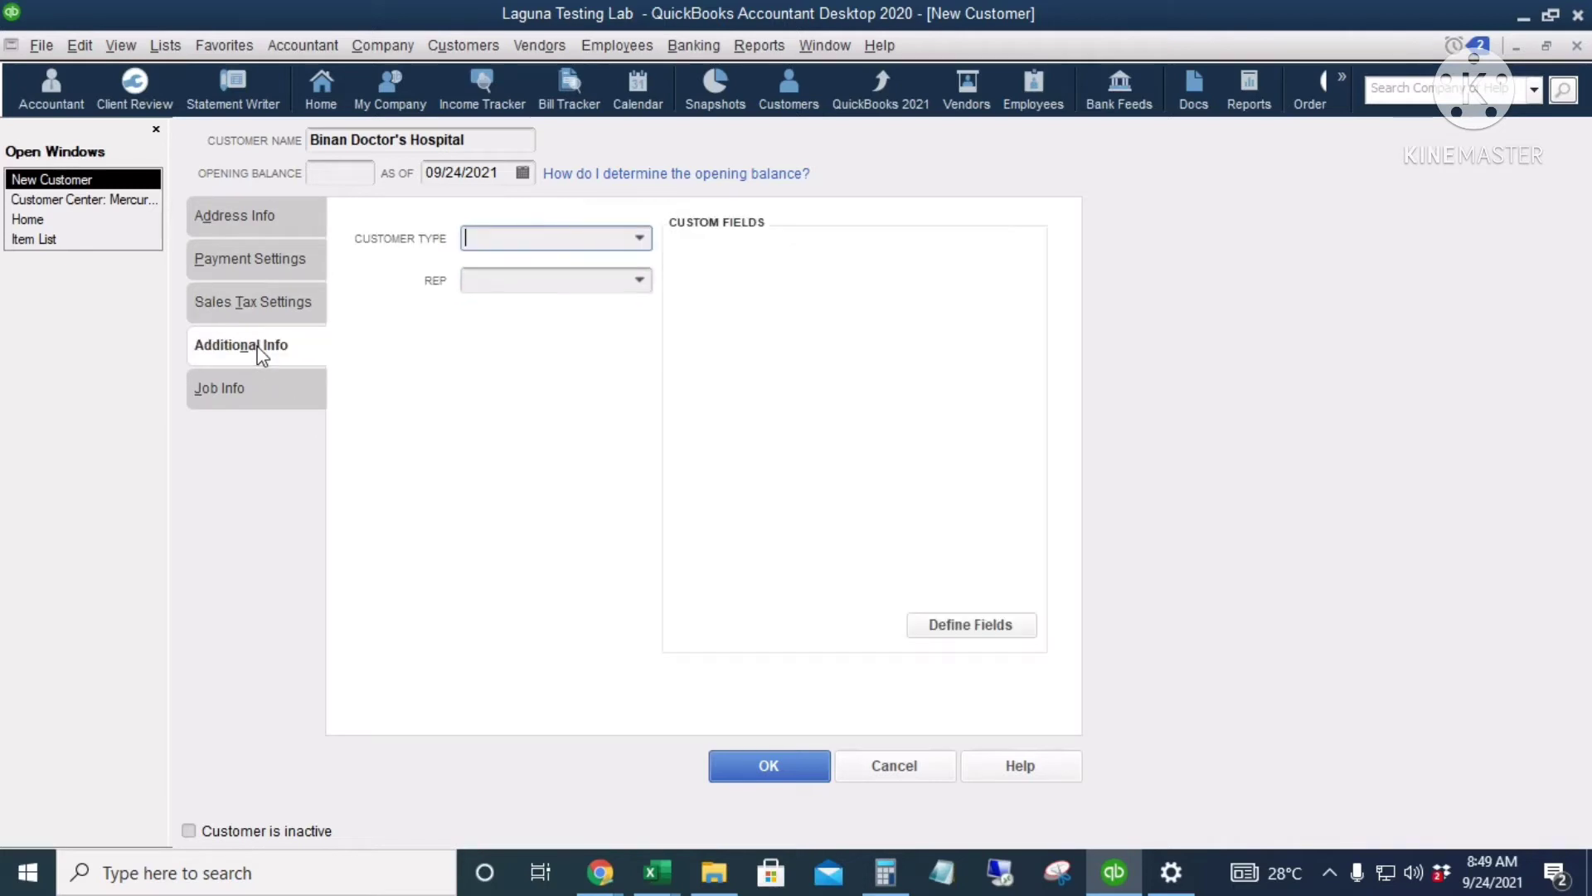
pyautogui.click(641, 239)
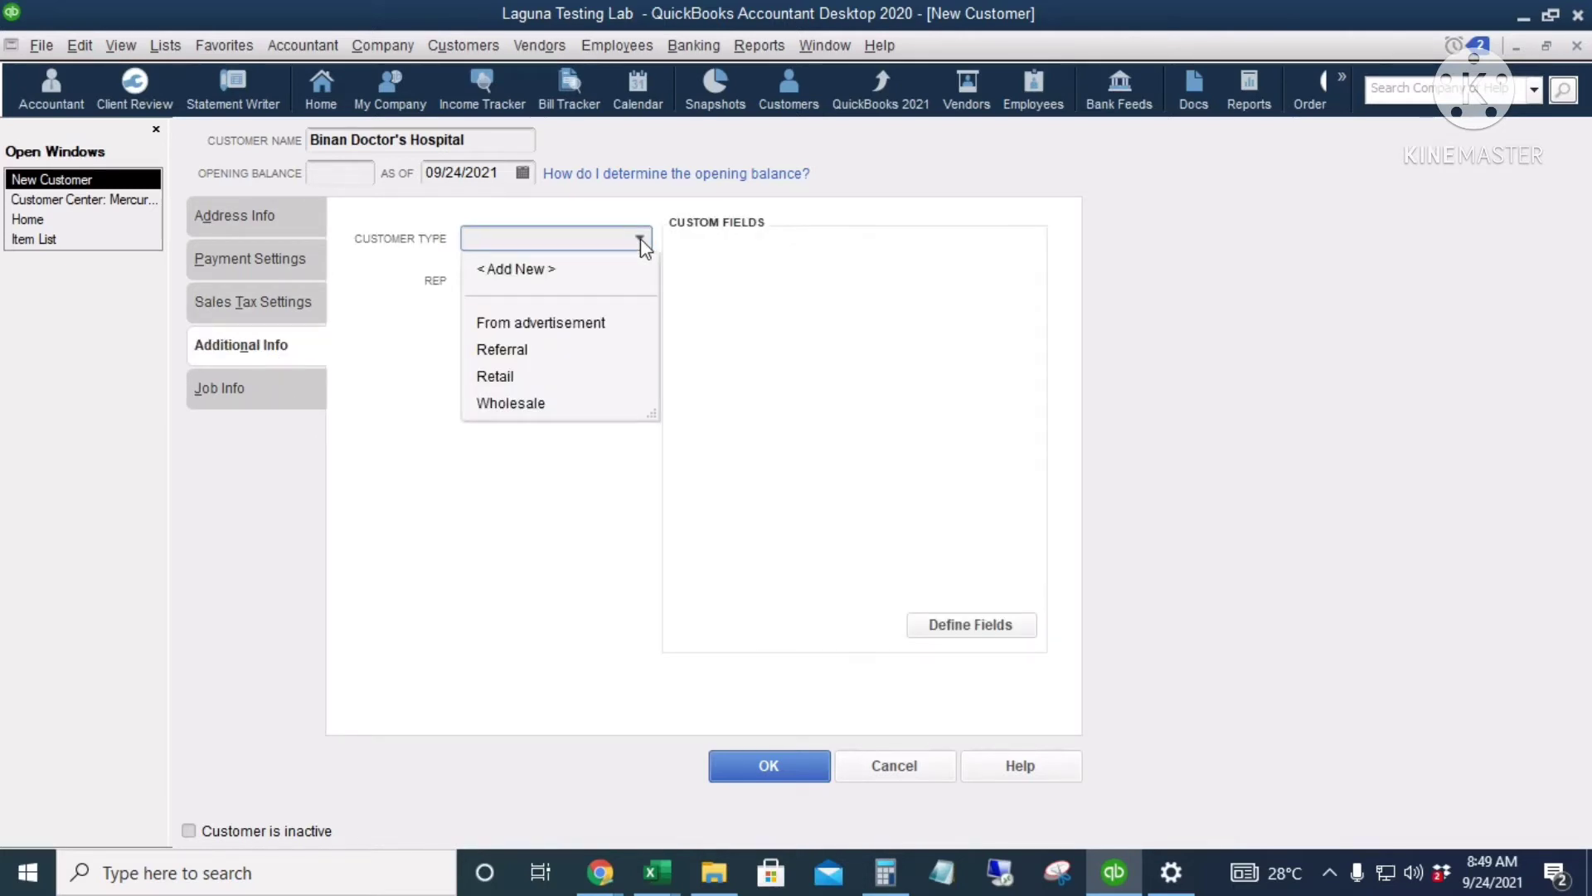
pyautogui.click(408, 320)
pyautogui.click(544, 280)
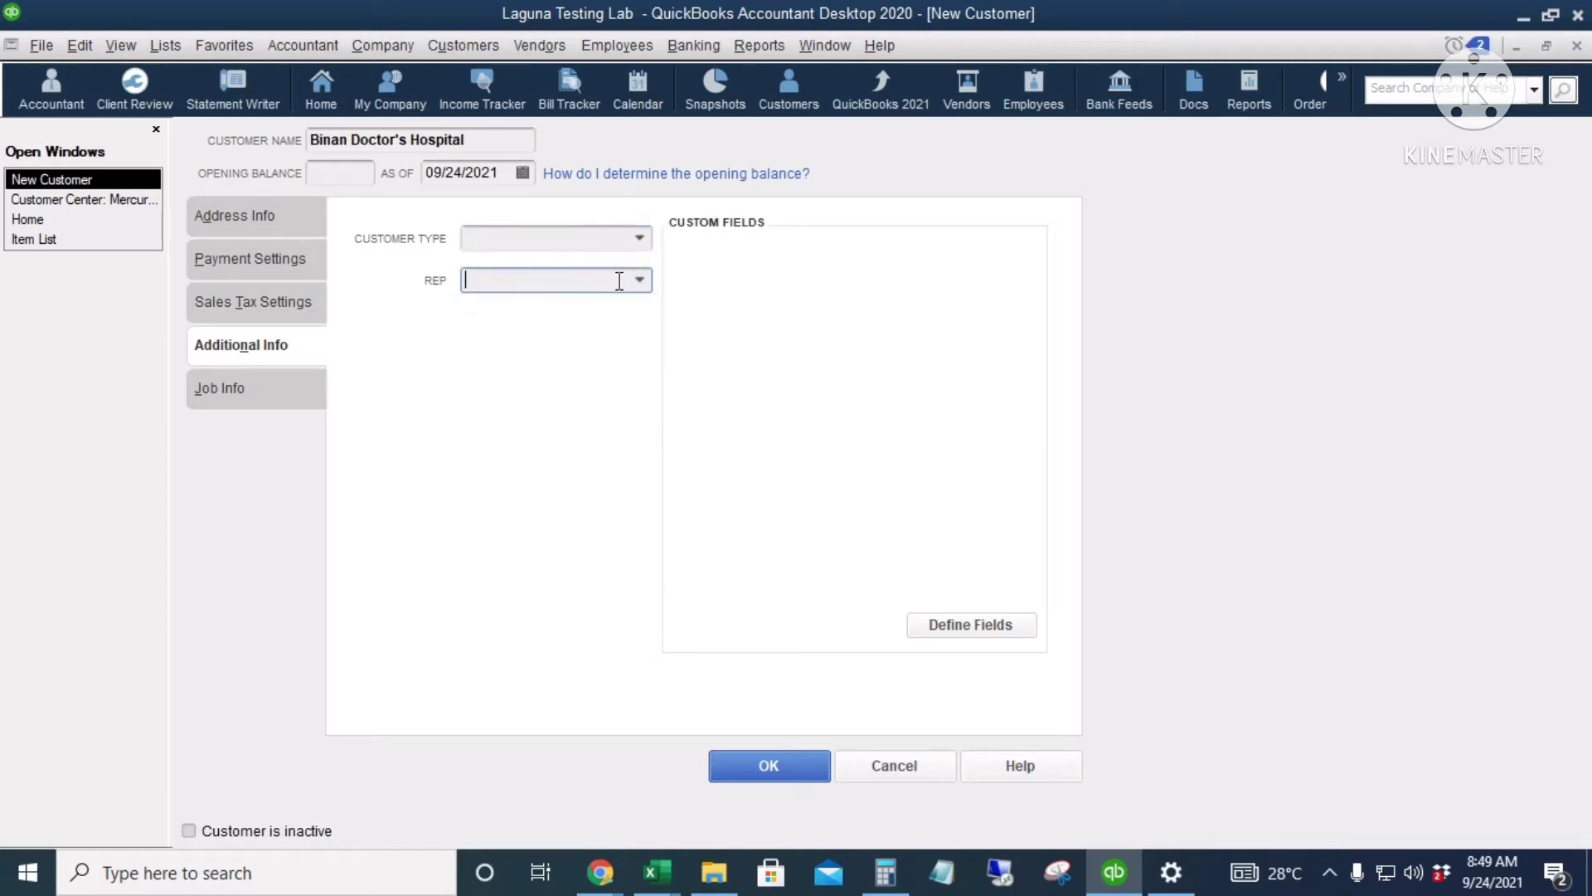
pyautogui.click(644, 284)
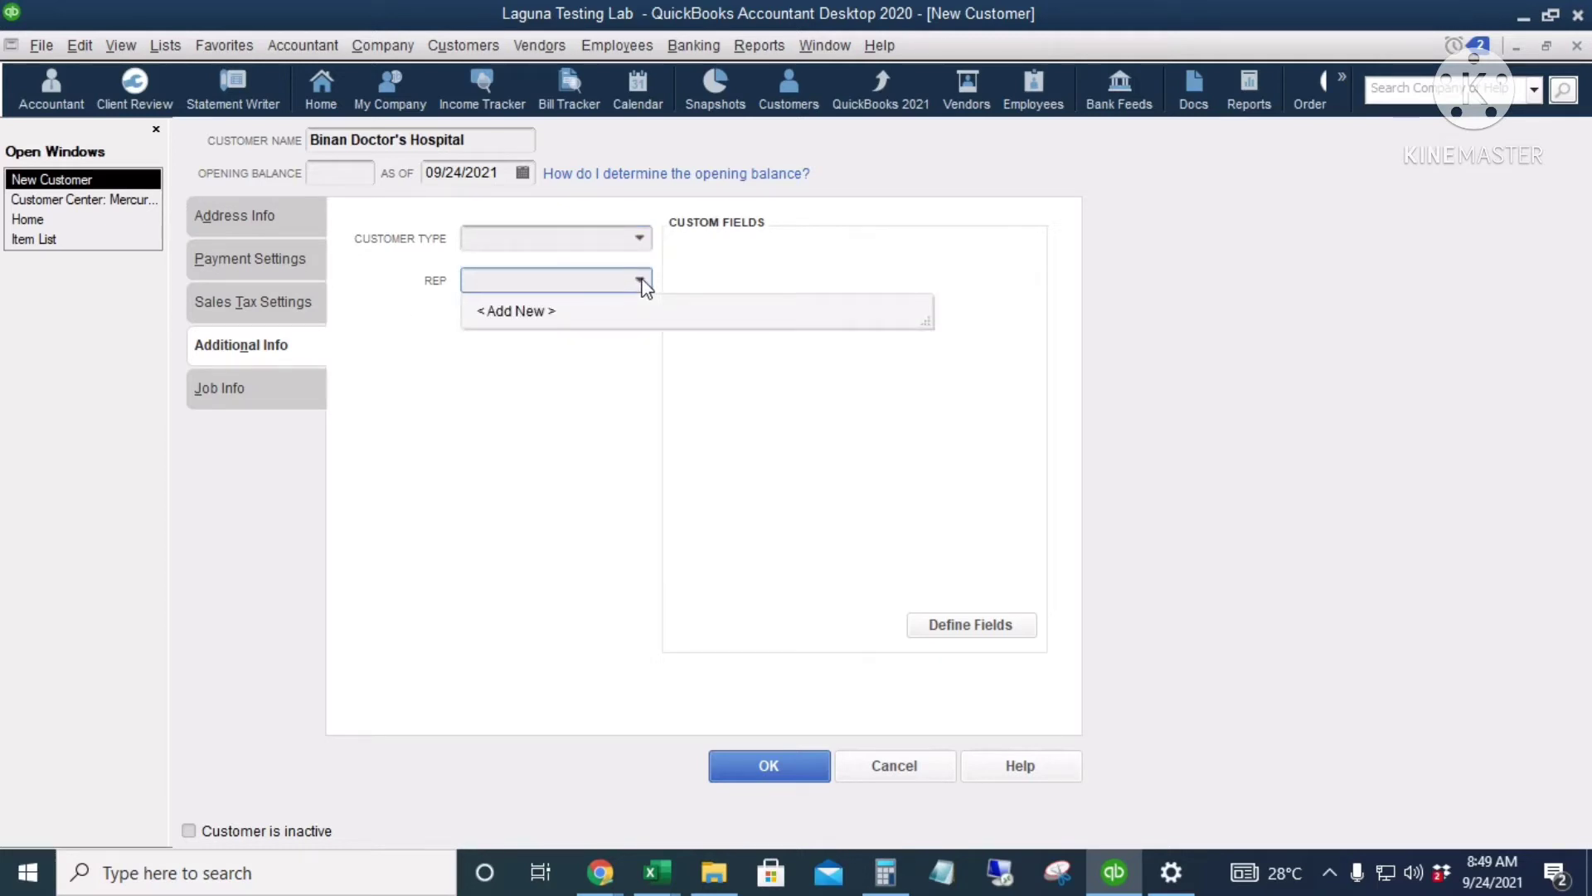
pyautogui.click(562, 448)
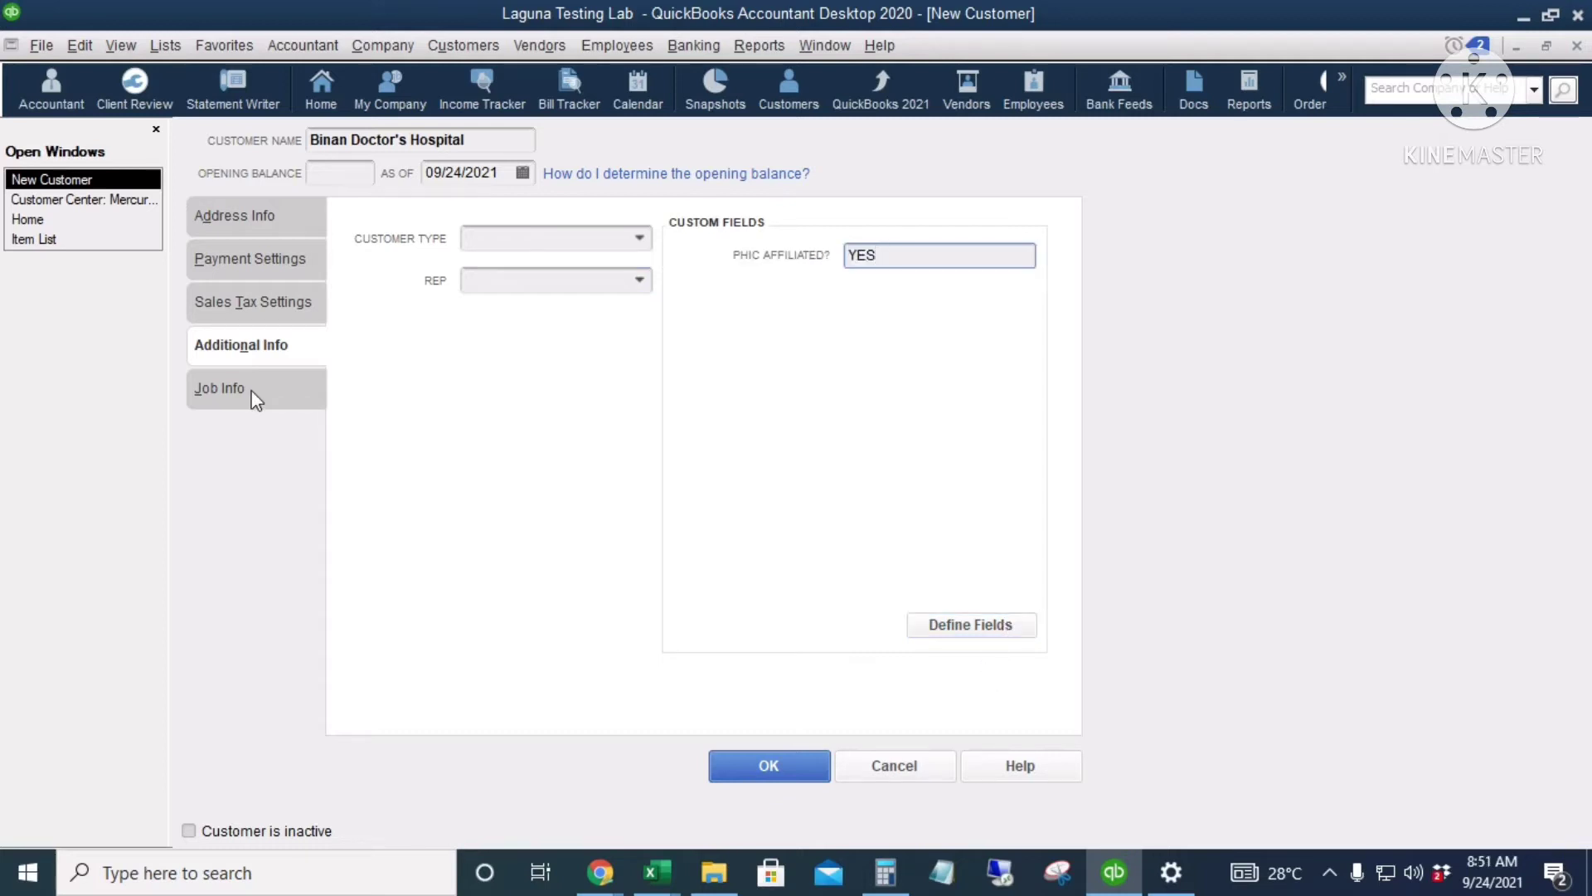
# Step: Leave Job Info blank with Job Status None and no dates, then save the customer with OK
pyautogui.click(253, 395)
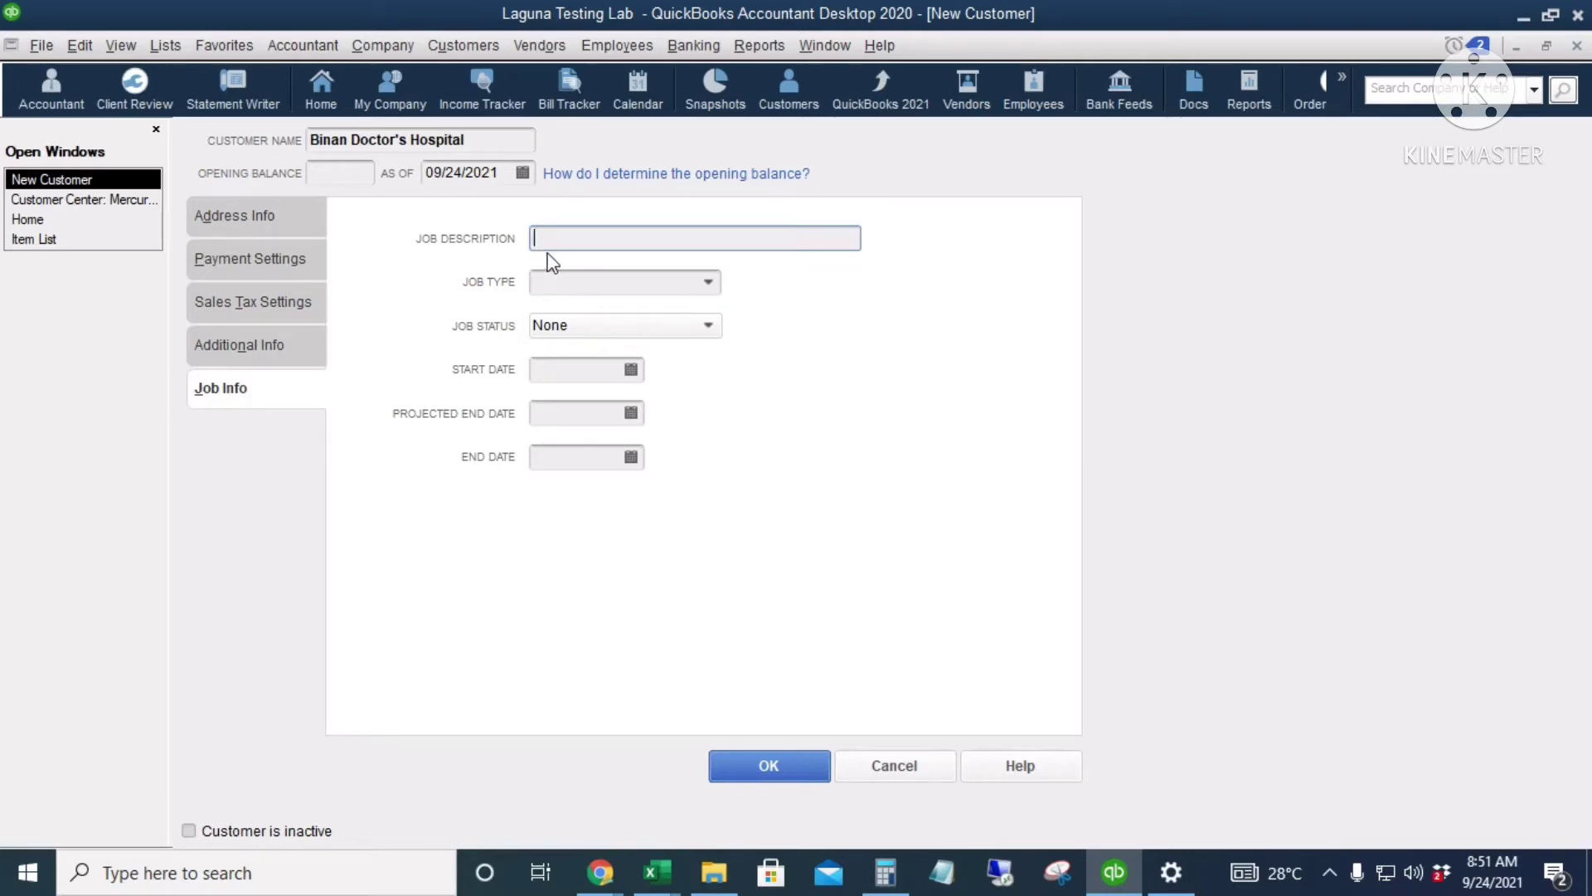
pyautogui.click(706, 282)
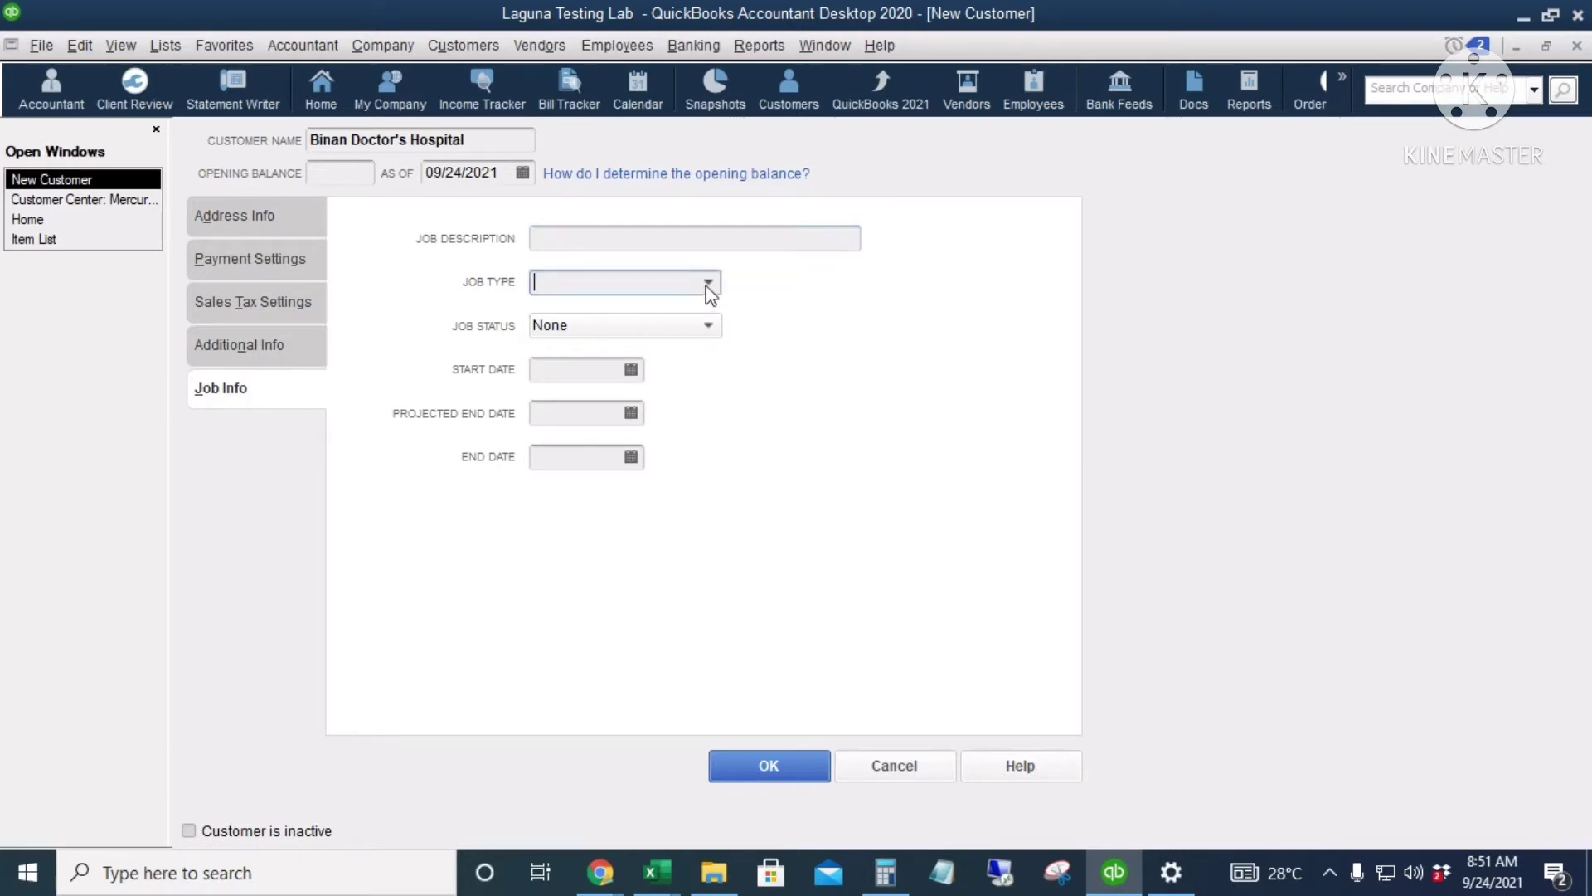
pyautogui.click(819, 306)
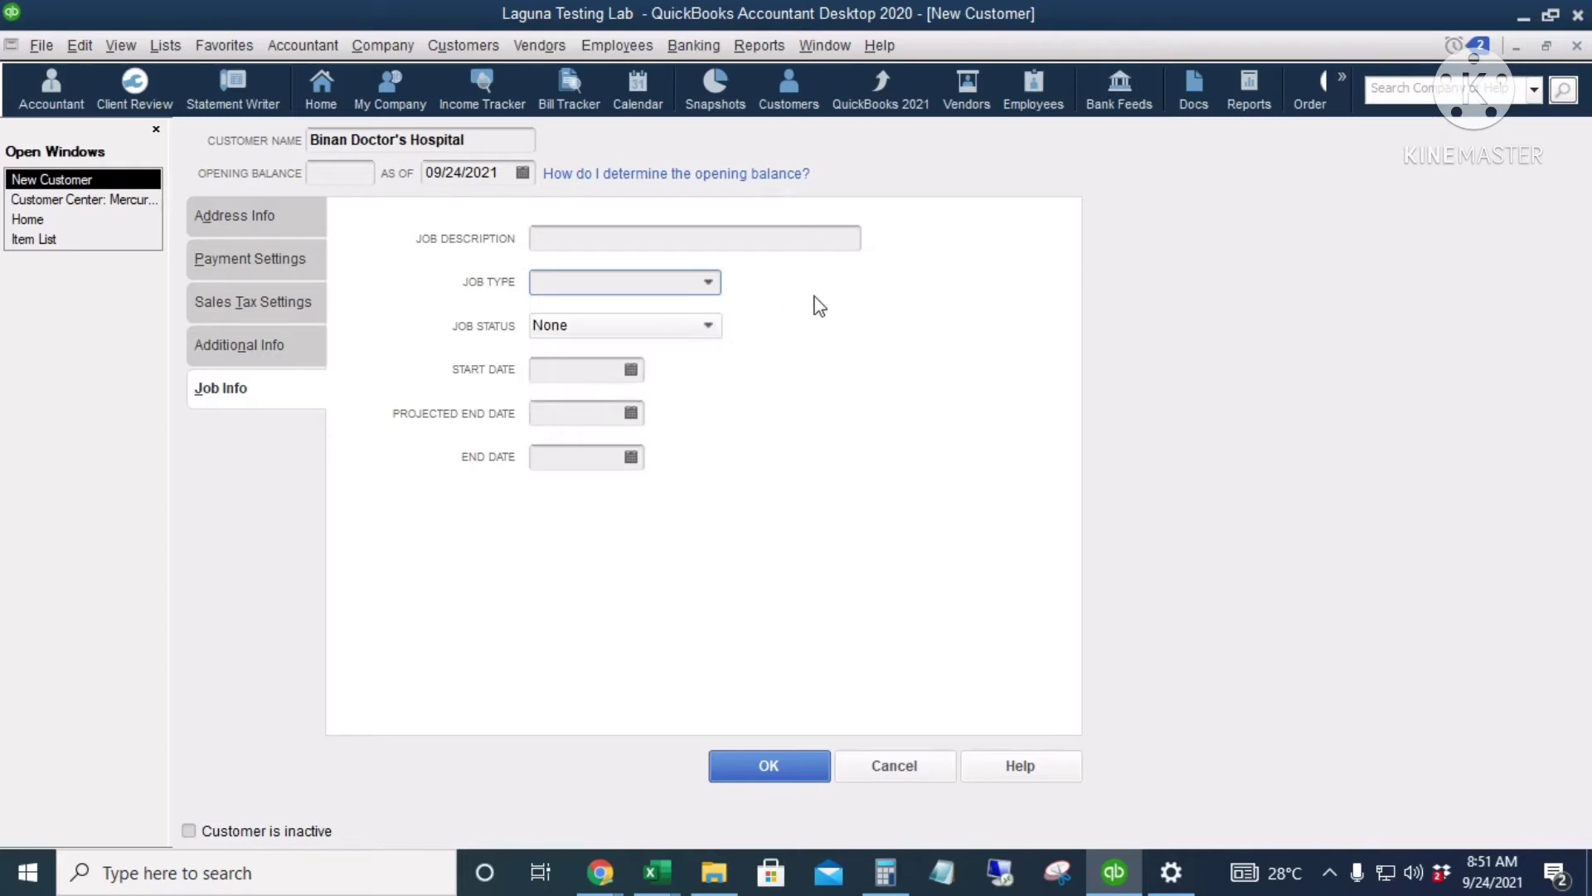
pyautogui.click(707, 325)
pyautogui.click(833, 362)
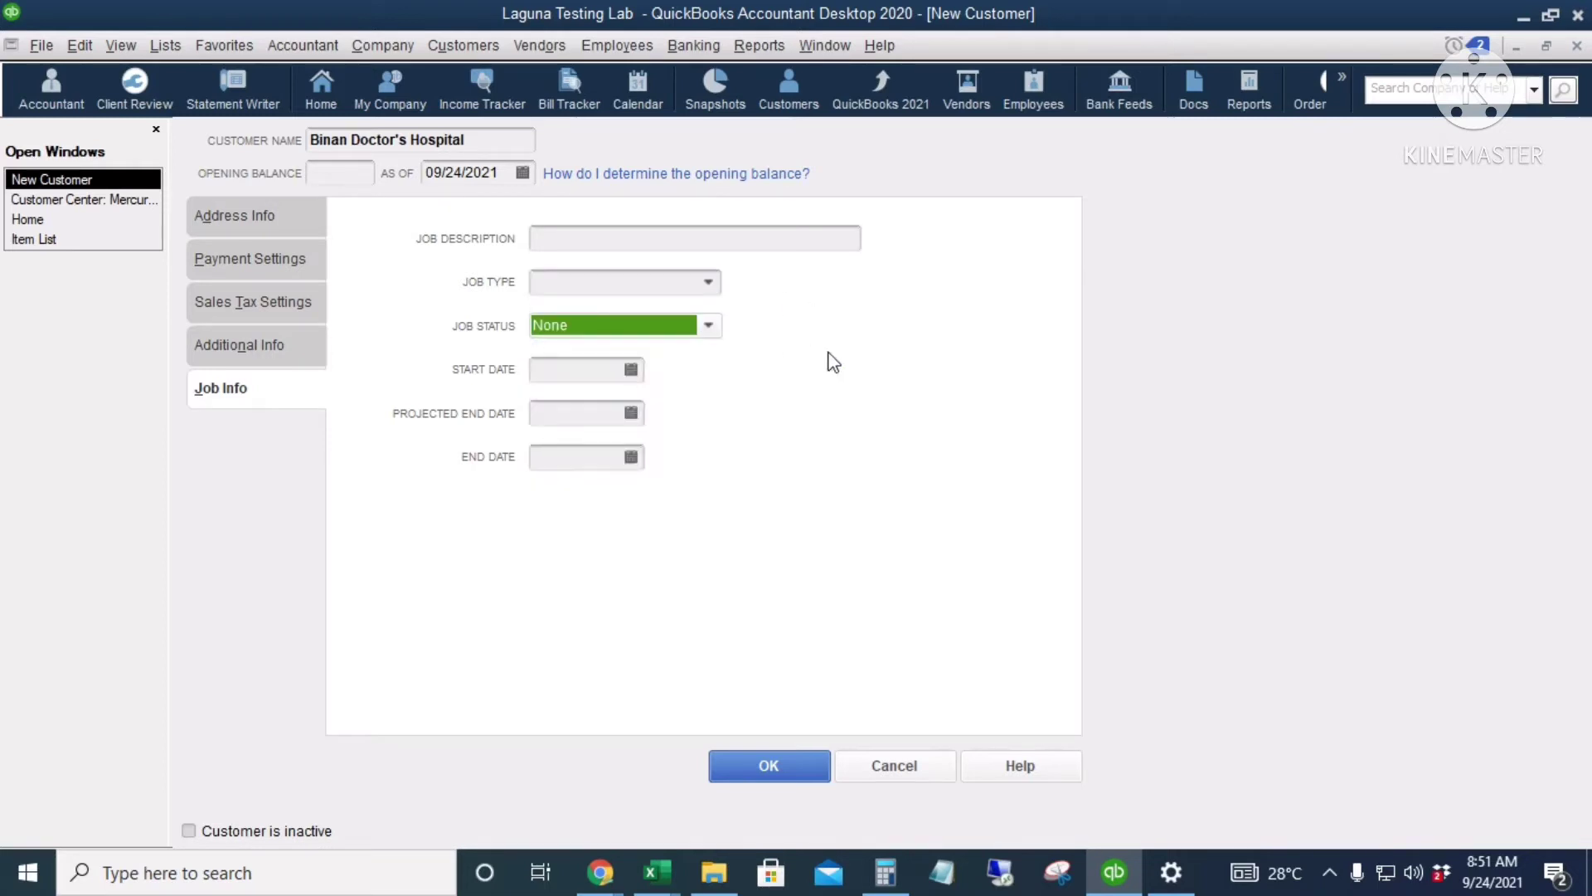
pyautogui.click(573, 370)
pyautogui.click(578, 415)
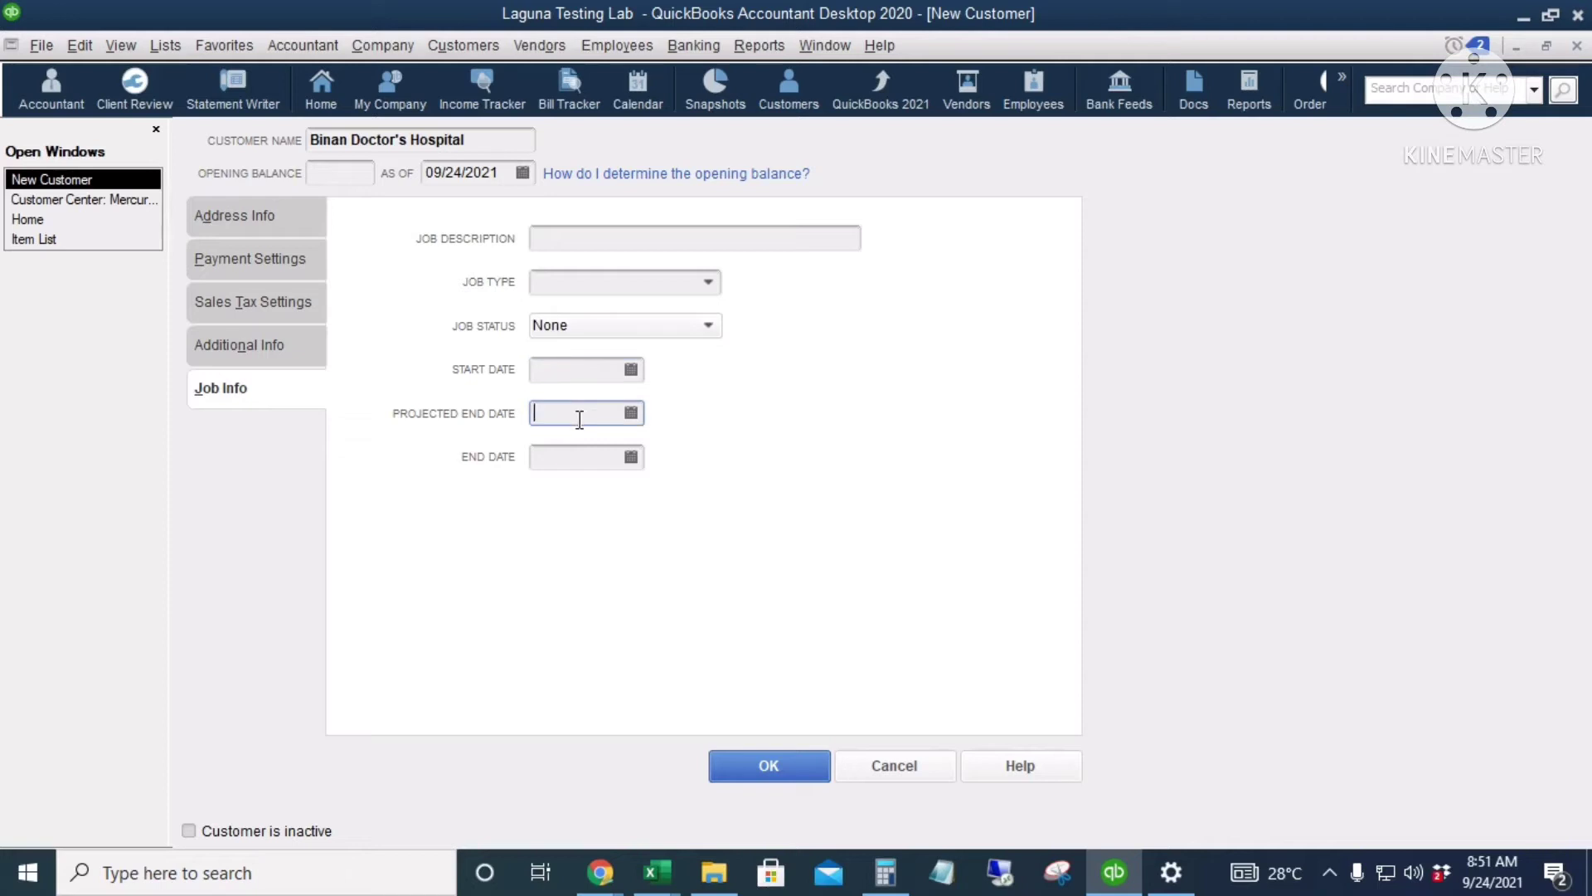
pyautogui.click(580, 456)
pyautogui.click(758, 770)
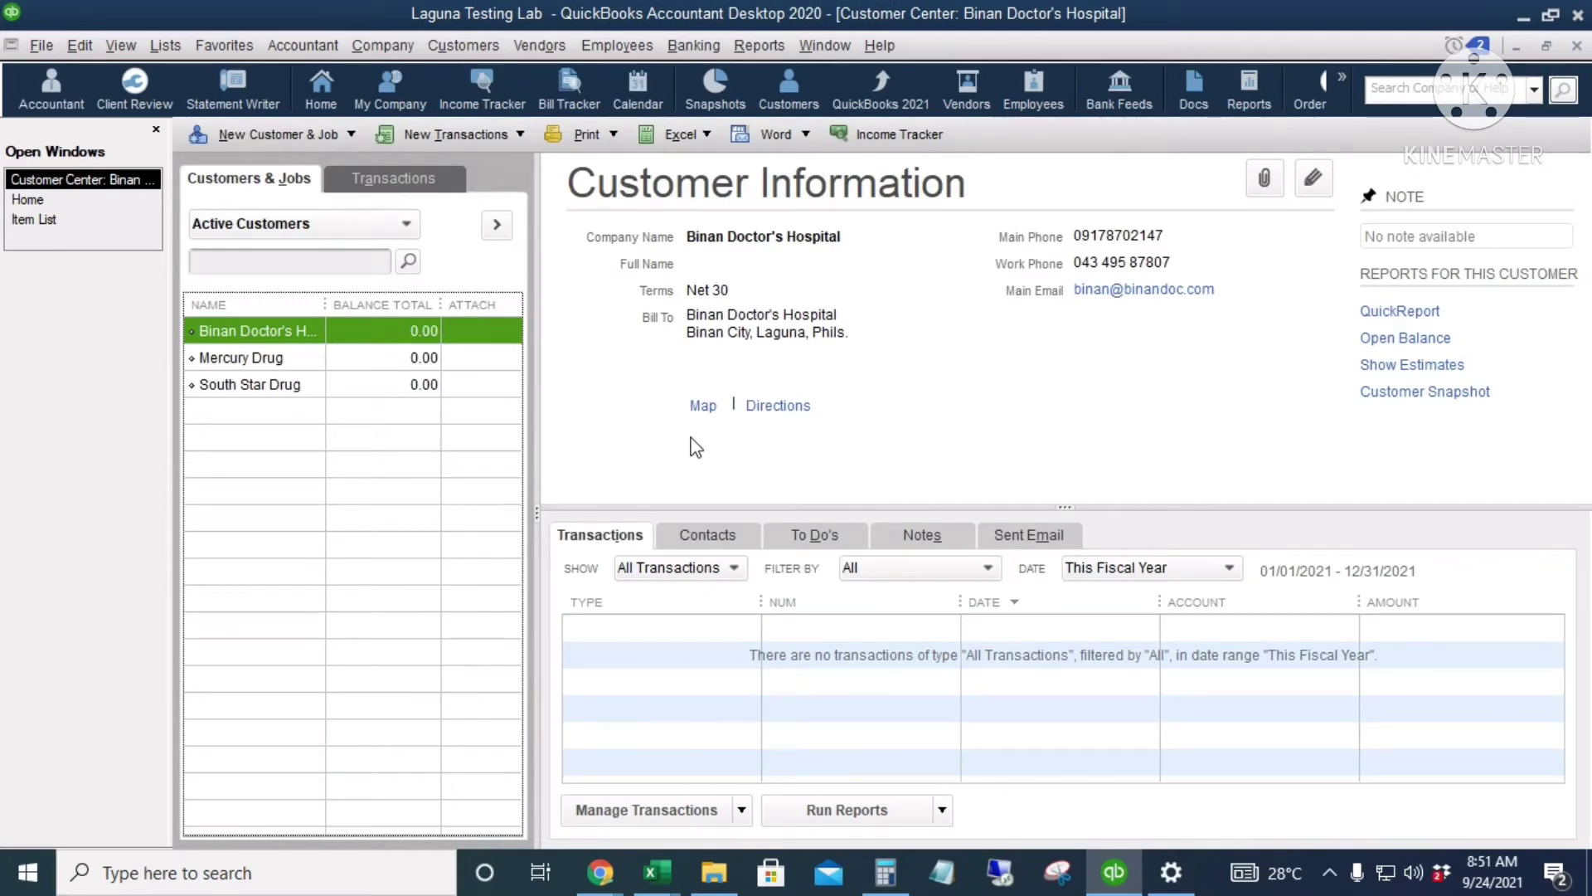
# Step: Widen the Name column and look through the Contacts, Transactions, To Do's, Notes and Sent Email lists
pyautogui.moveTo(324, 310); pyautogui.dragTo(370, 311)
pyautogui.click(708, 535)
pyautogui.click(600, 535)
pyautogui.click(707, 535)
pyautogui.click(815, 535)
pyautogui.click(906, 543)
pyautogui.click(1026, 543)
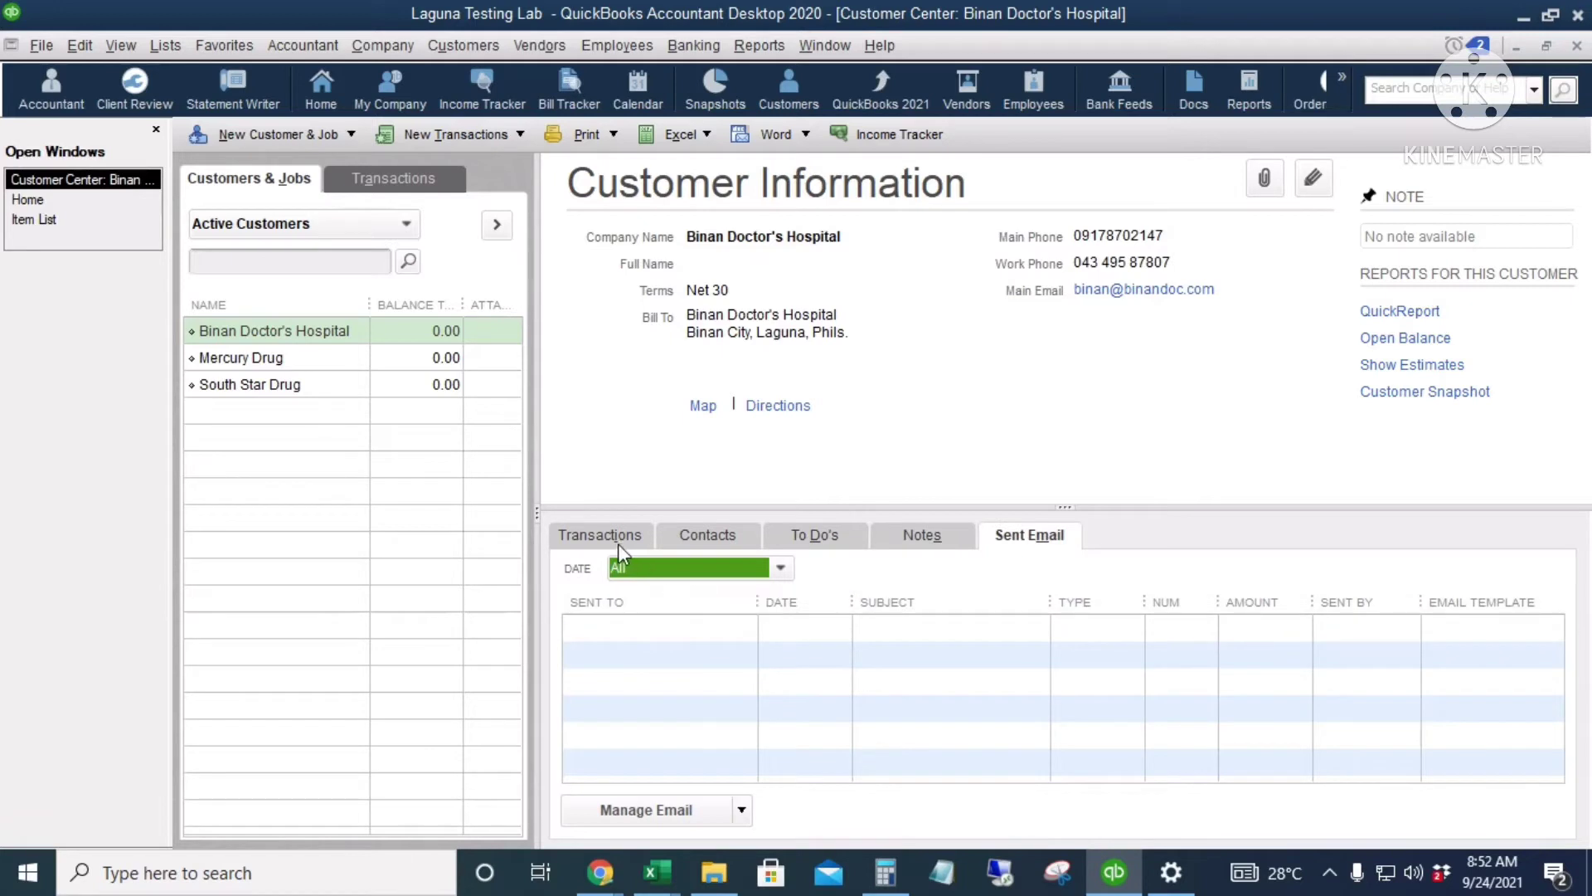
pyautogui.click(621, 543)
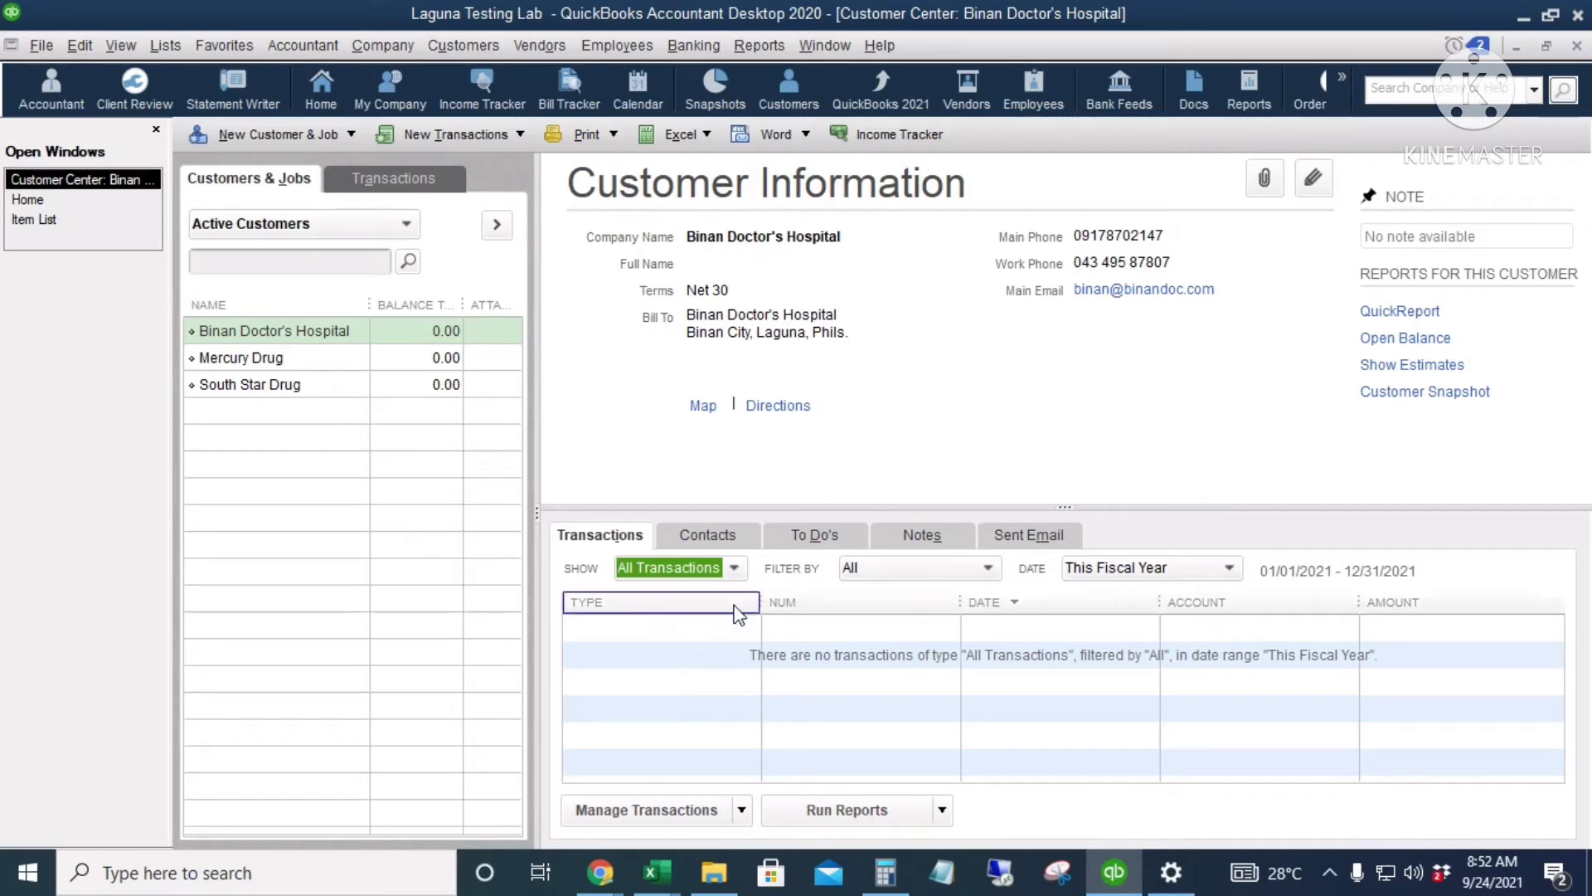
# Step: Start a new contact under Manage Contacts, cancel it, and show the To Do's list
pyautogui.click(710, 540)
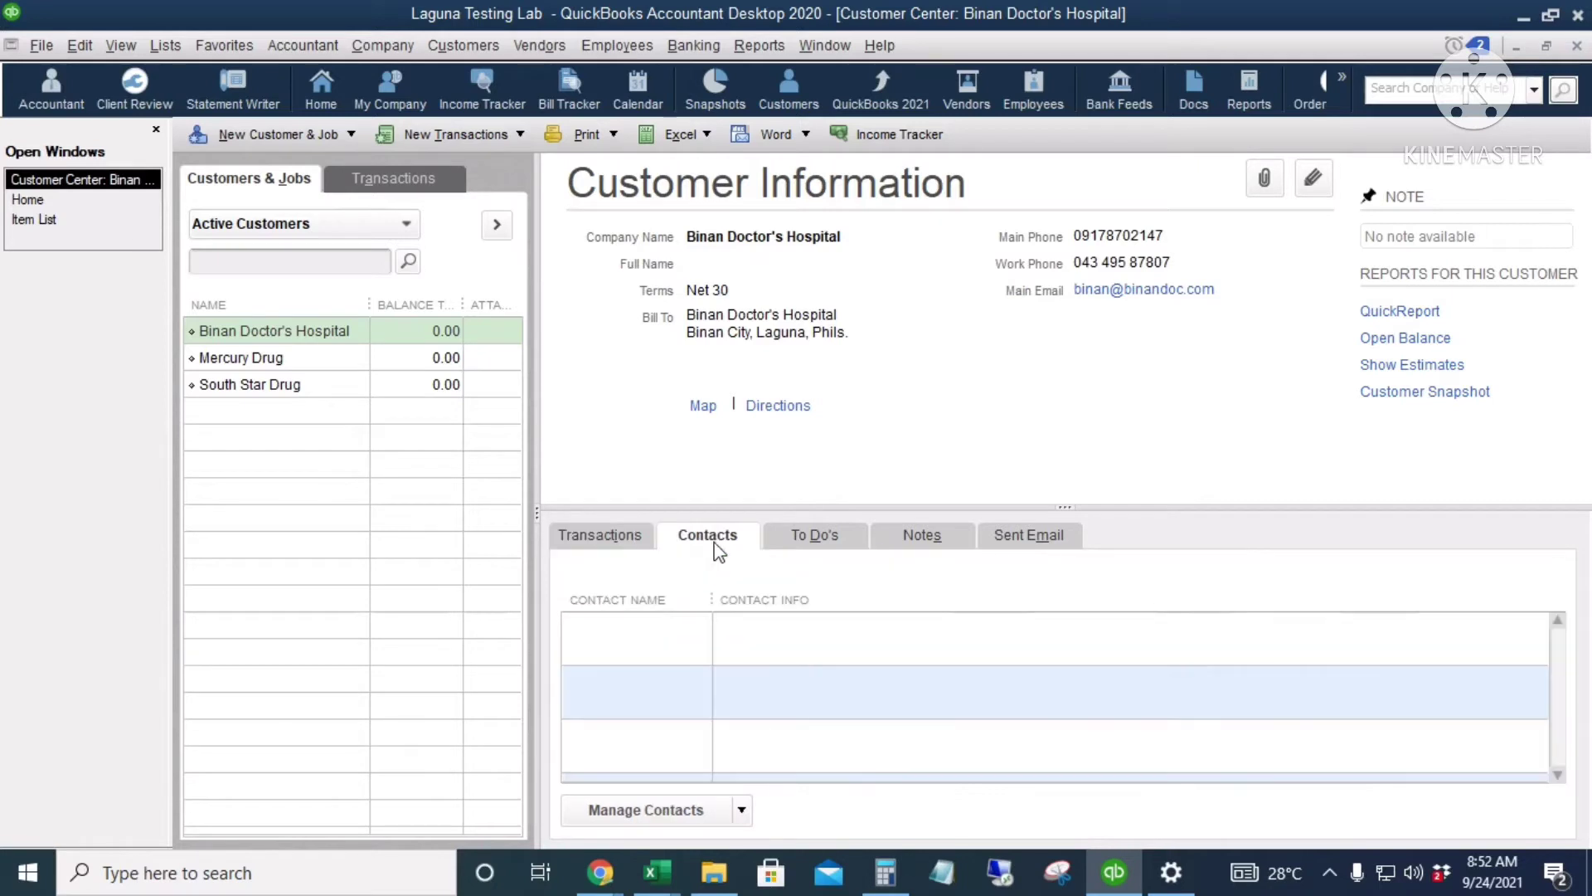
pyautogui.click(740, 810)
pyautogui.click(681, 734)
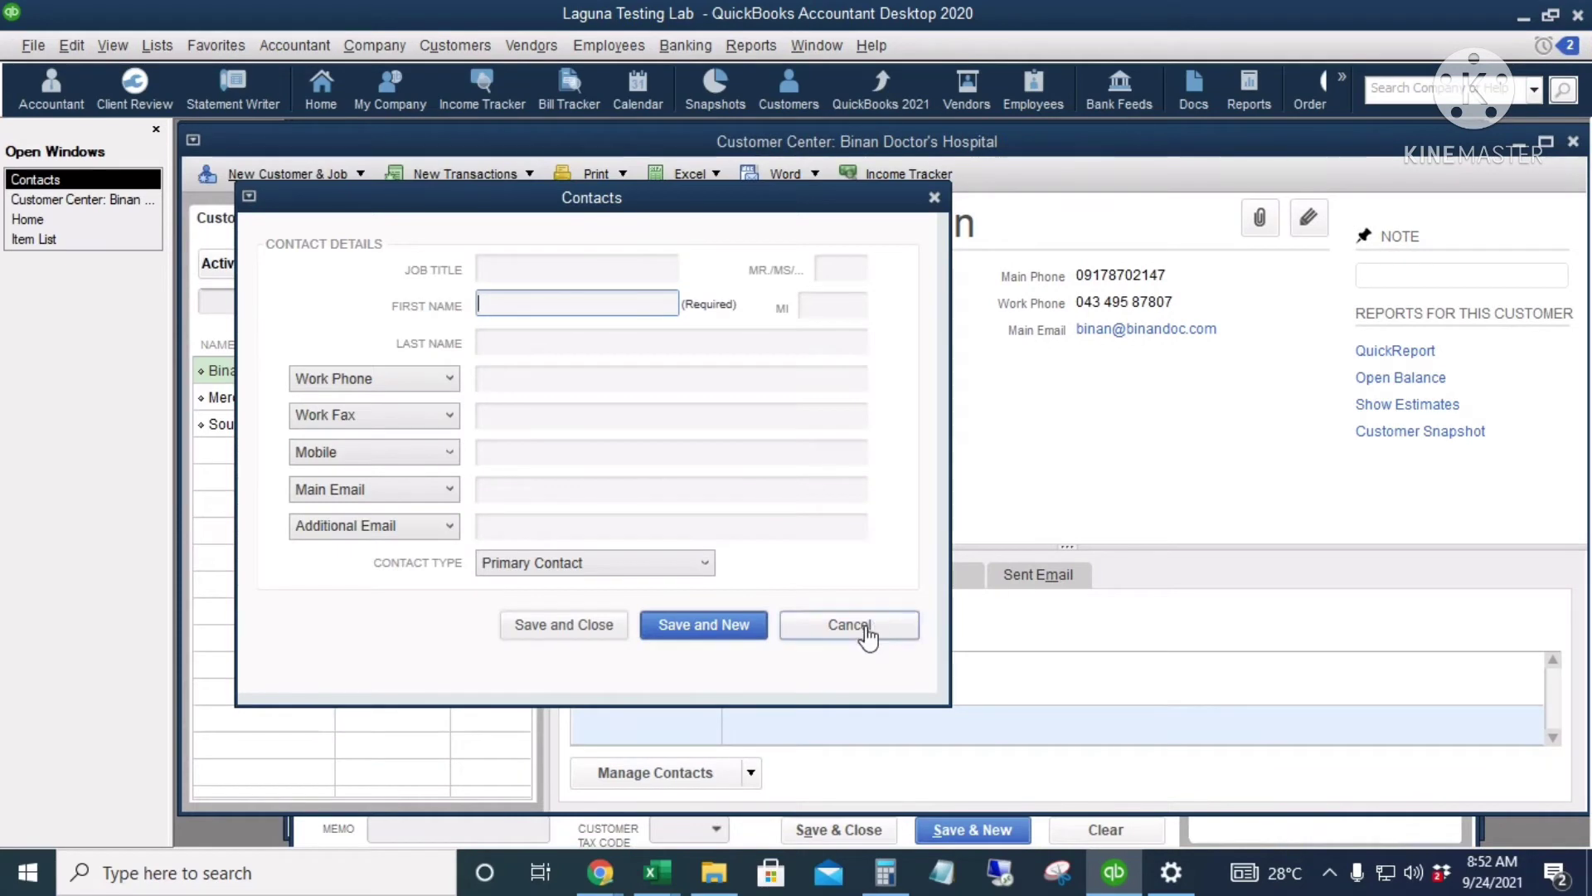
pyautogui.click(849, 625)
pyautogui.click(838, 580)
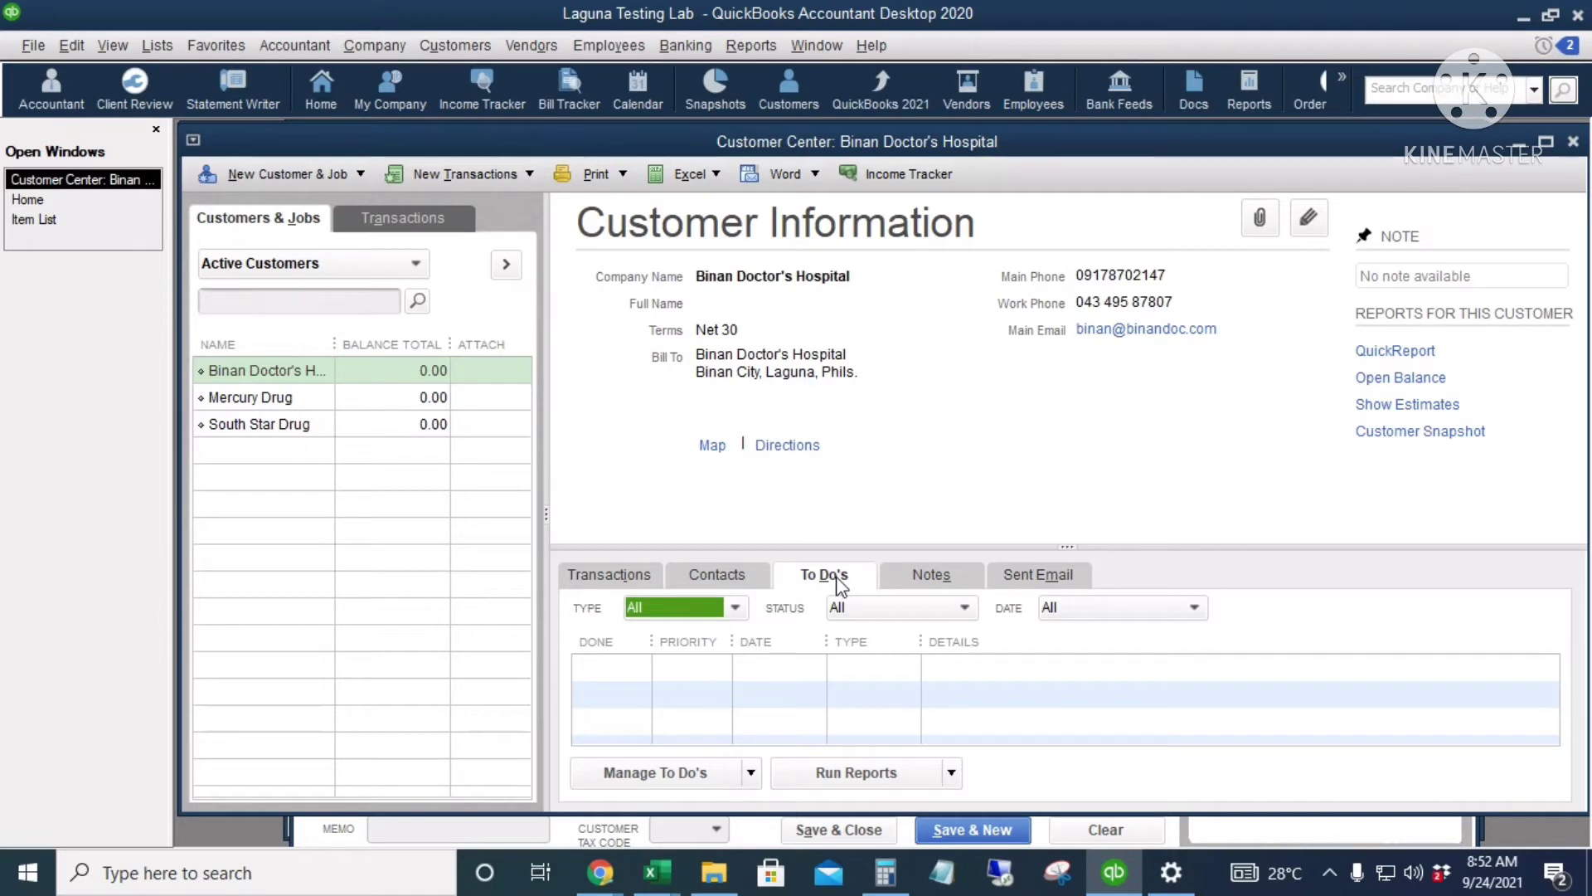
# Step: Start a new to-do under Manage To Do's, cancel it, and show the Notes list
pyautogui.click(755, 780)
pyautogui.click(702, 806)
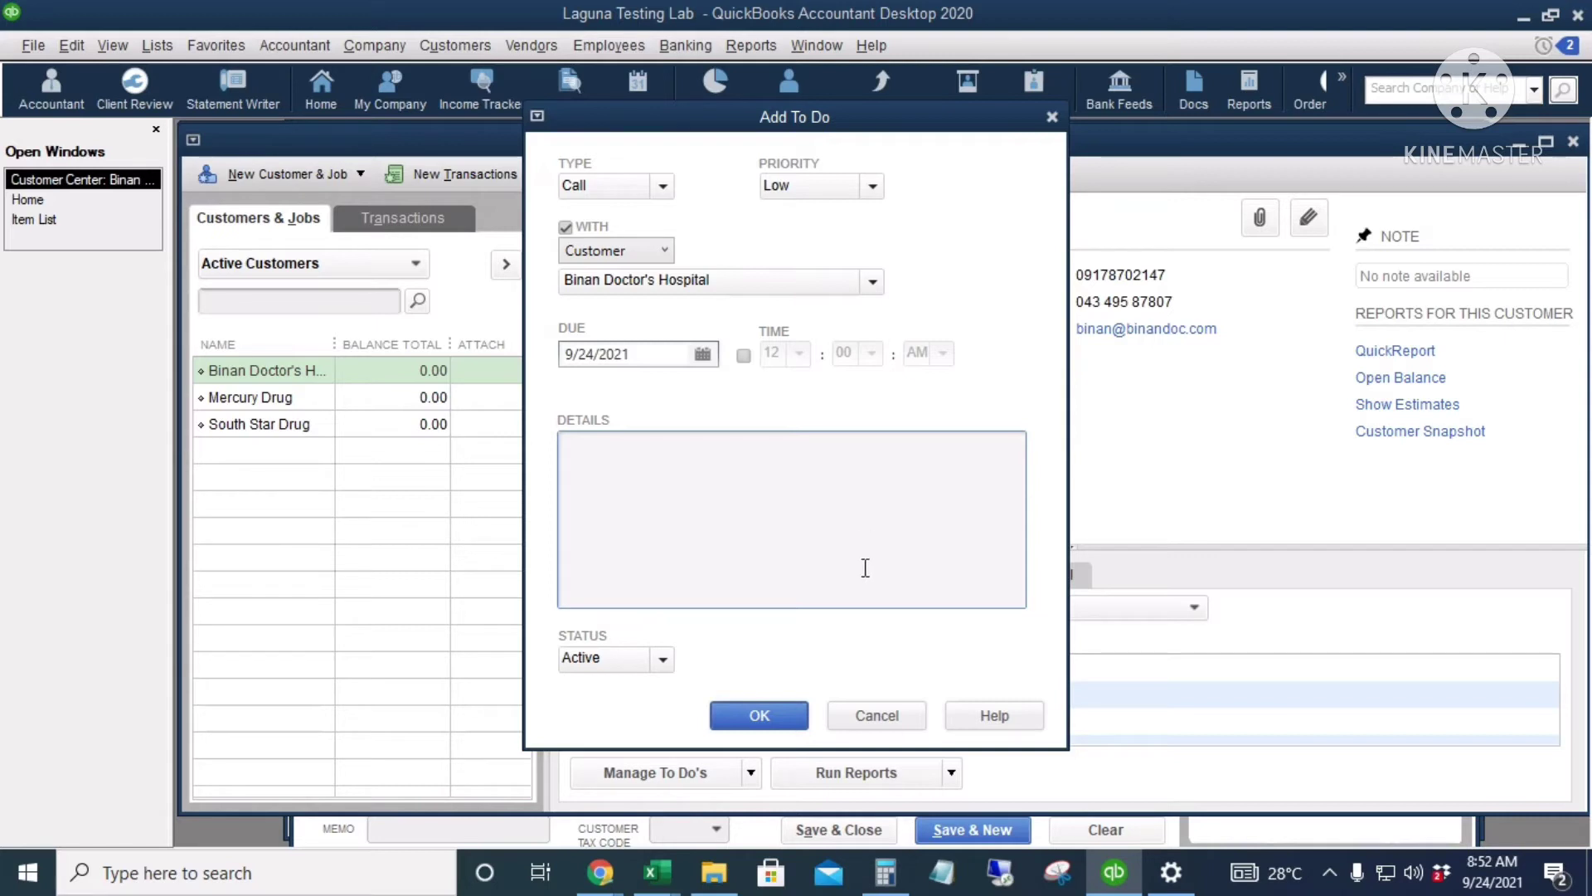
pyautogui.click(876, 715)
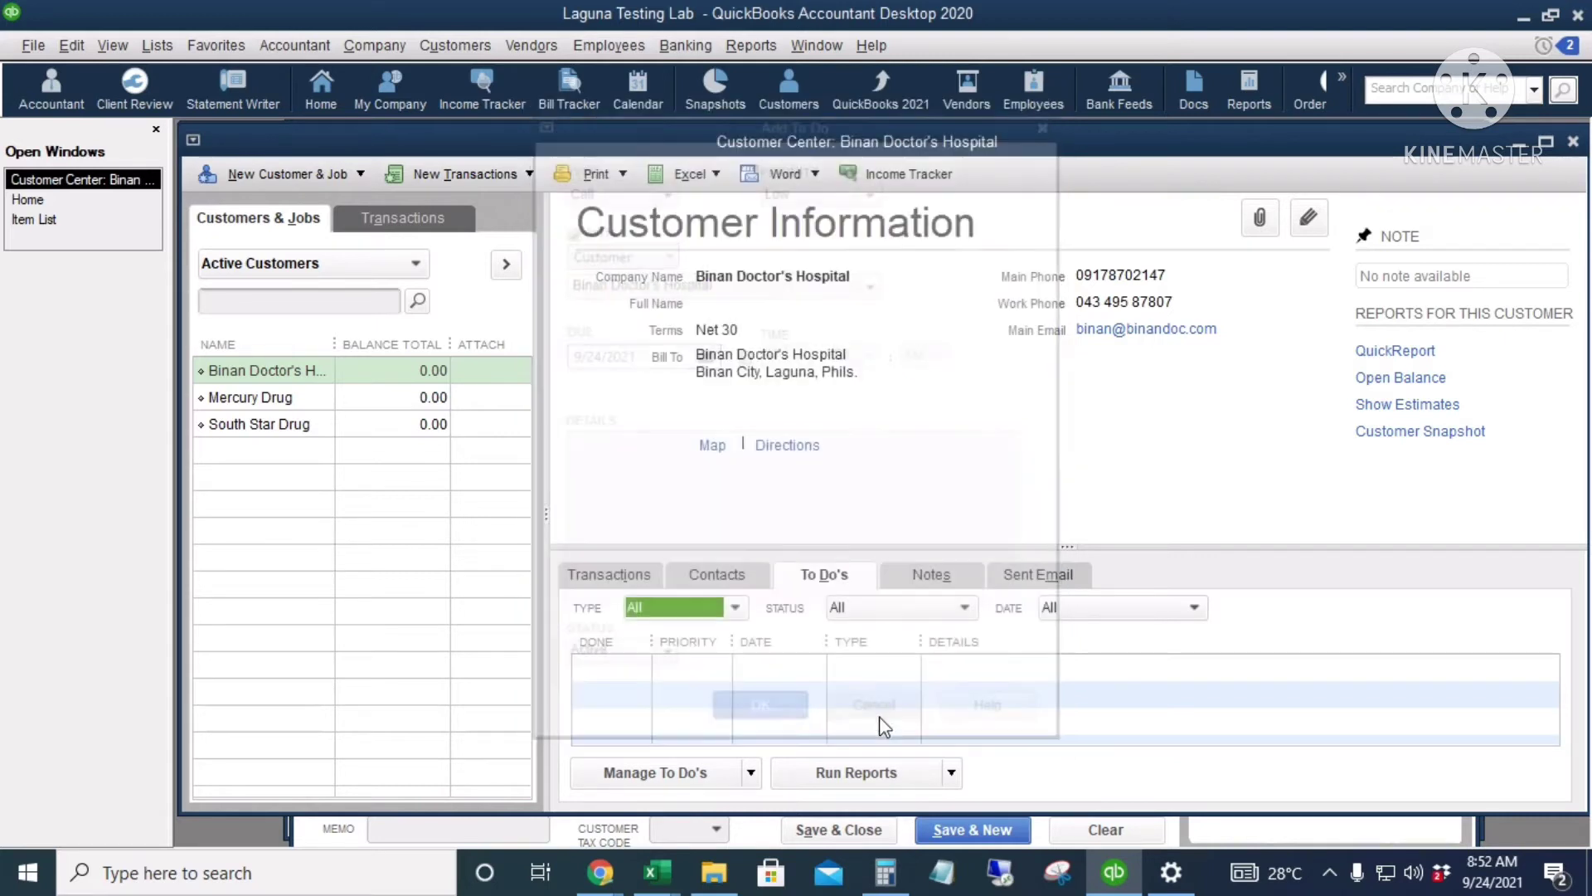
pyautogui.click(949, 583)
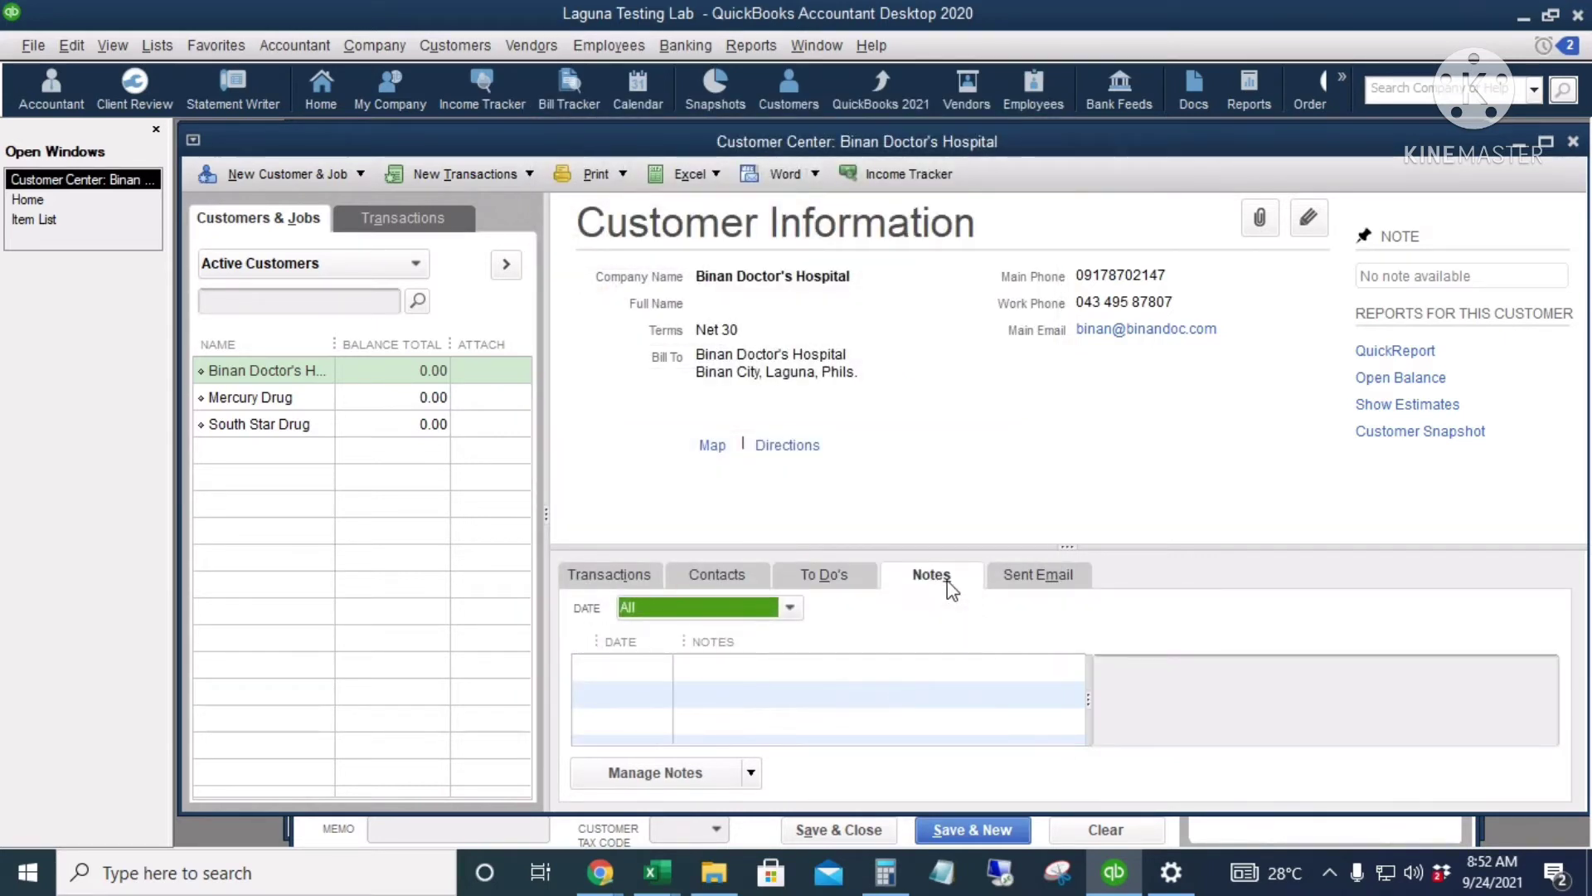
# Step: View the Sent Email list, then open Binan Doctor's Hospital's Attachments window
pyautogui.click(1050, 583)
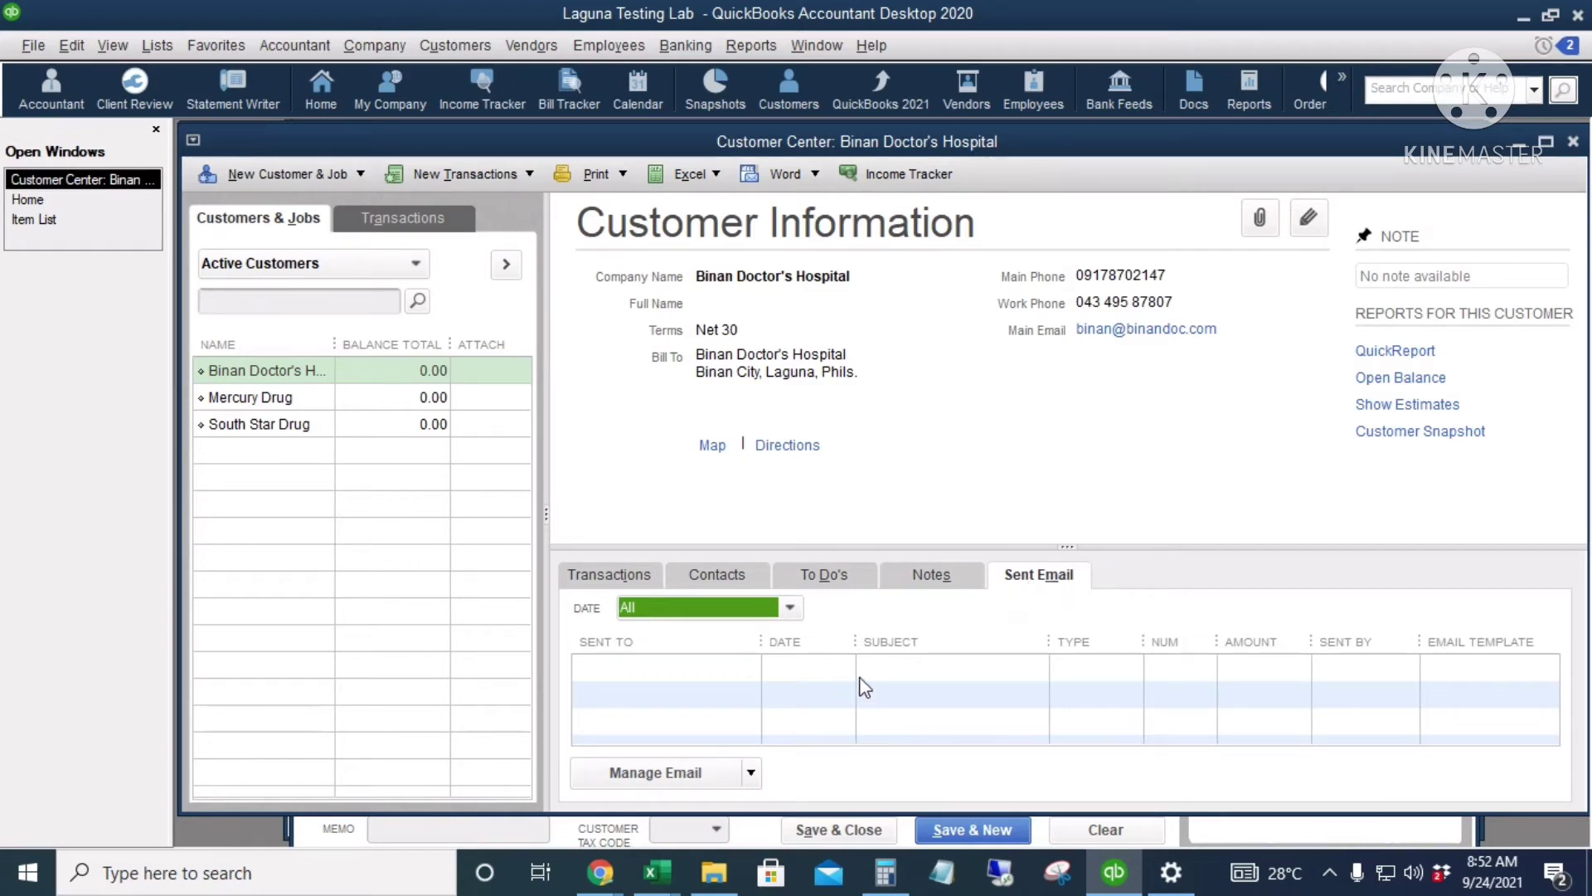
pyautogui.click(1261, 222)
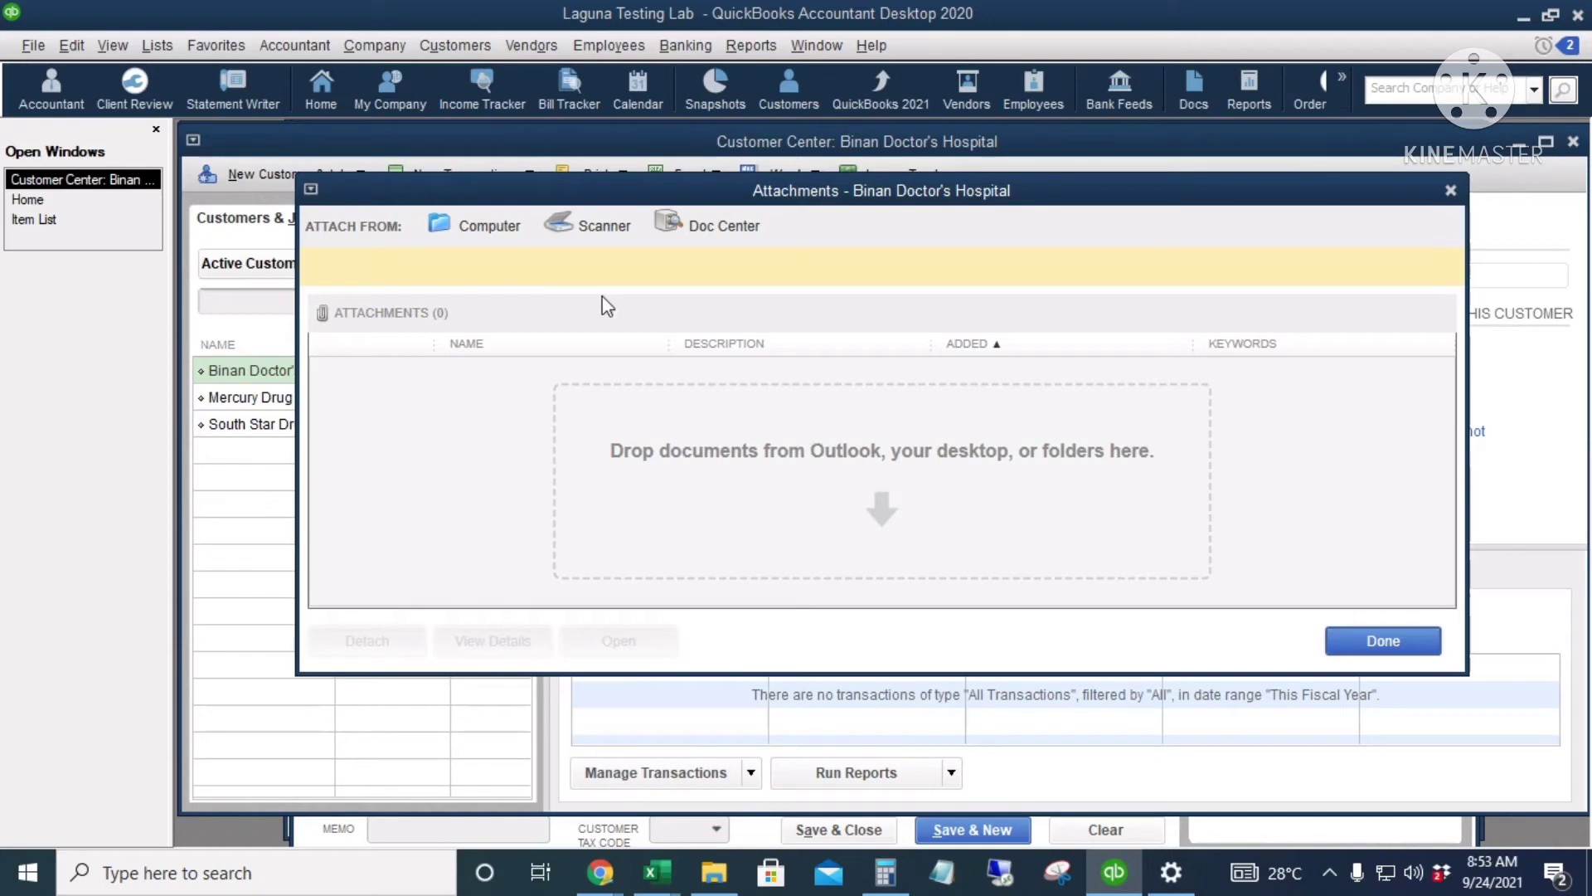
# Step: Attach file.jpg from the Temp Desktop folder and close the Attachments window
pyautogui.click(491, 236)
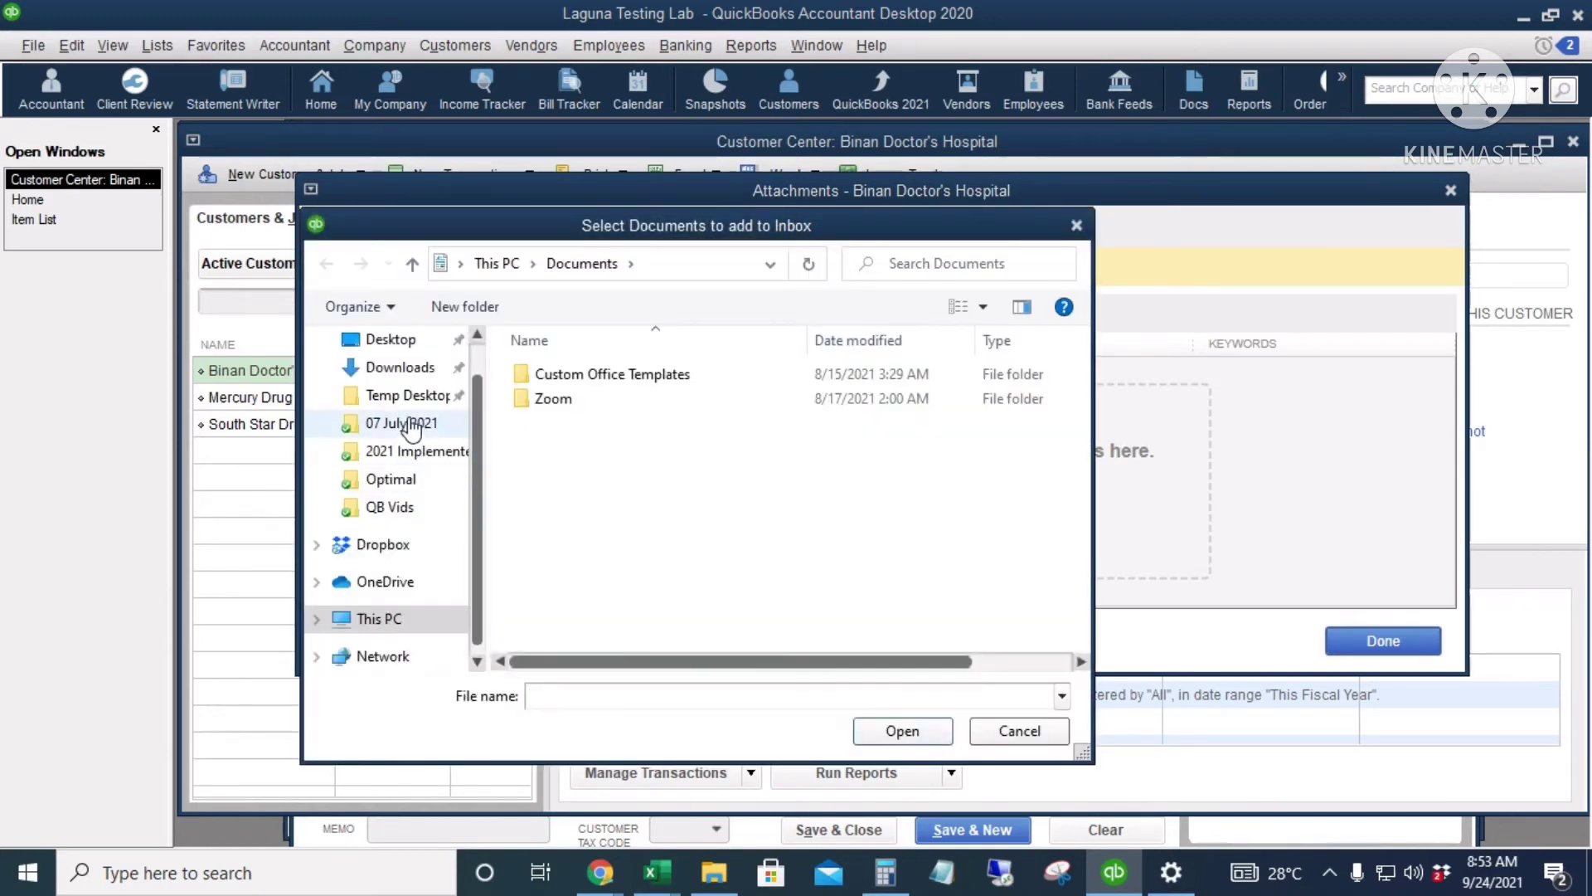
pyautogui.click(390, 396)
pyautogui.click(550, 352)
pyautogui.click(902, 731)
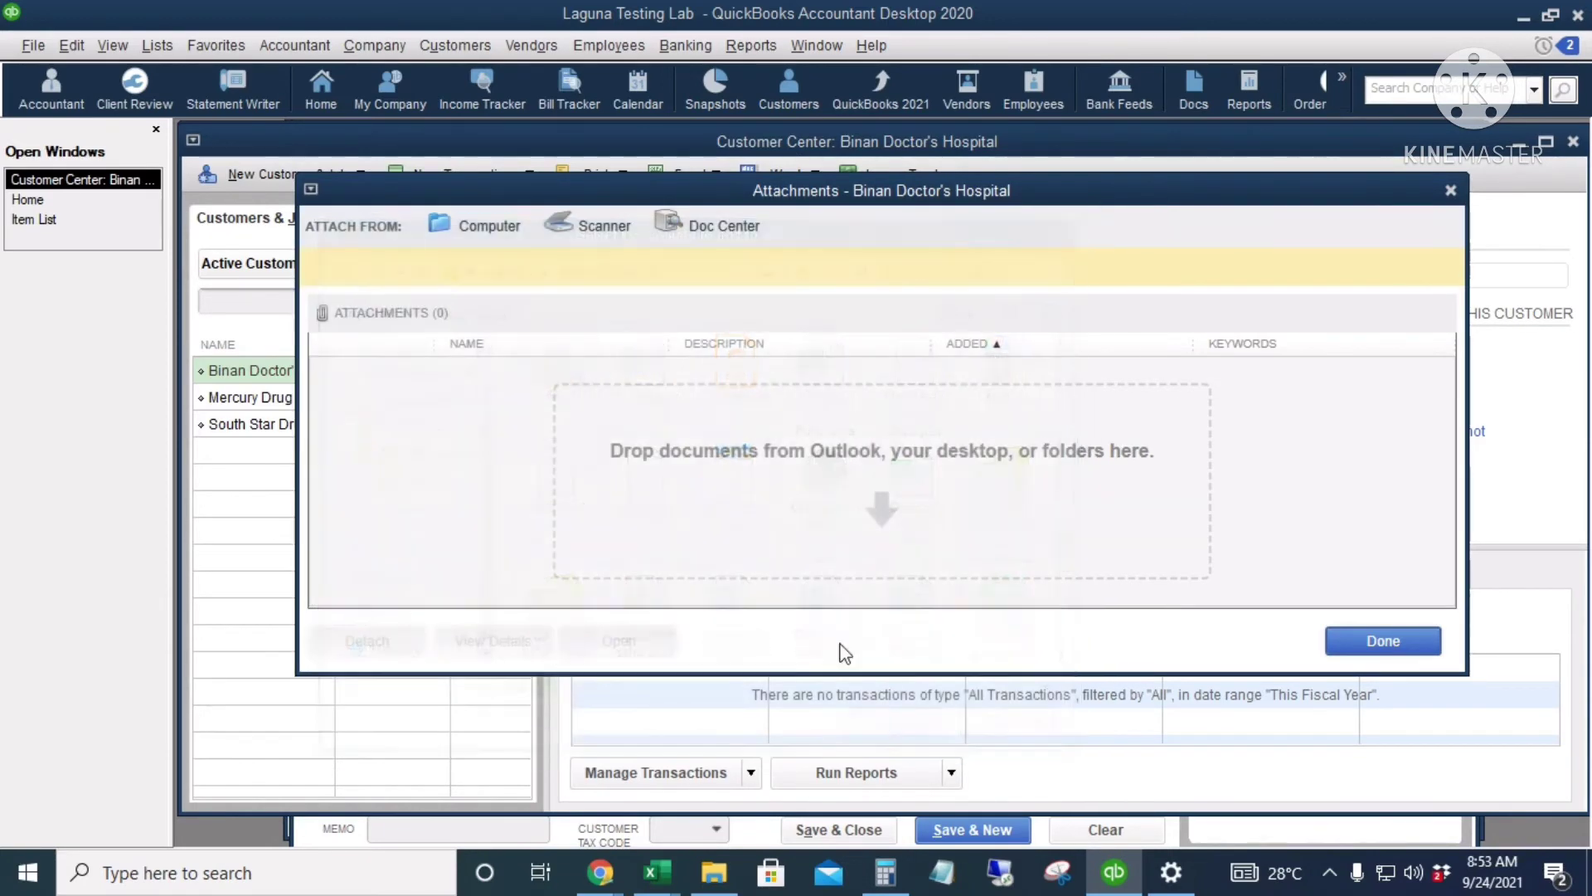
pyautogui.click(1327, 642)
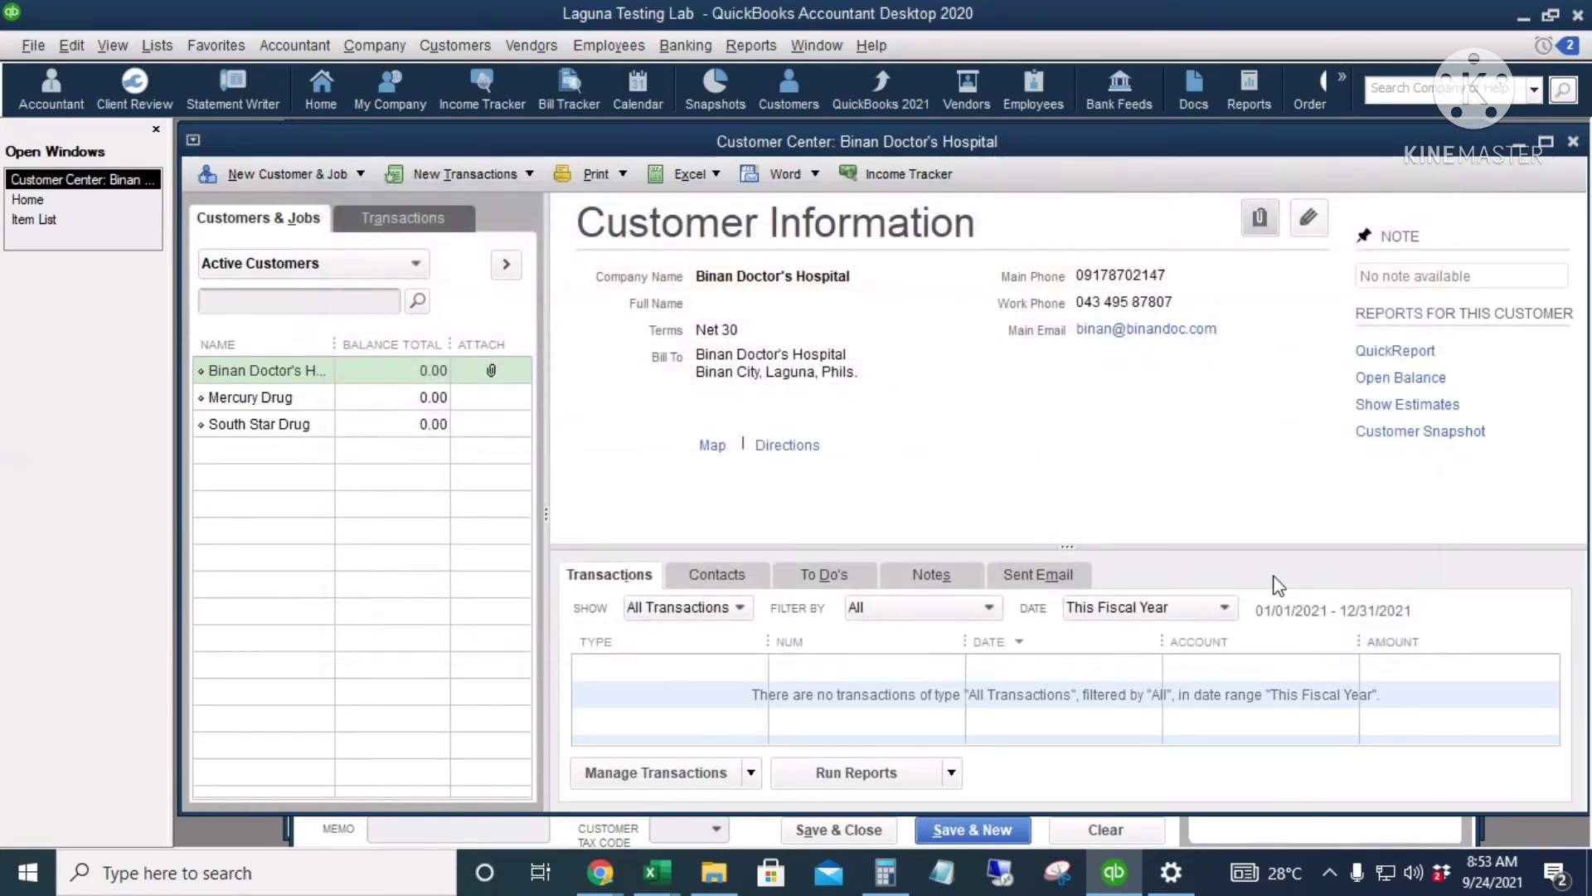
# Step: Reopen the attachments to preview file.jpg, then close the photo and the window
pyautogui.click(1259, 218)
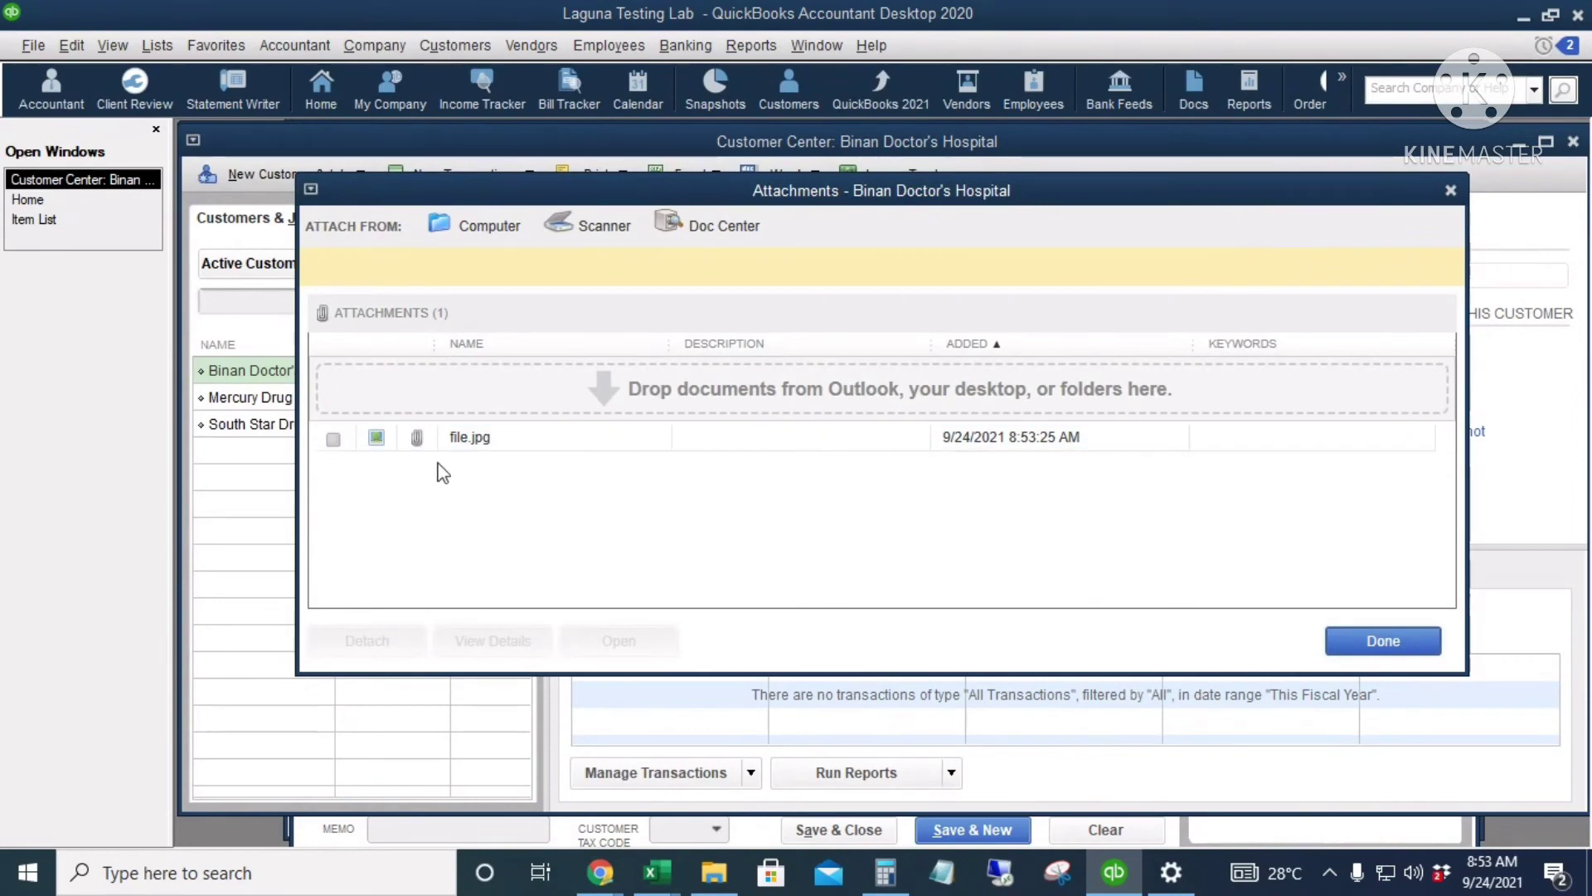
pyautogui.click(483, 439)
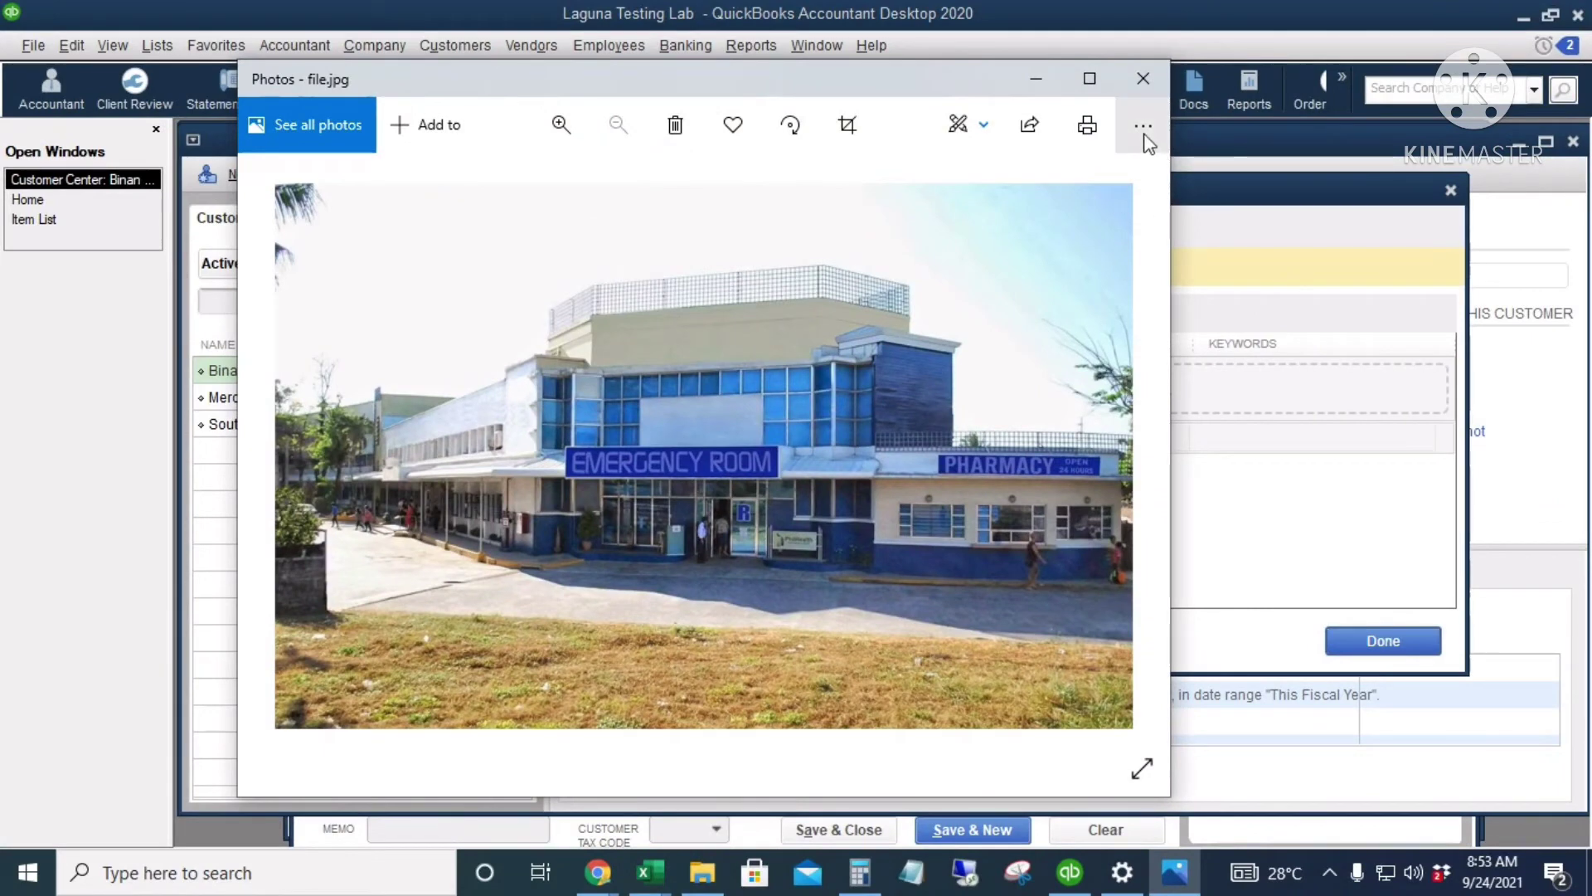
pyautogui.click(1143, 78)
pyautogui.click(1383, 641)
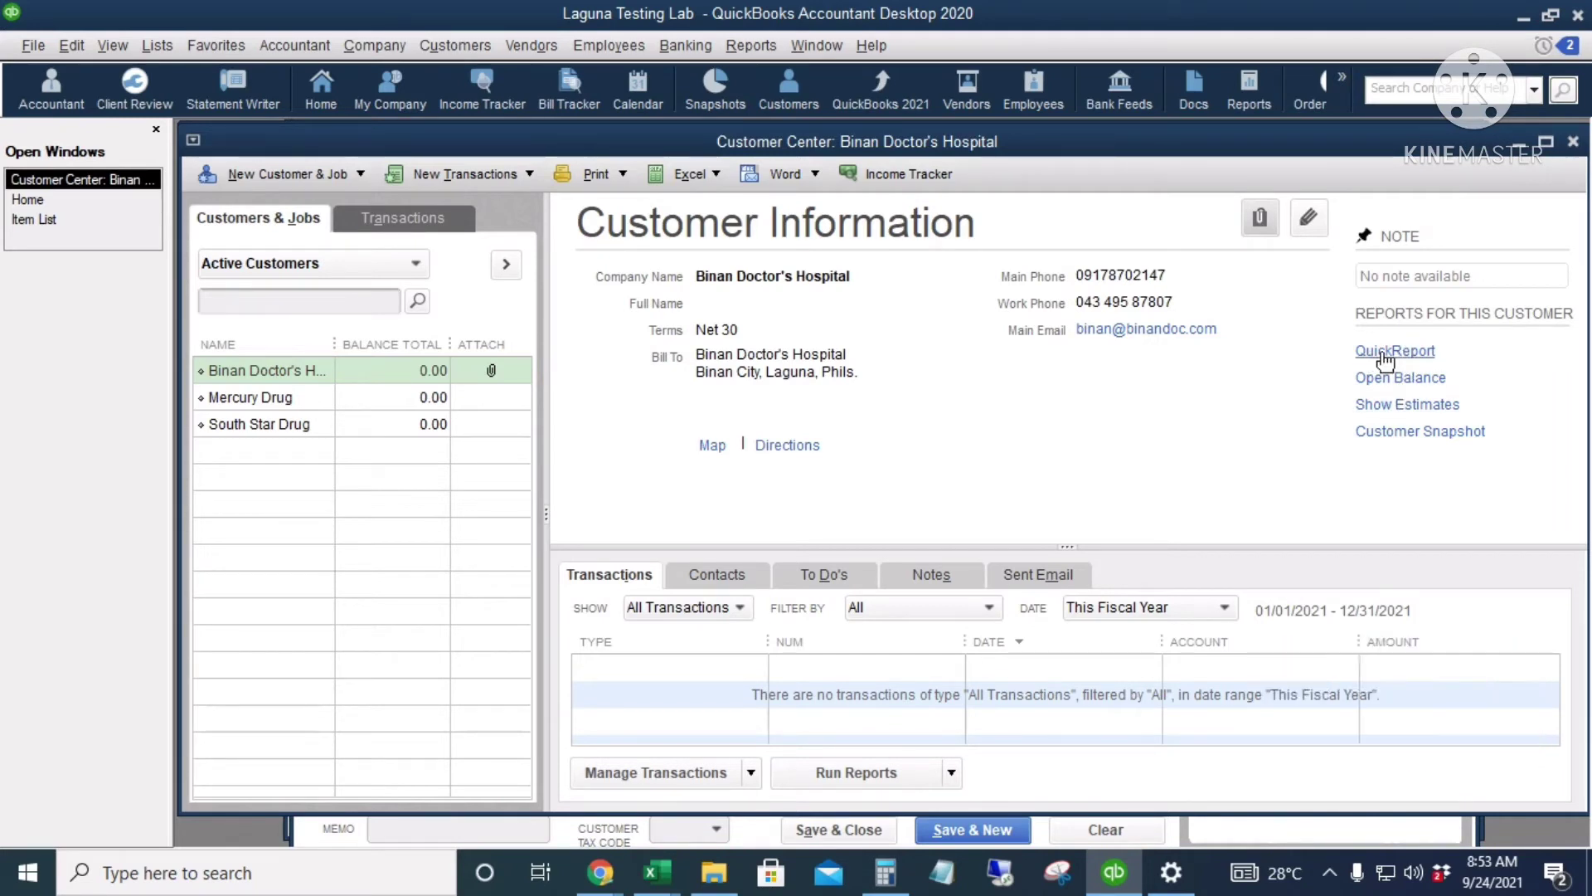
# Step: Select Mercury Drug and review, then close, its quick report and open balance report
pyautogui.click(282, 398)
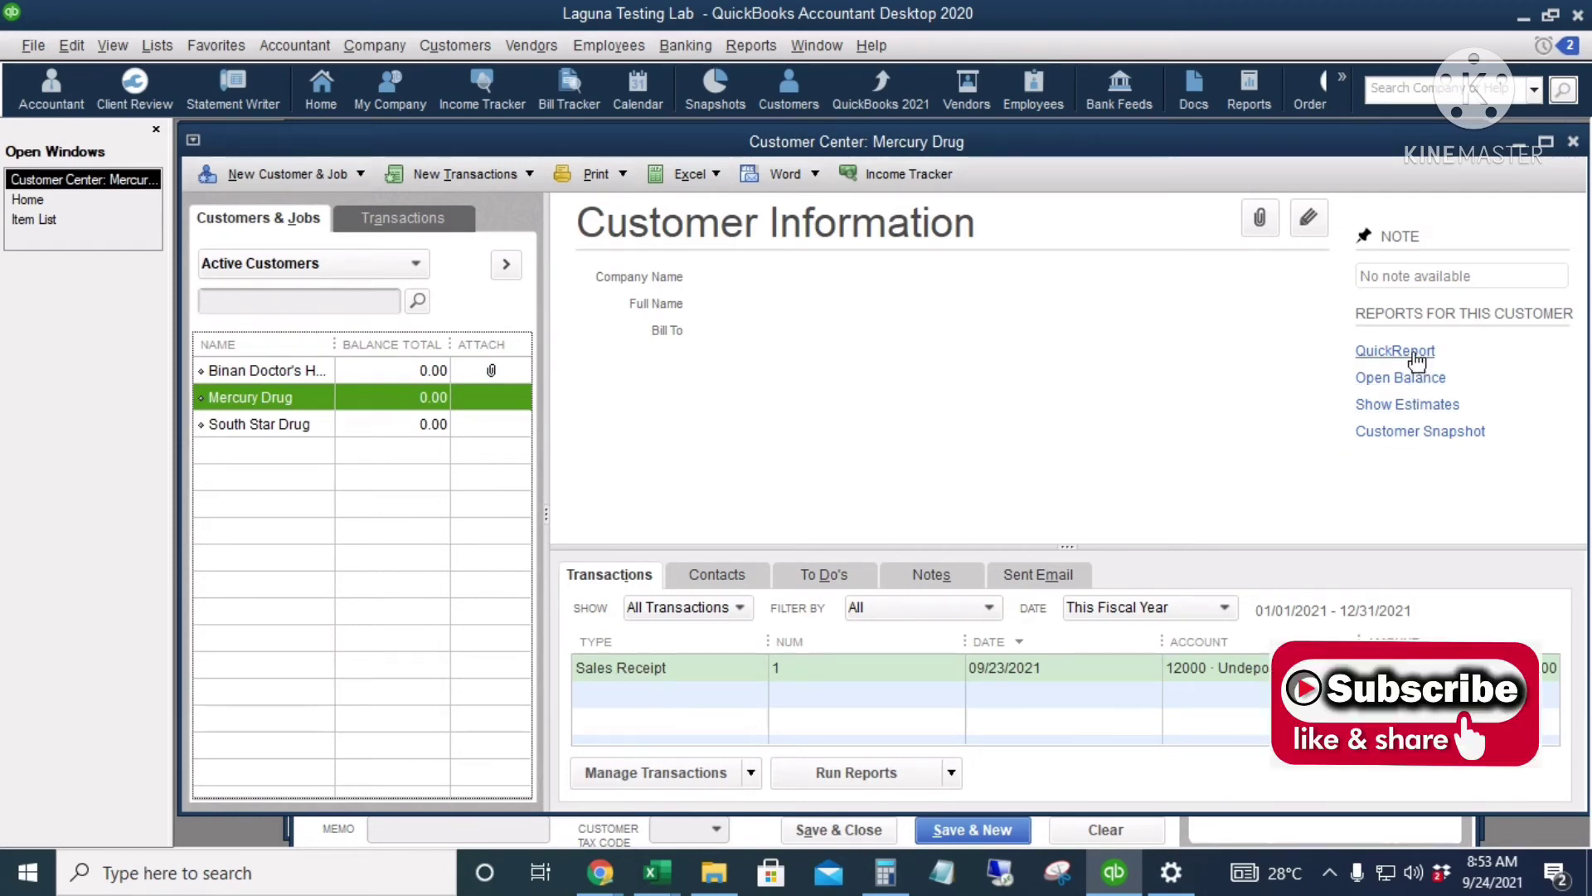
pyautogui.click(1414, 352)
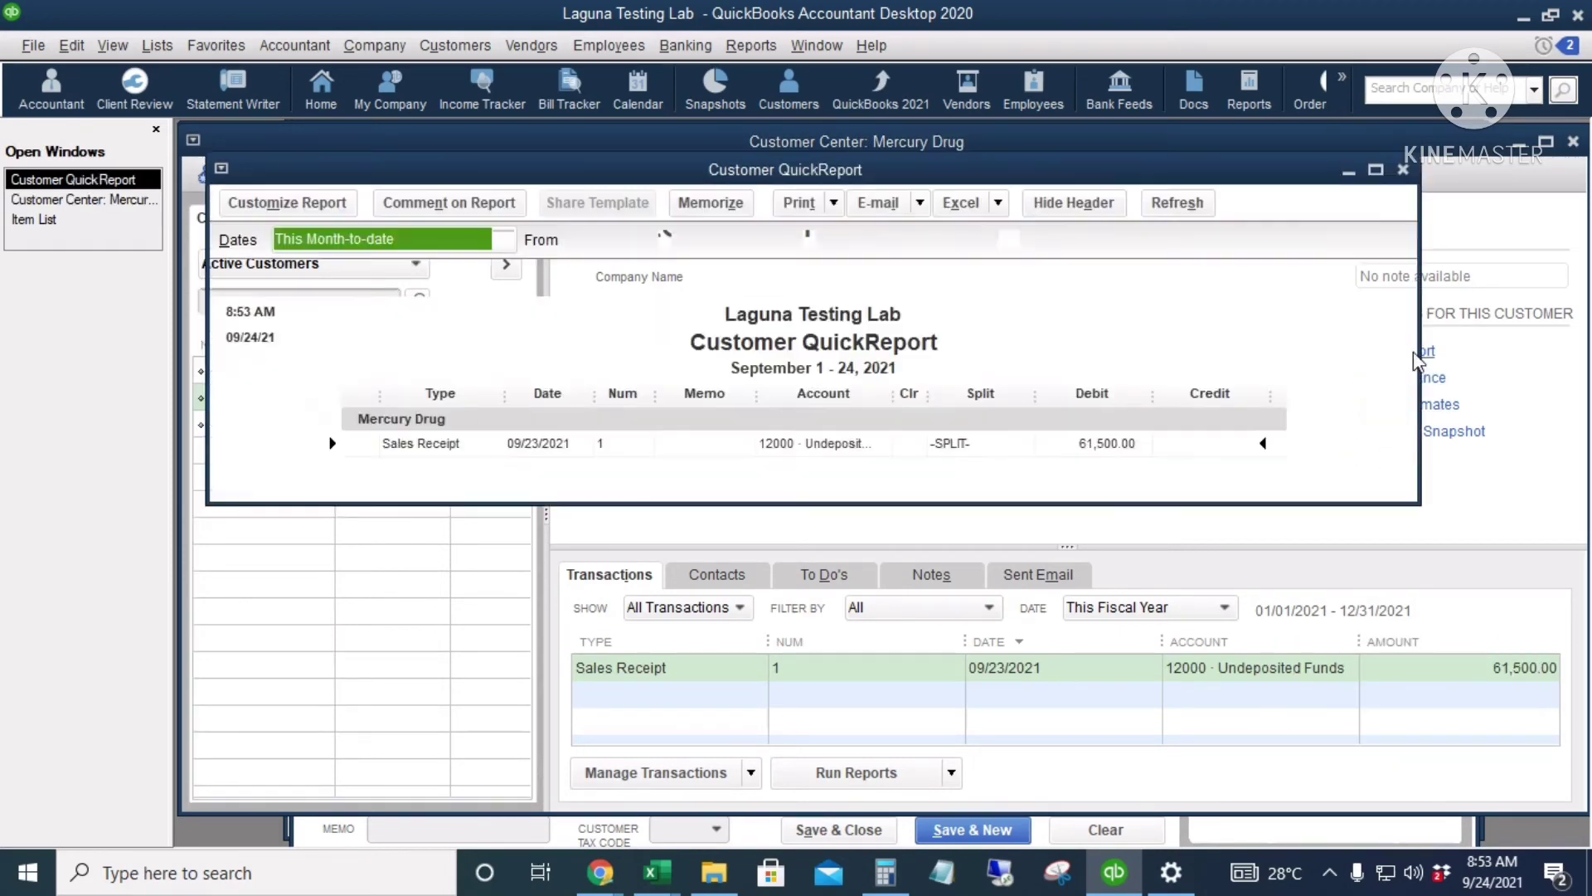
pyautogui.click(1376, 169)
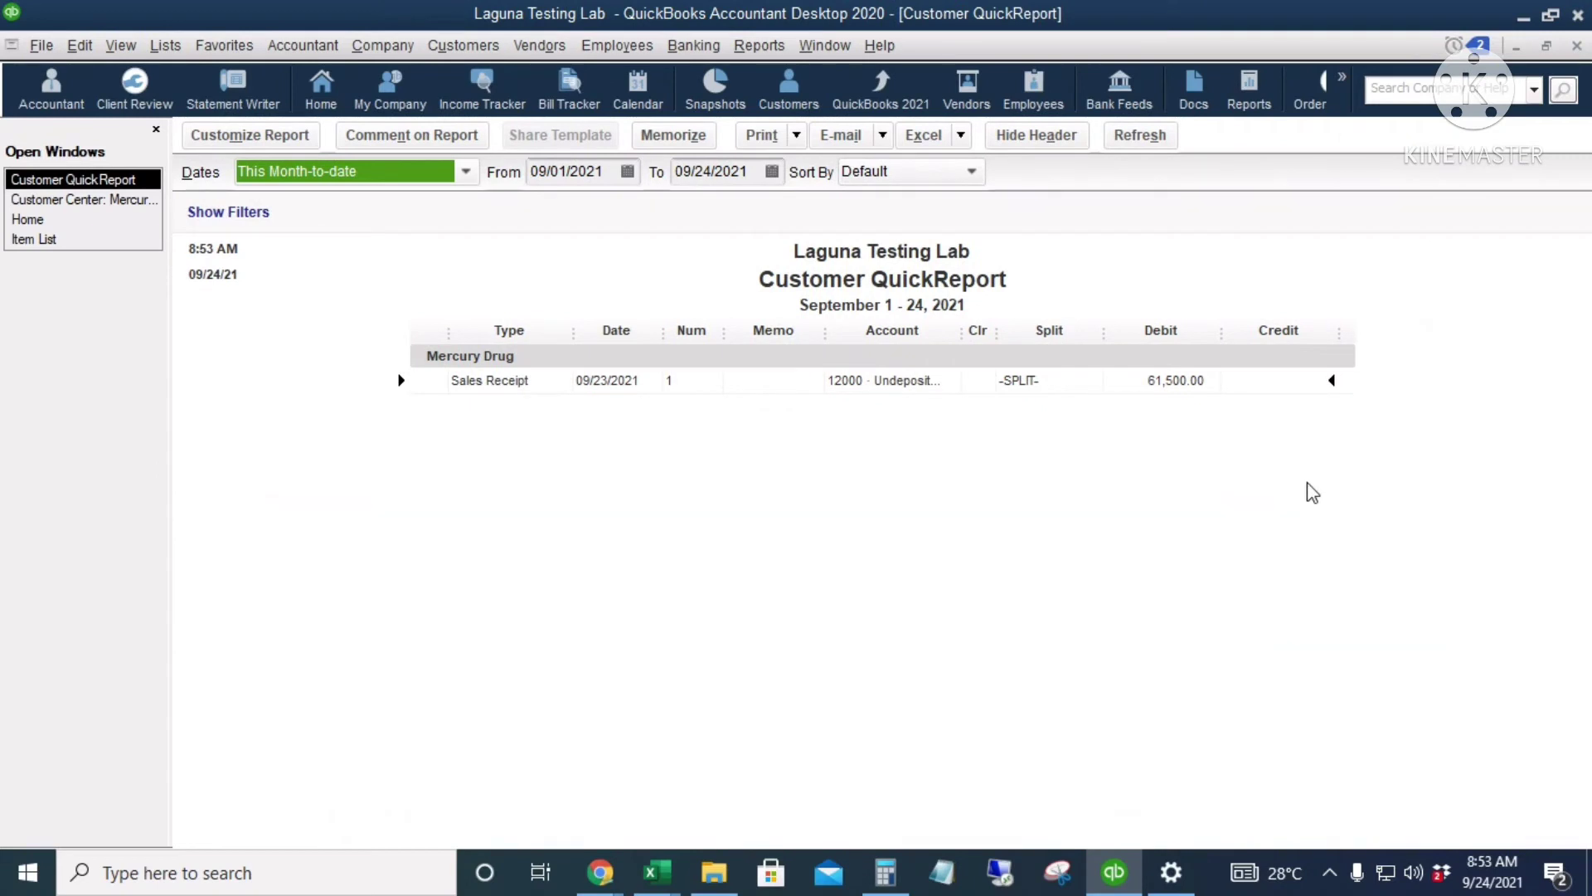
pyautogui.press('Escape')
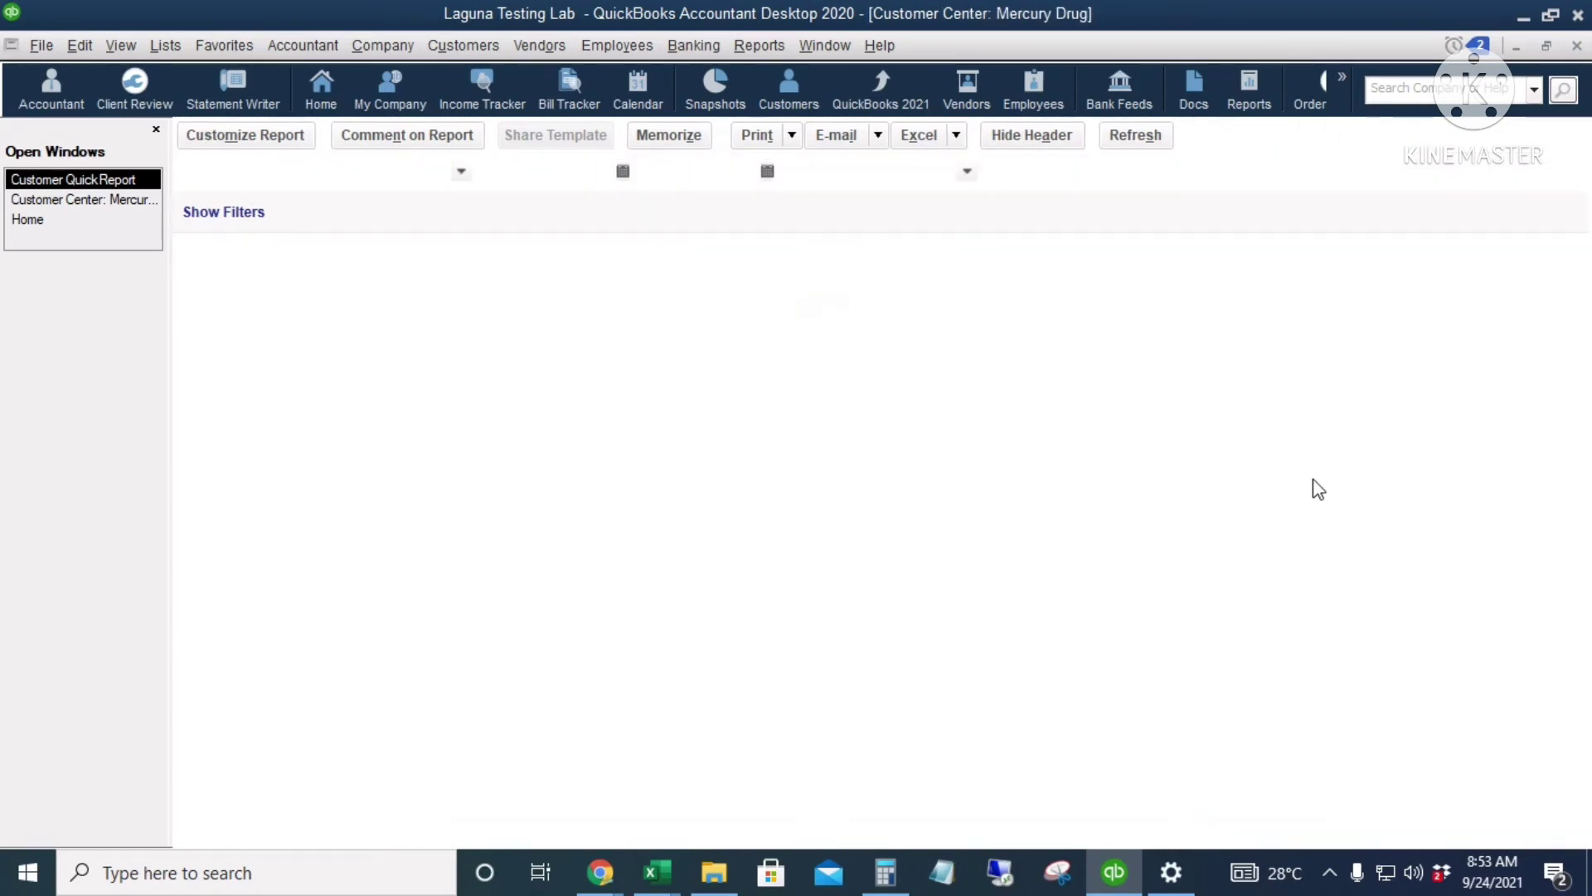
pyautogui.click(1401, 340)
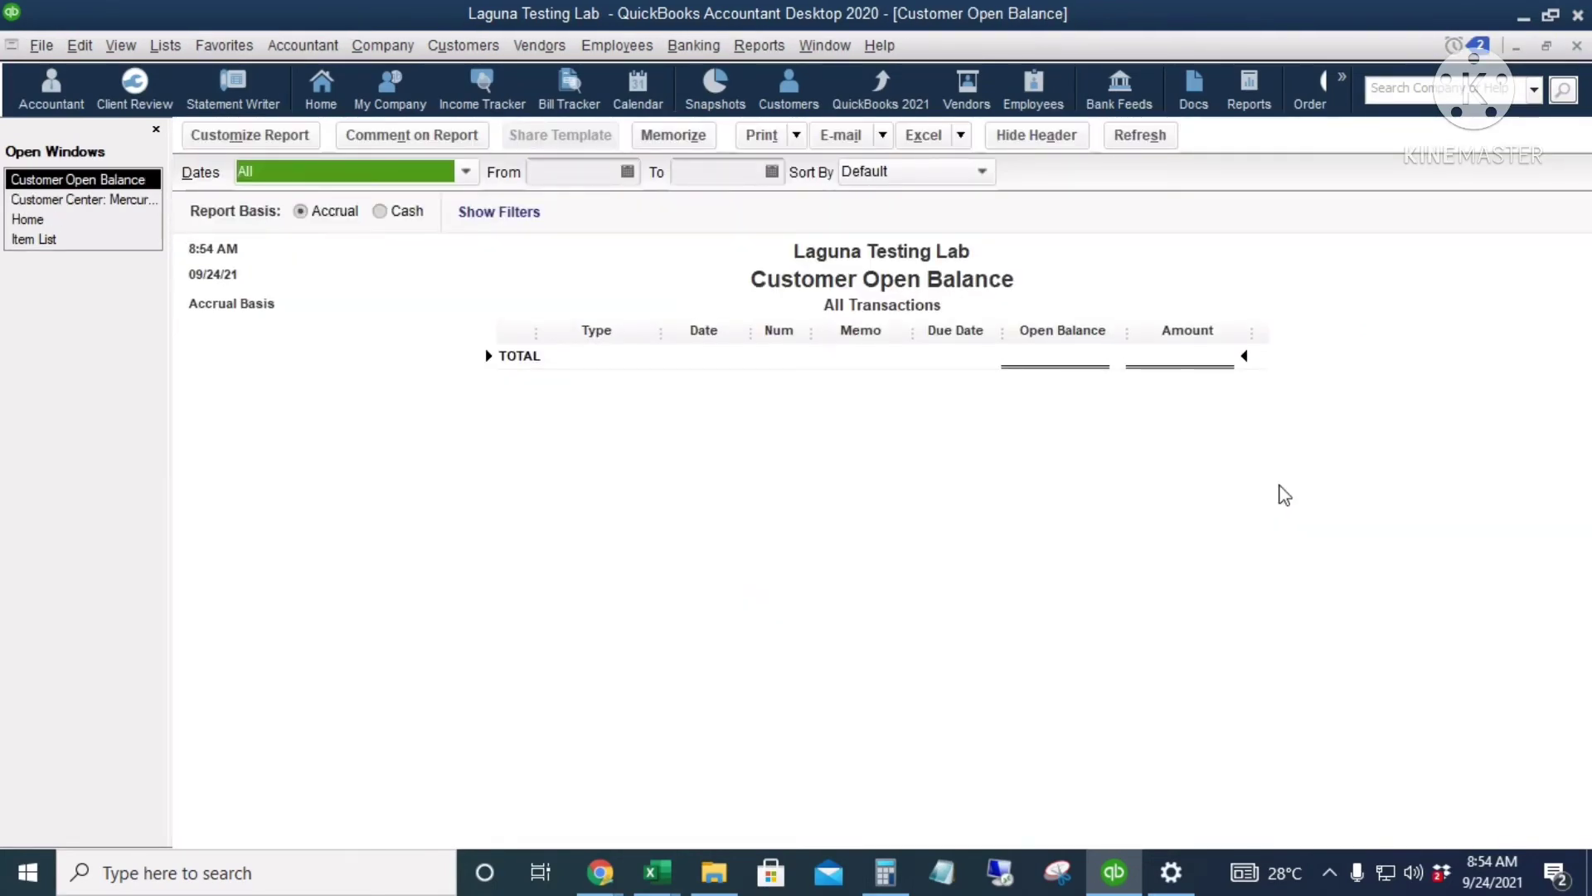
pyautogui.press('Escape')
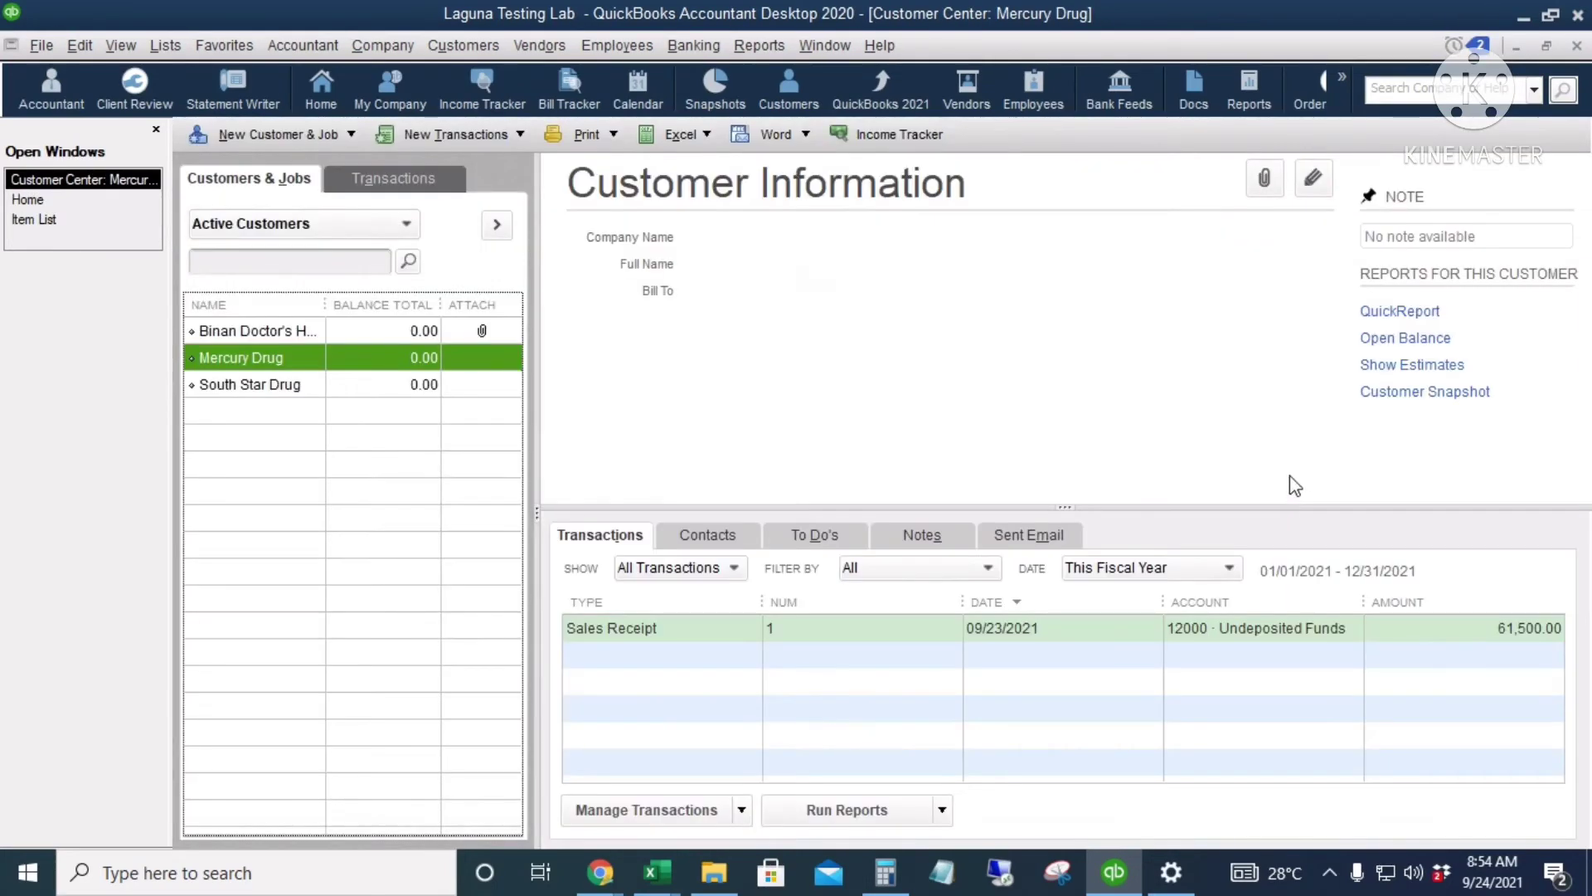
# Step: Review Mercury Drug's estimates and customer snapshot, then close the Customer Center
pyautogui.click(1413, 367)
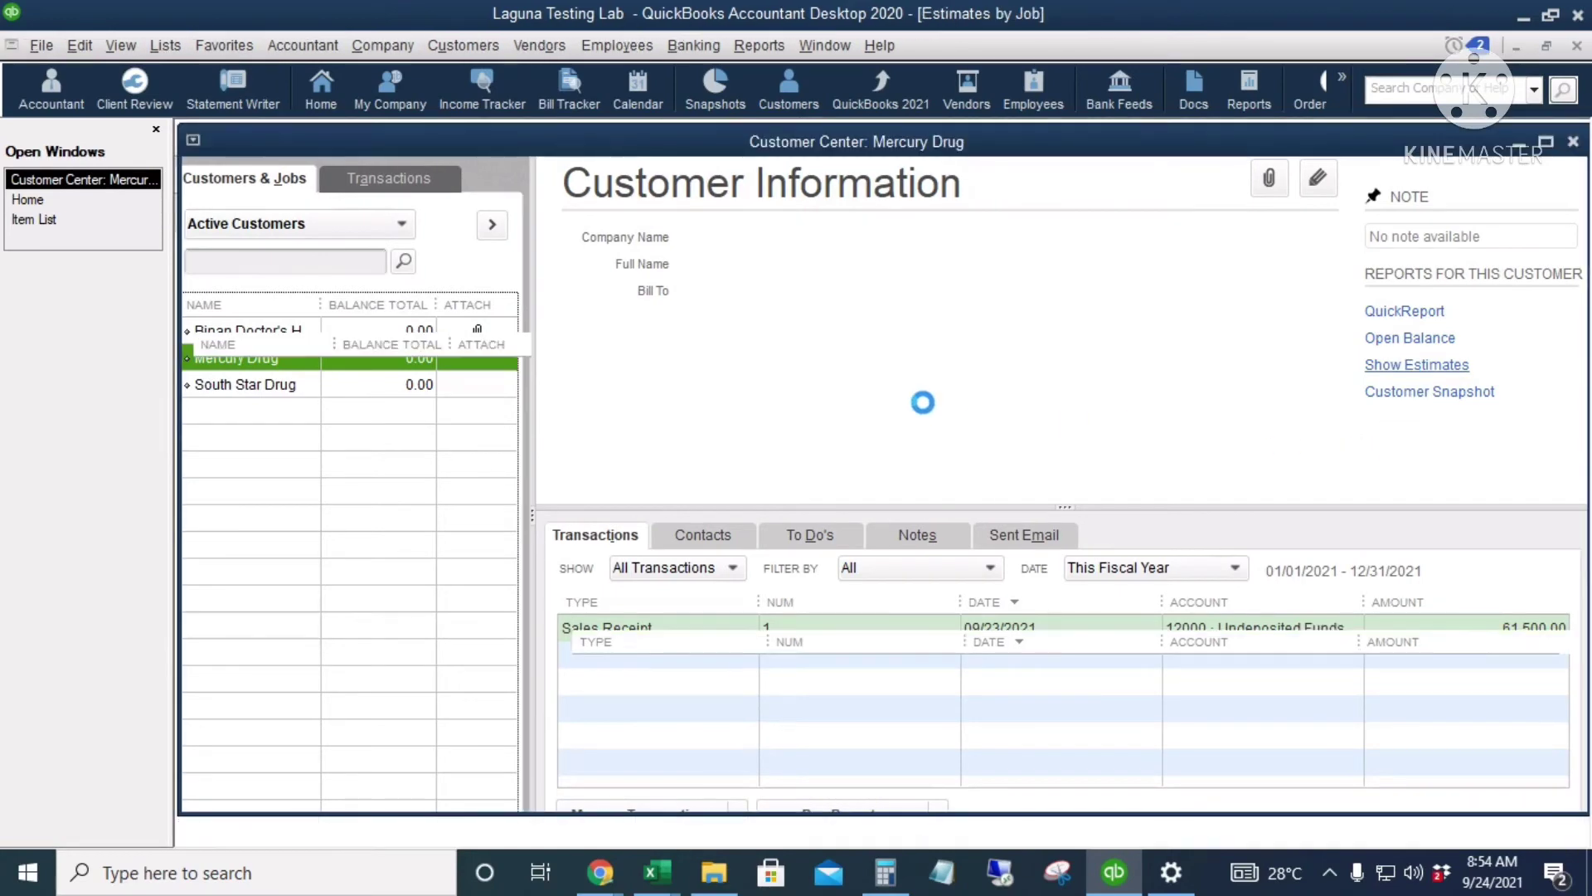
pyautogui.press('Escape')
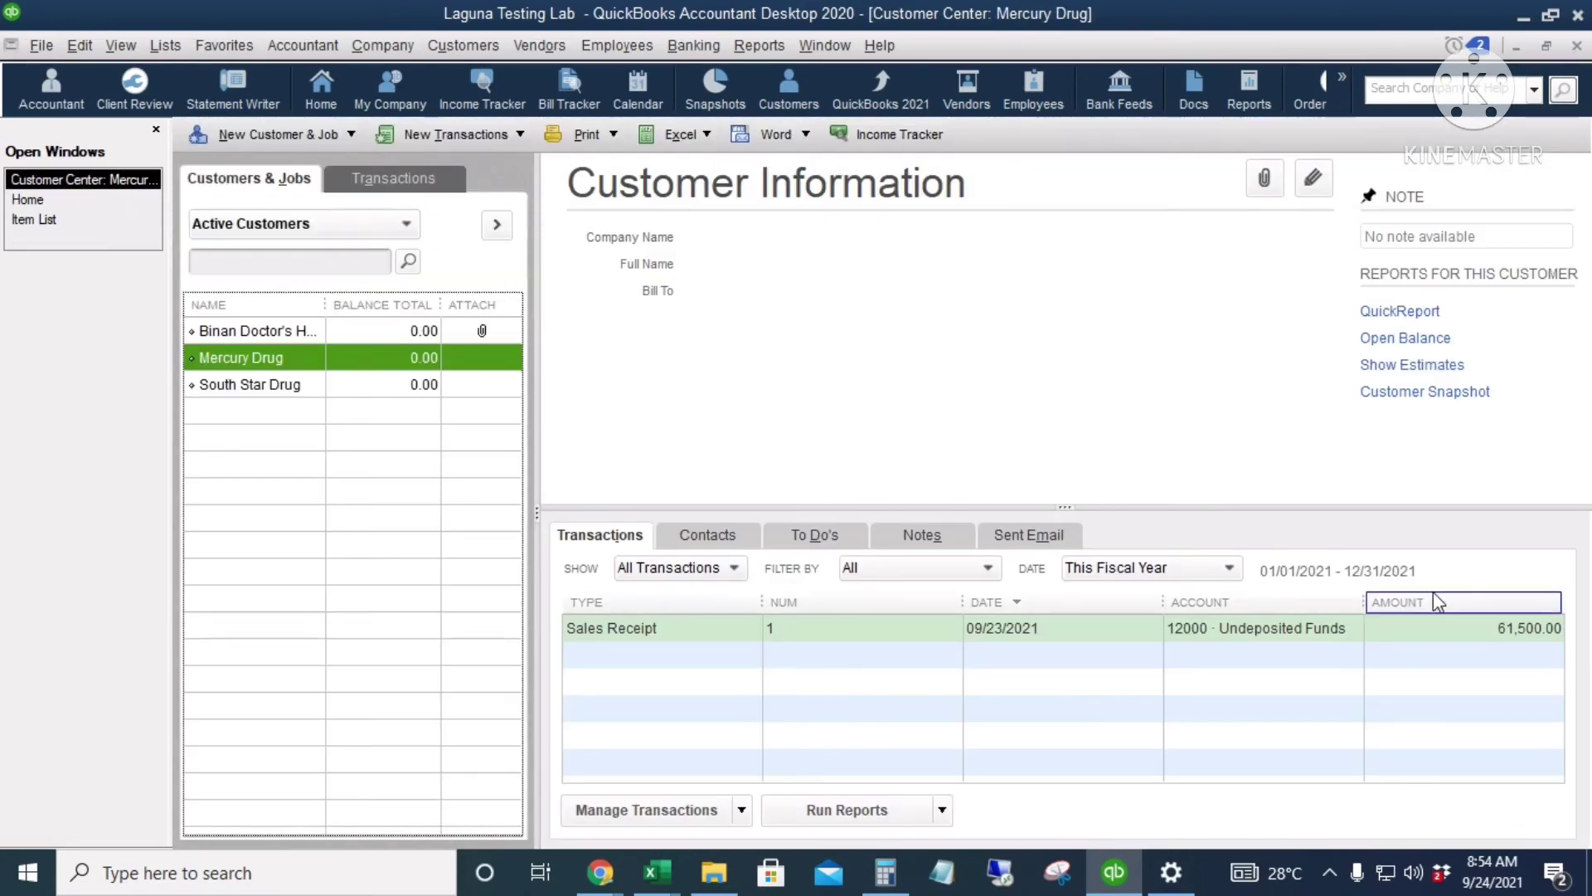
pyautogui.click(1440, 399)
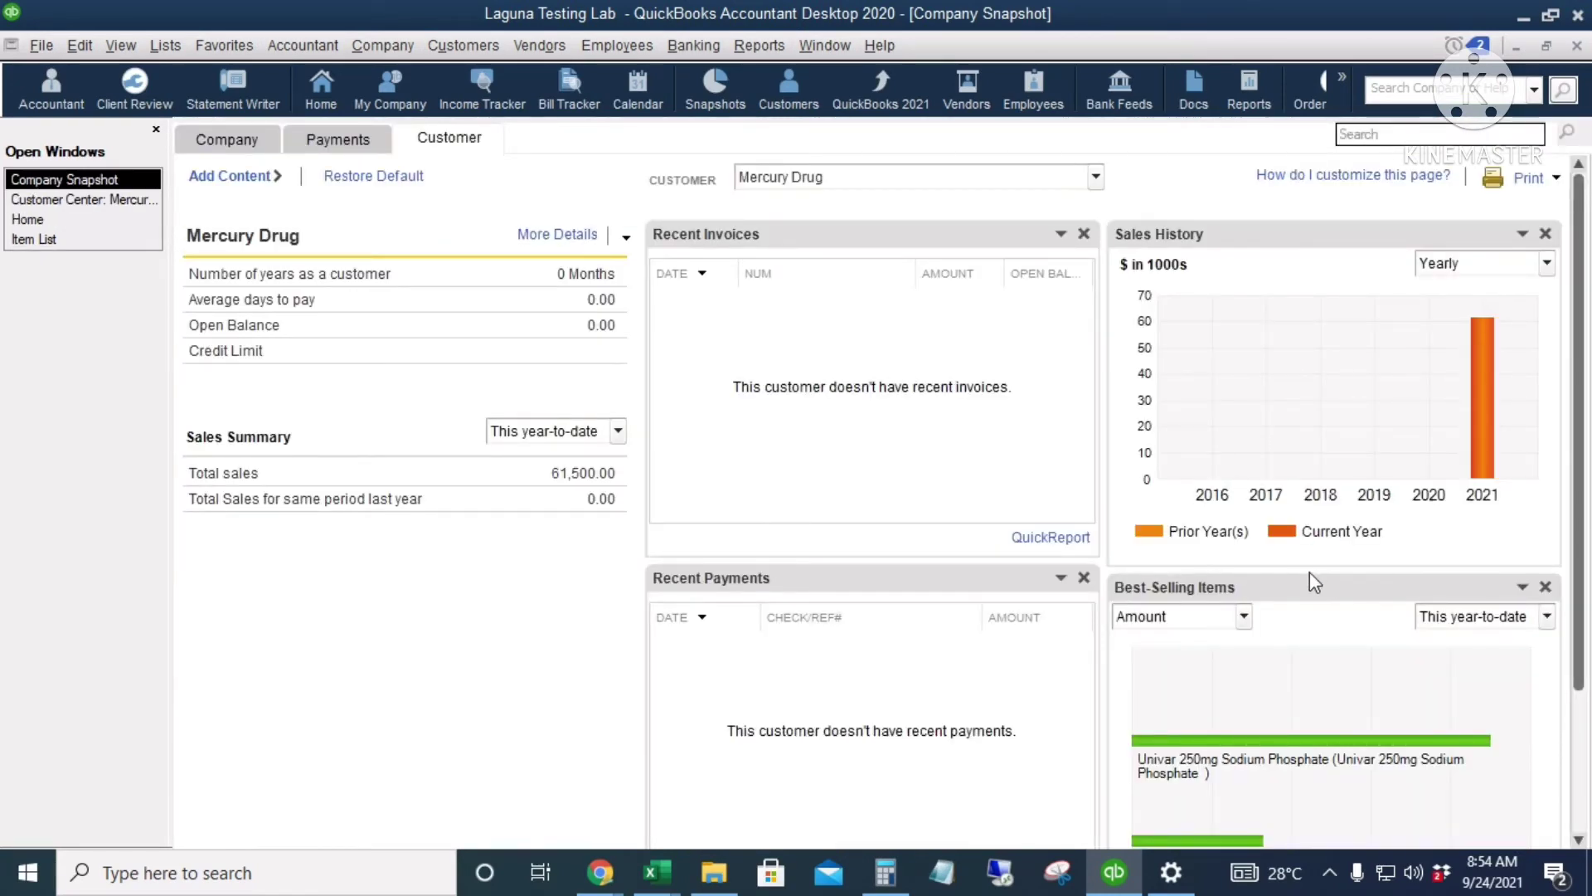
pyautogui.press('Escape')
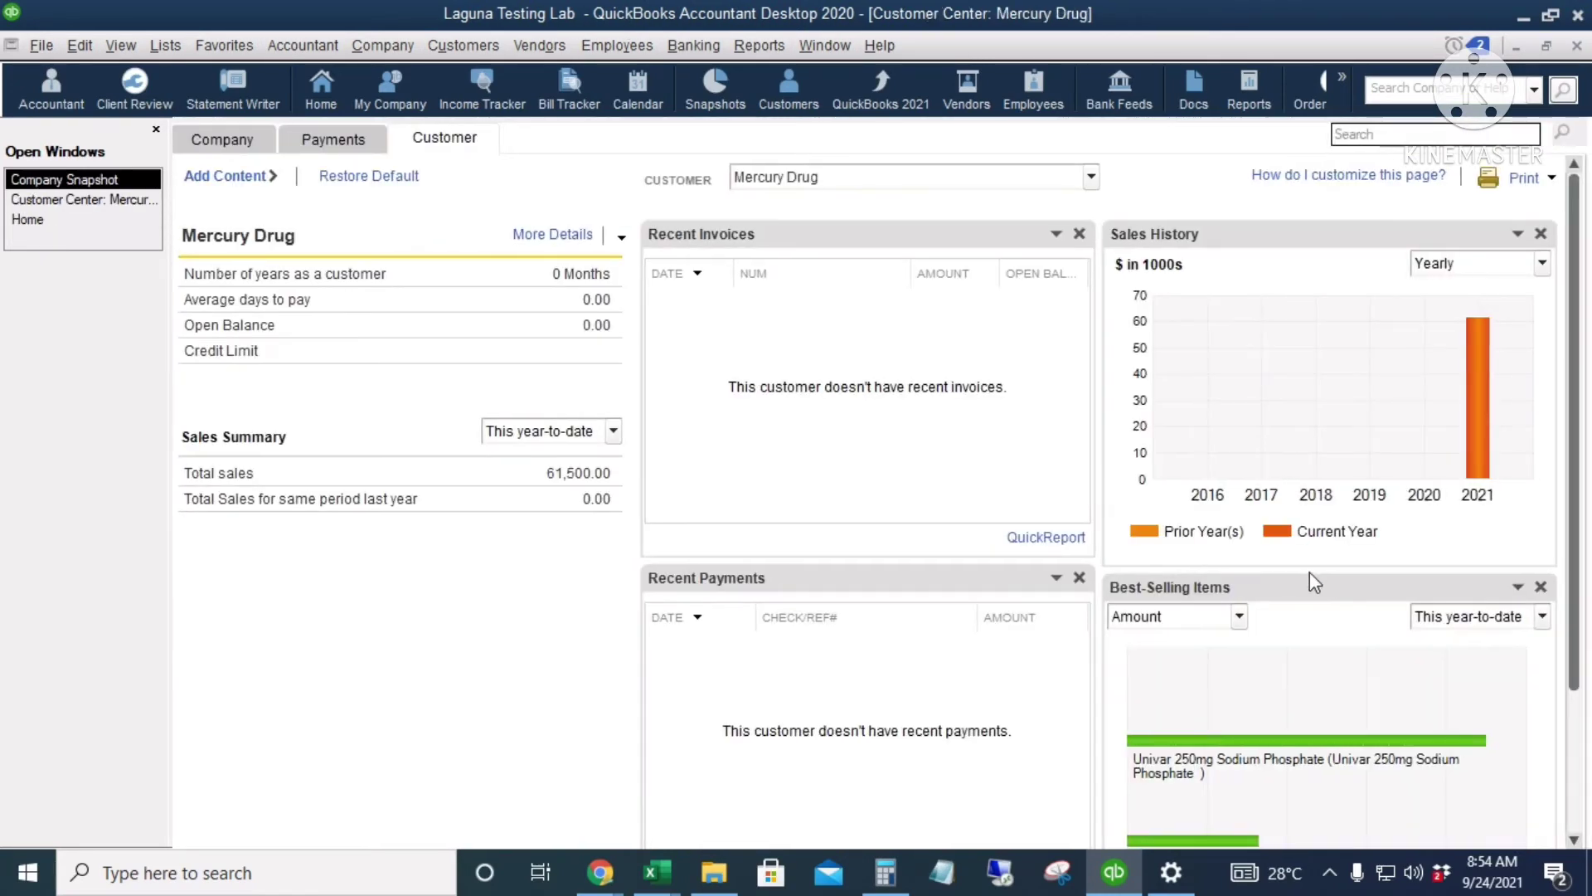
pyautogui.press('Escape')
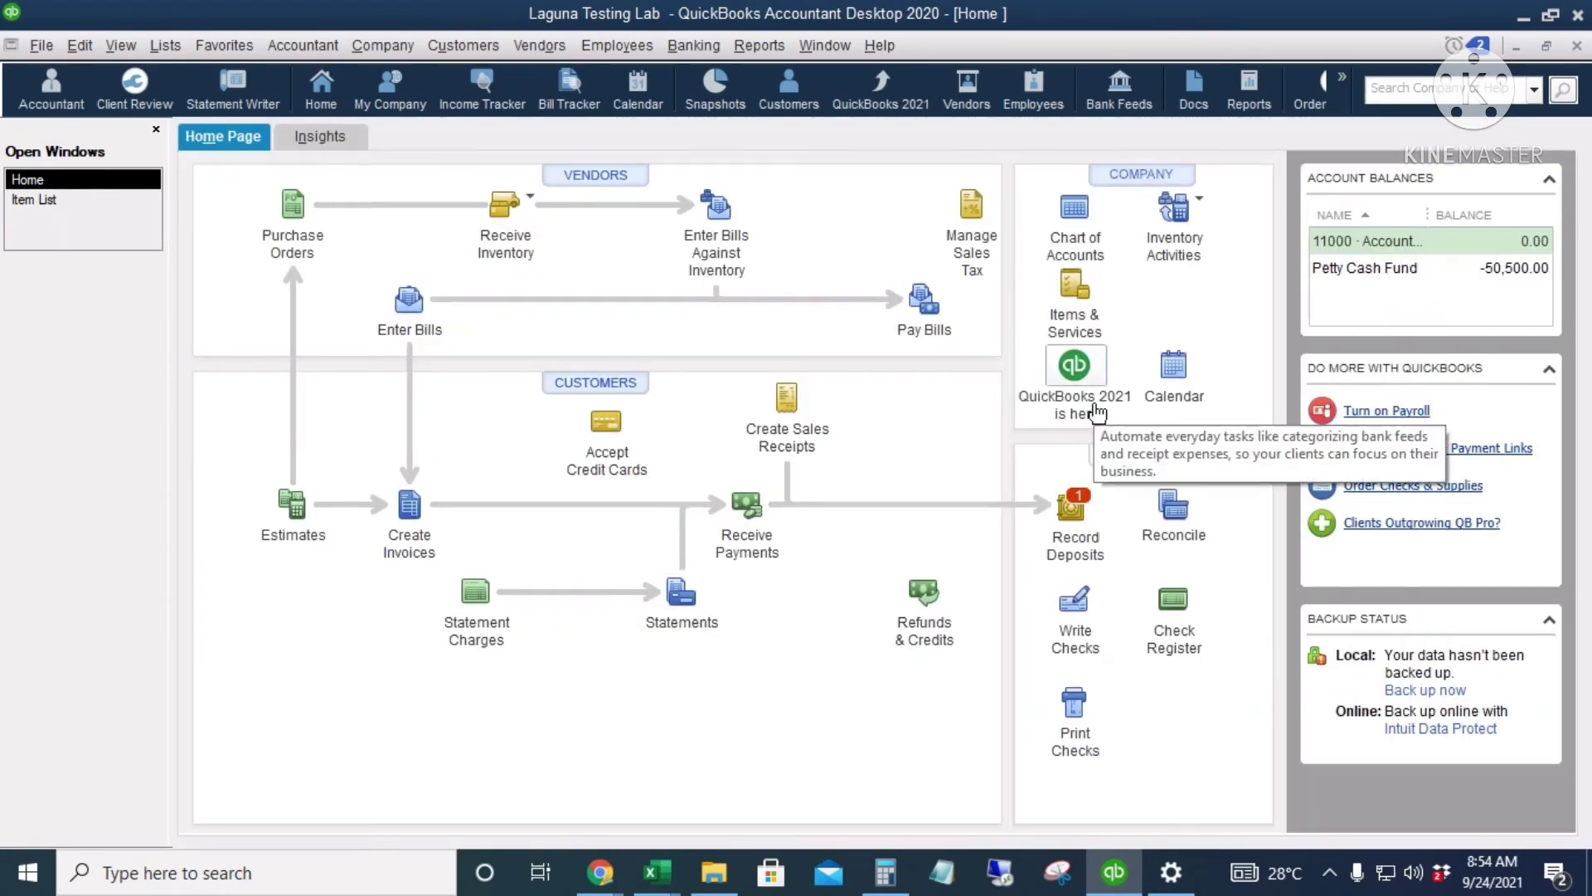
# Step: In the Vendor Center, widen the Name column and start a new vendor named Pfizer
pyautogui.click(586, 177)
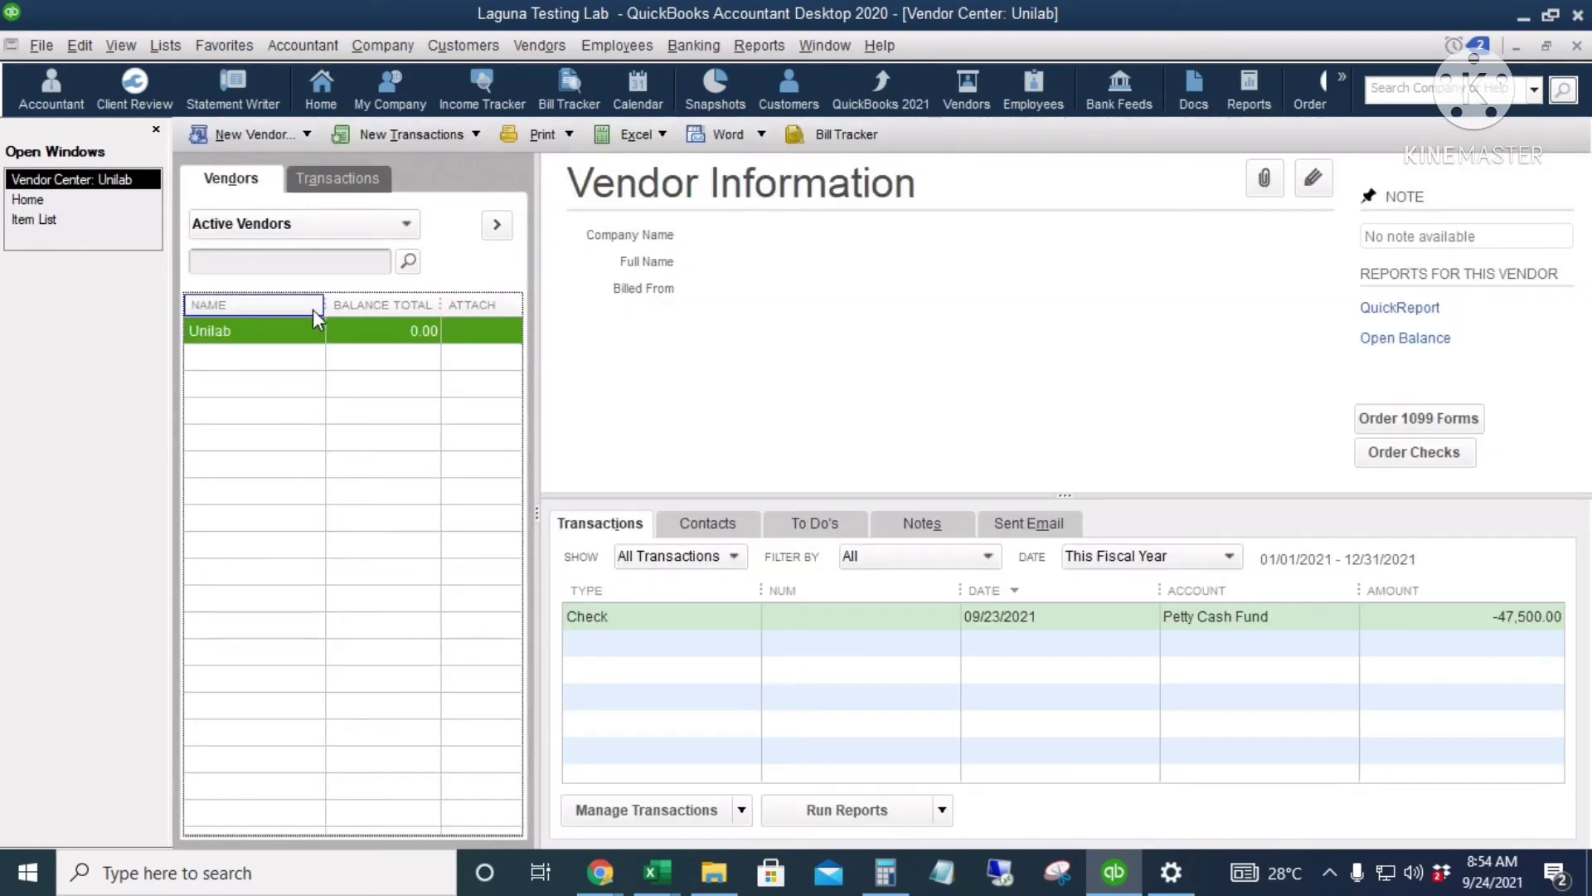
pyautogui.moveTo(319, 306); pyautogui.dragTo(337, 305)
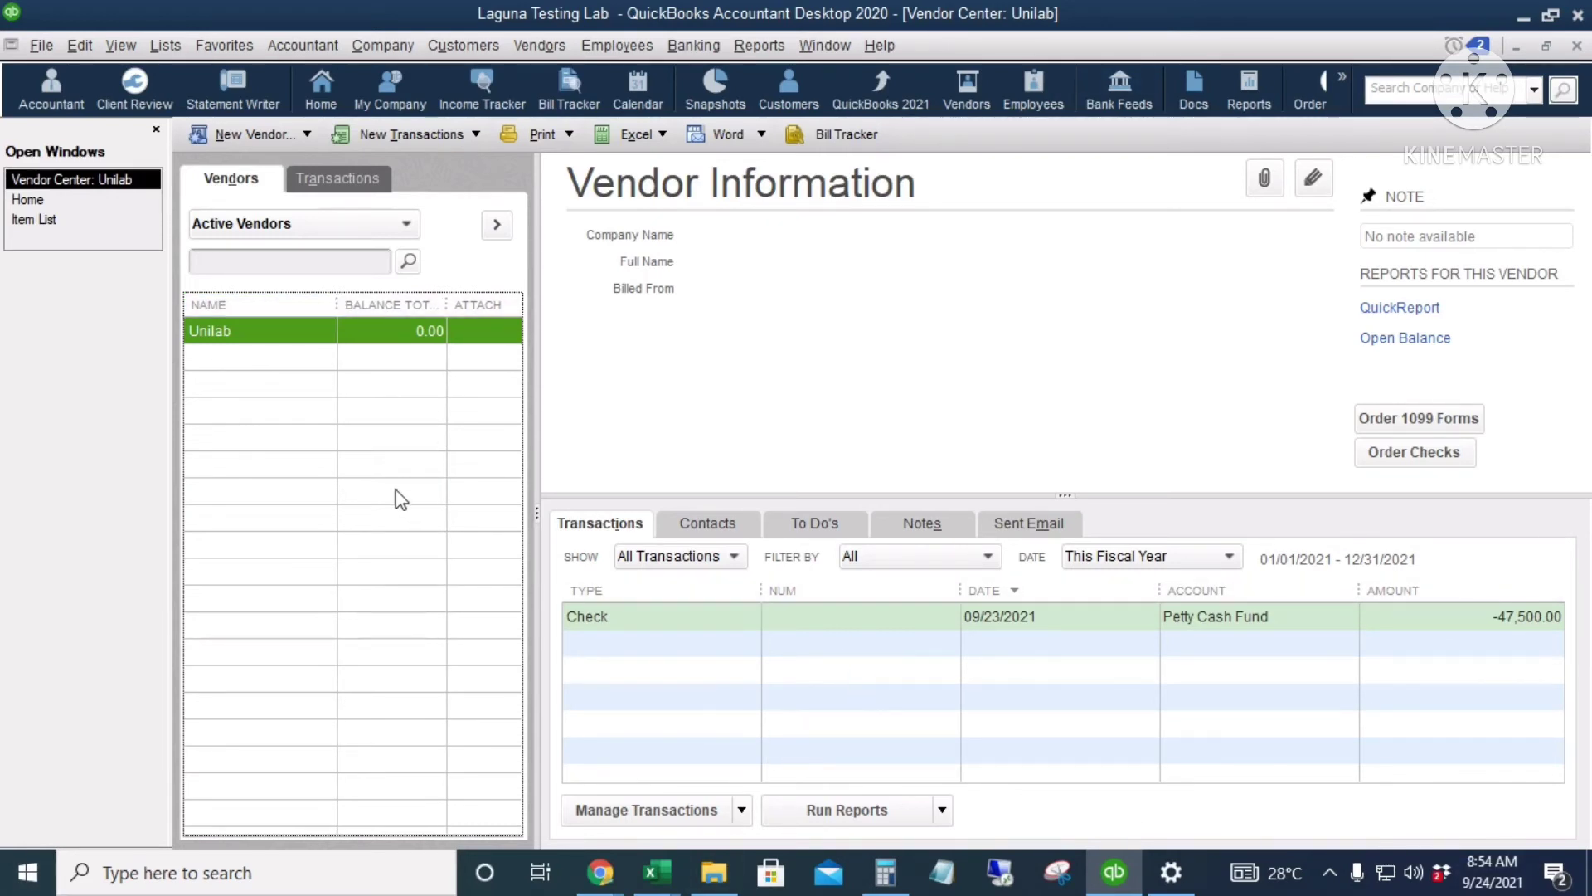
pyautogui.rightClick(371, 417)
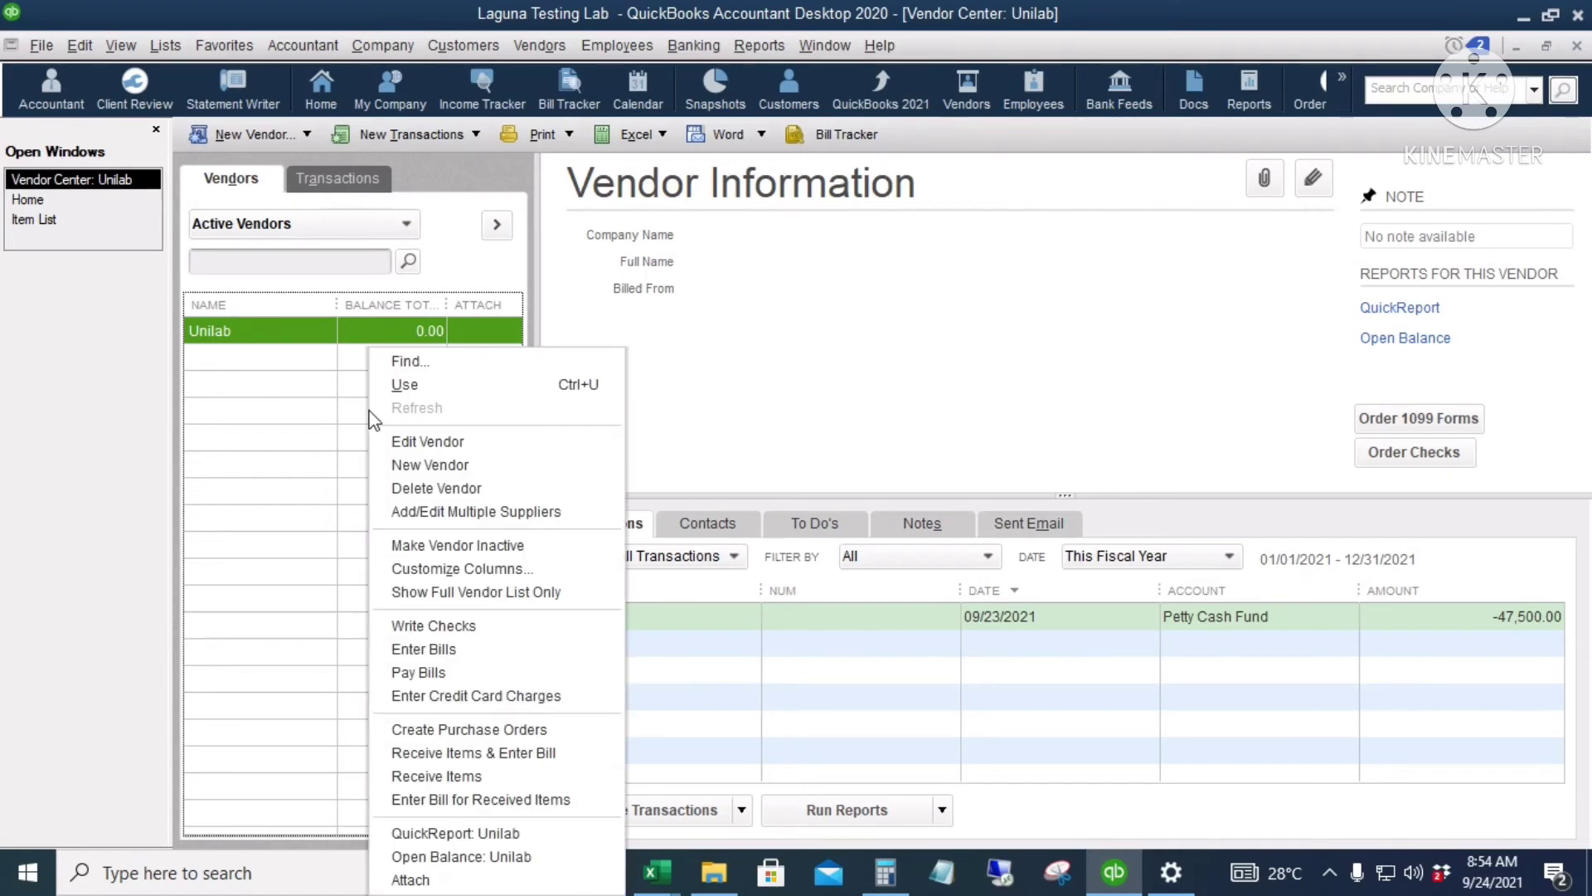
pyautogui.click(476, 467)
pyautogui.write('Pfizer')
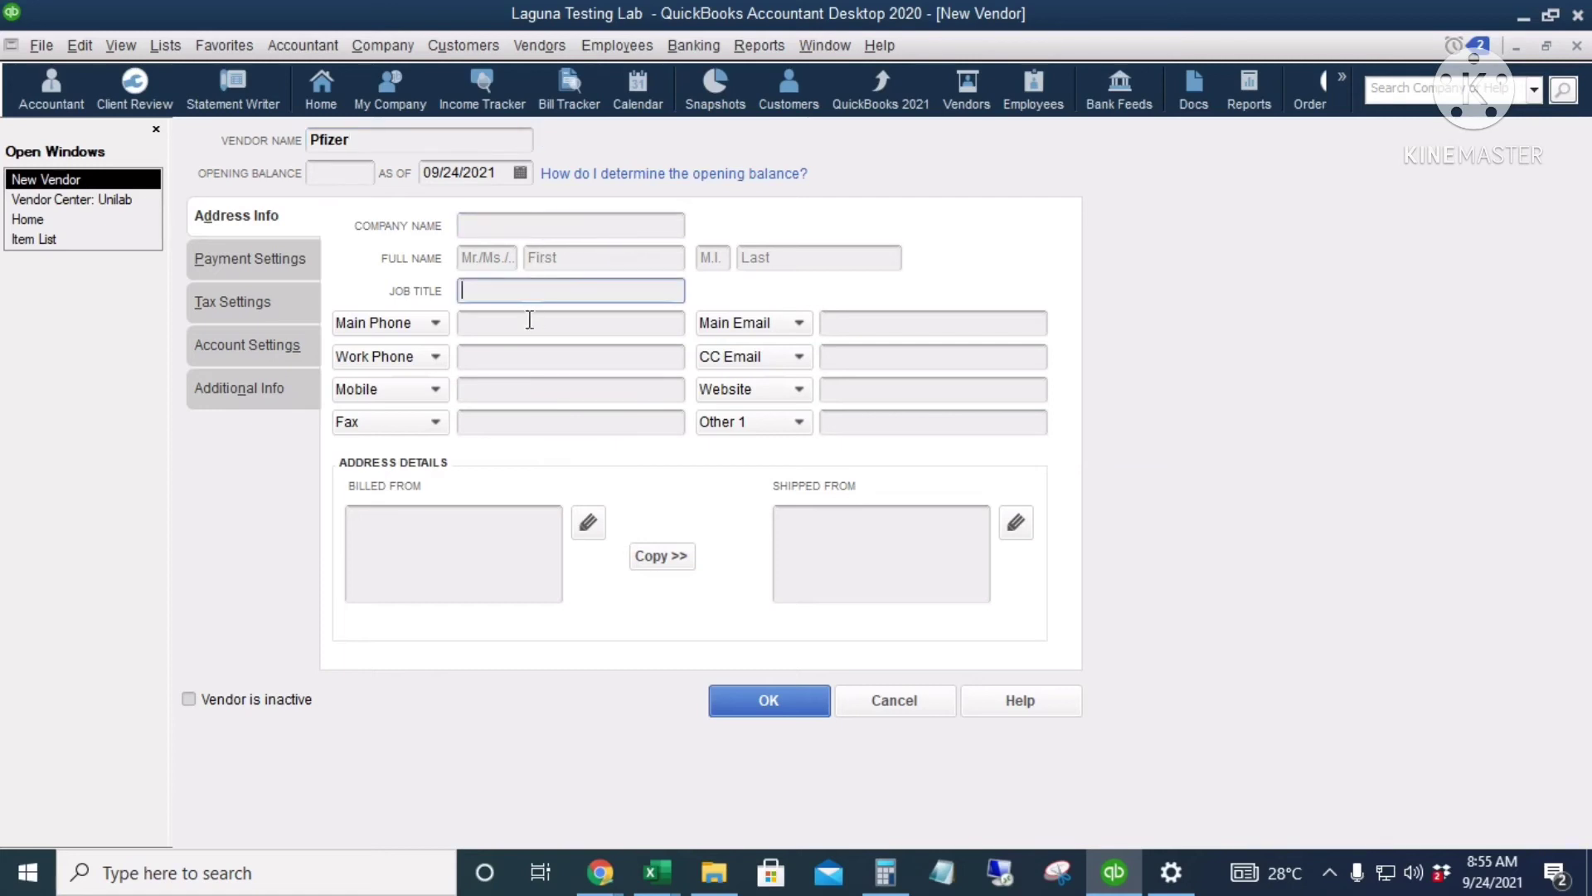
# Step: Look through the new vendor's Payment Settings fields, including credit limit and print name on check
pyautogui.click(541, 383)
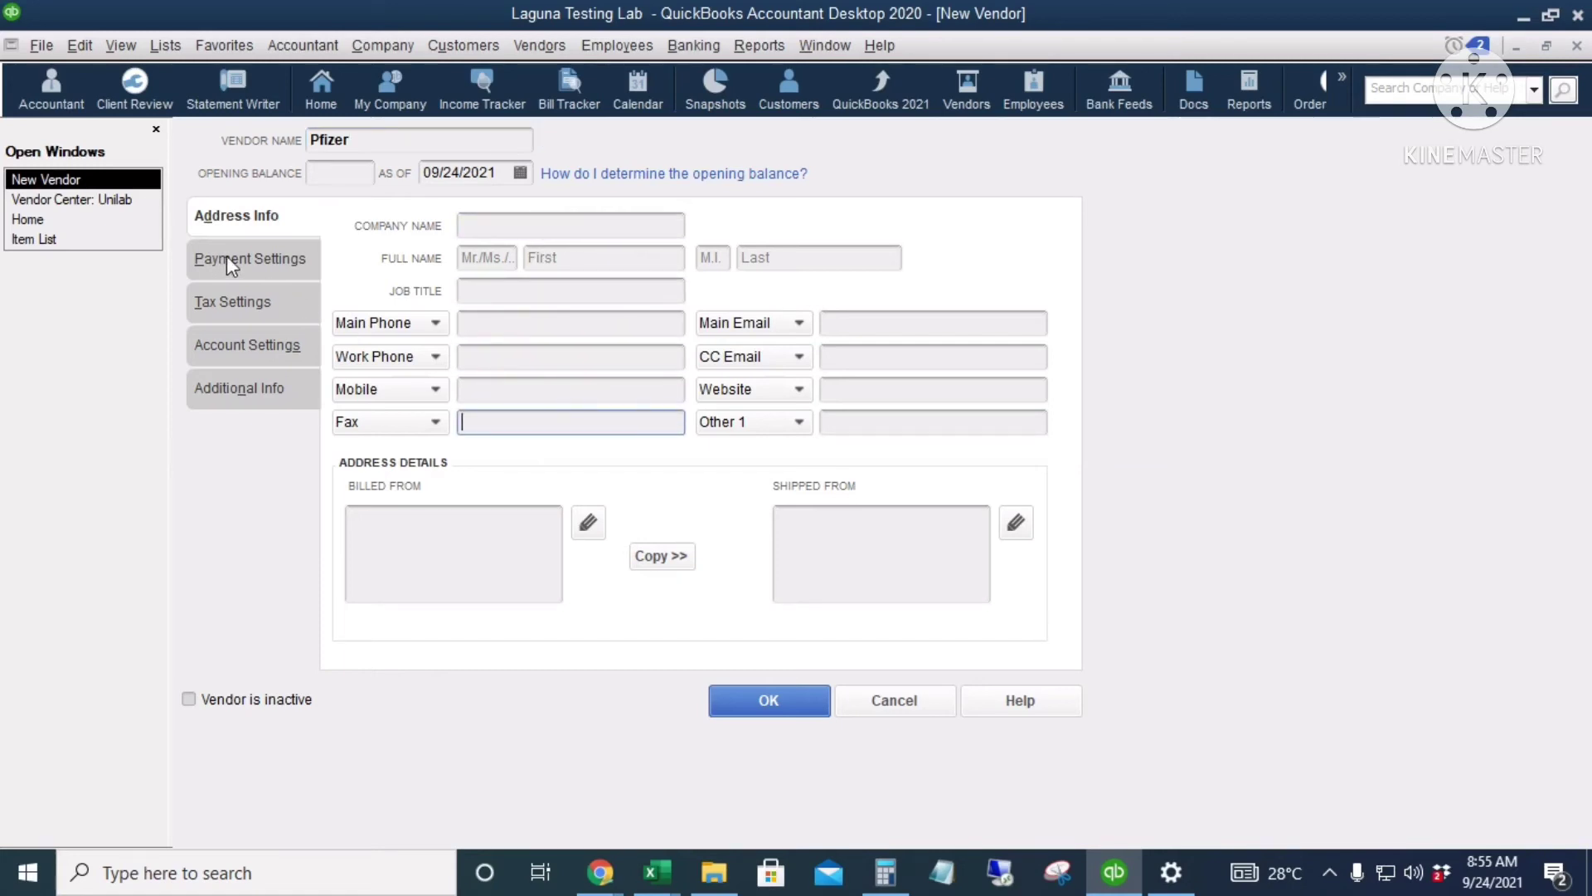
pyautogui.click(240, 267)
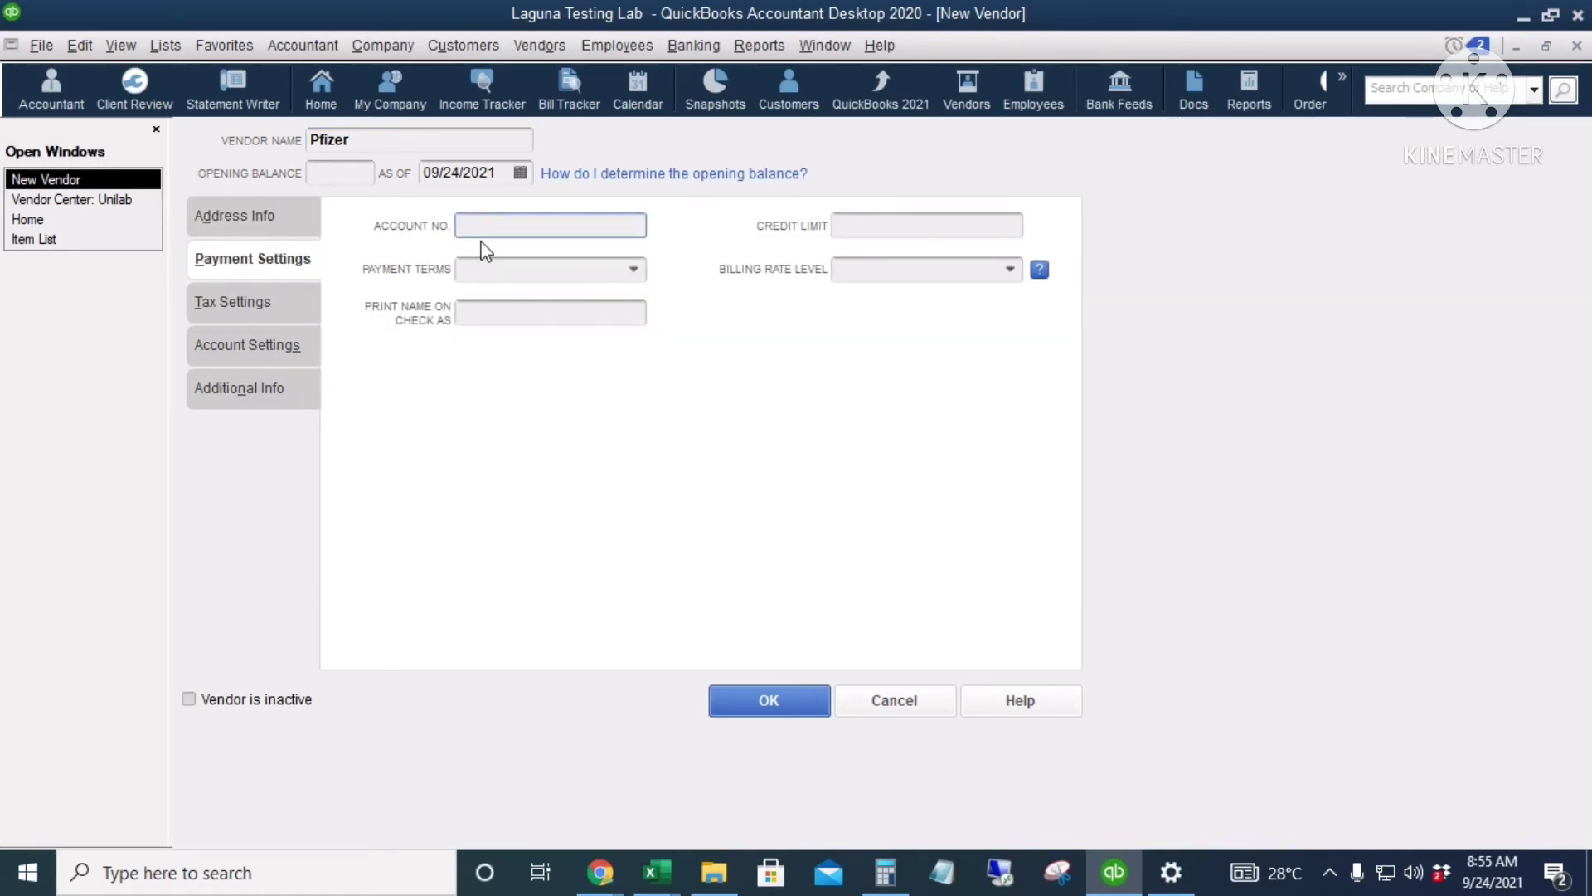
pyautogui.click(904, 221)
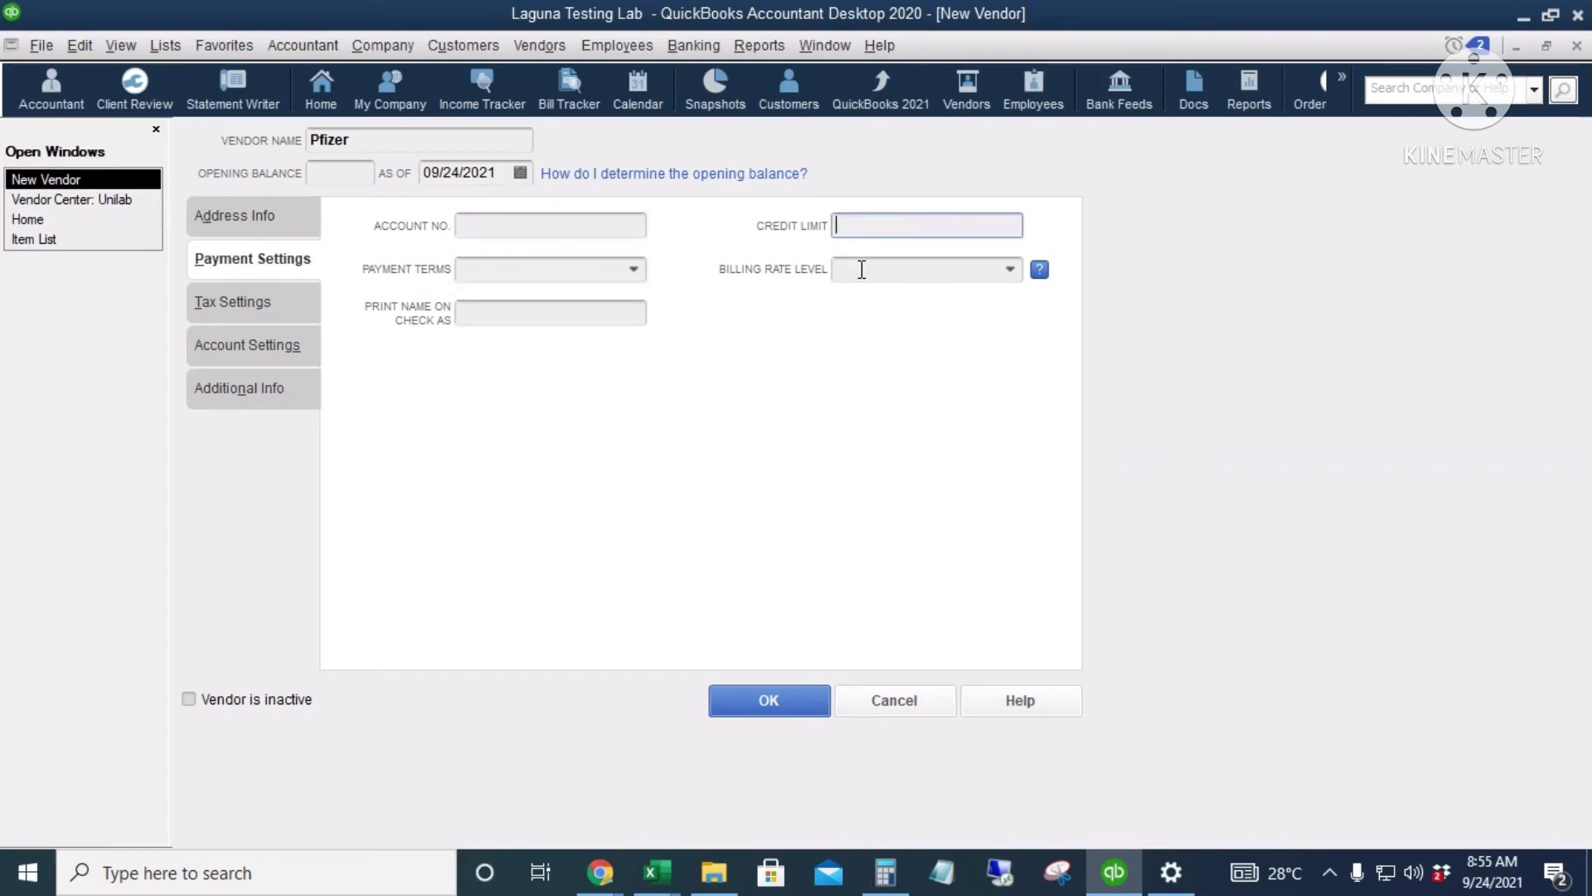
pyautogui.click(523, 315)
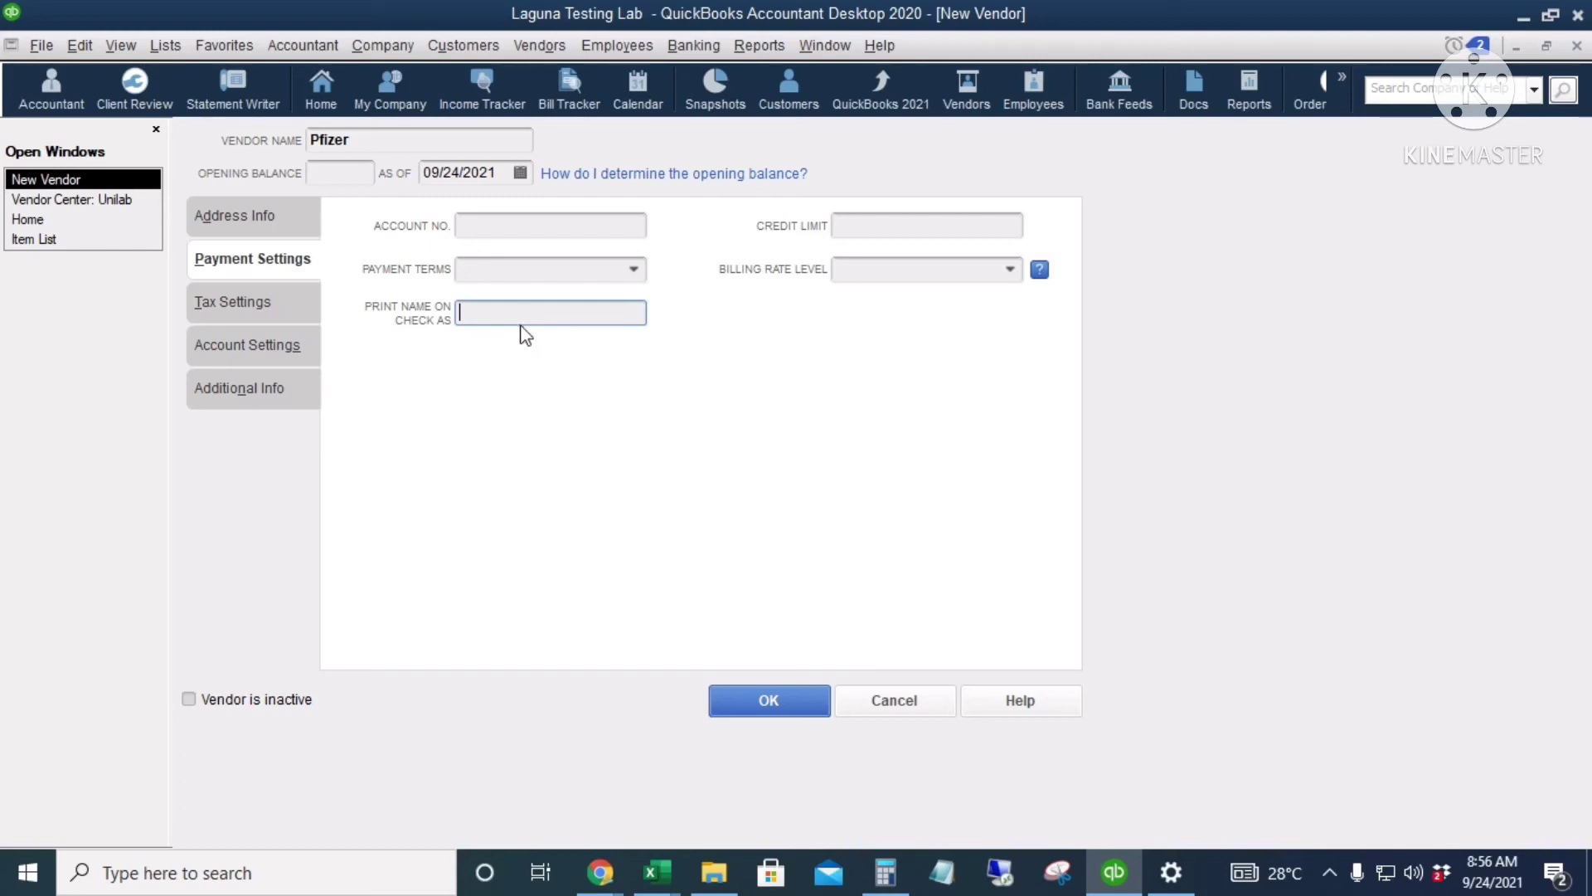
# Step: Set Print Name on Check As to Pfizer Corporation, then review the Tax and Account Settings
pyautogui.click(352, 141)
pyautogui.doubleClick(352, 141)
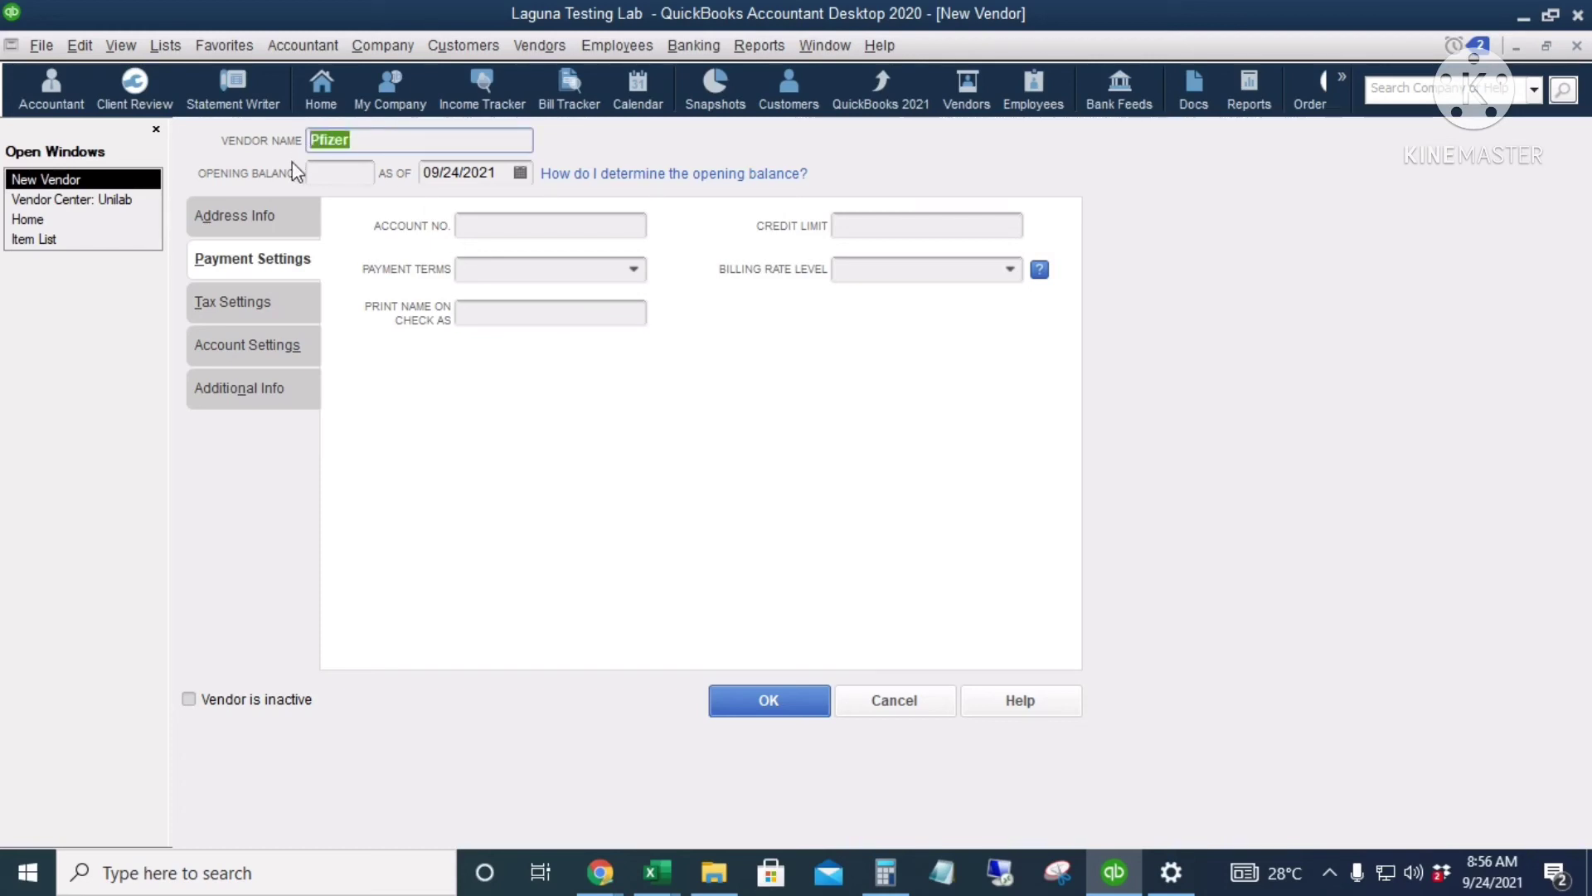
pyautogui.press('Home')
pyautogui.click(488, 314)
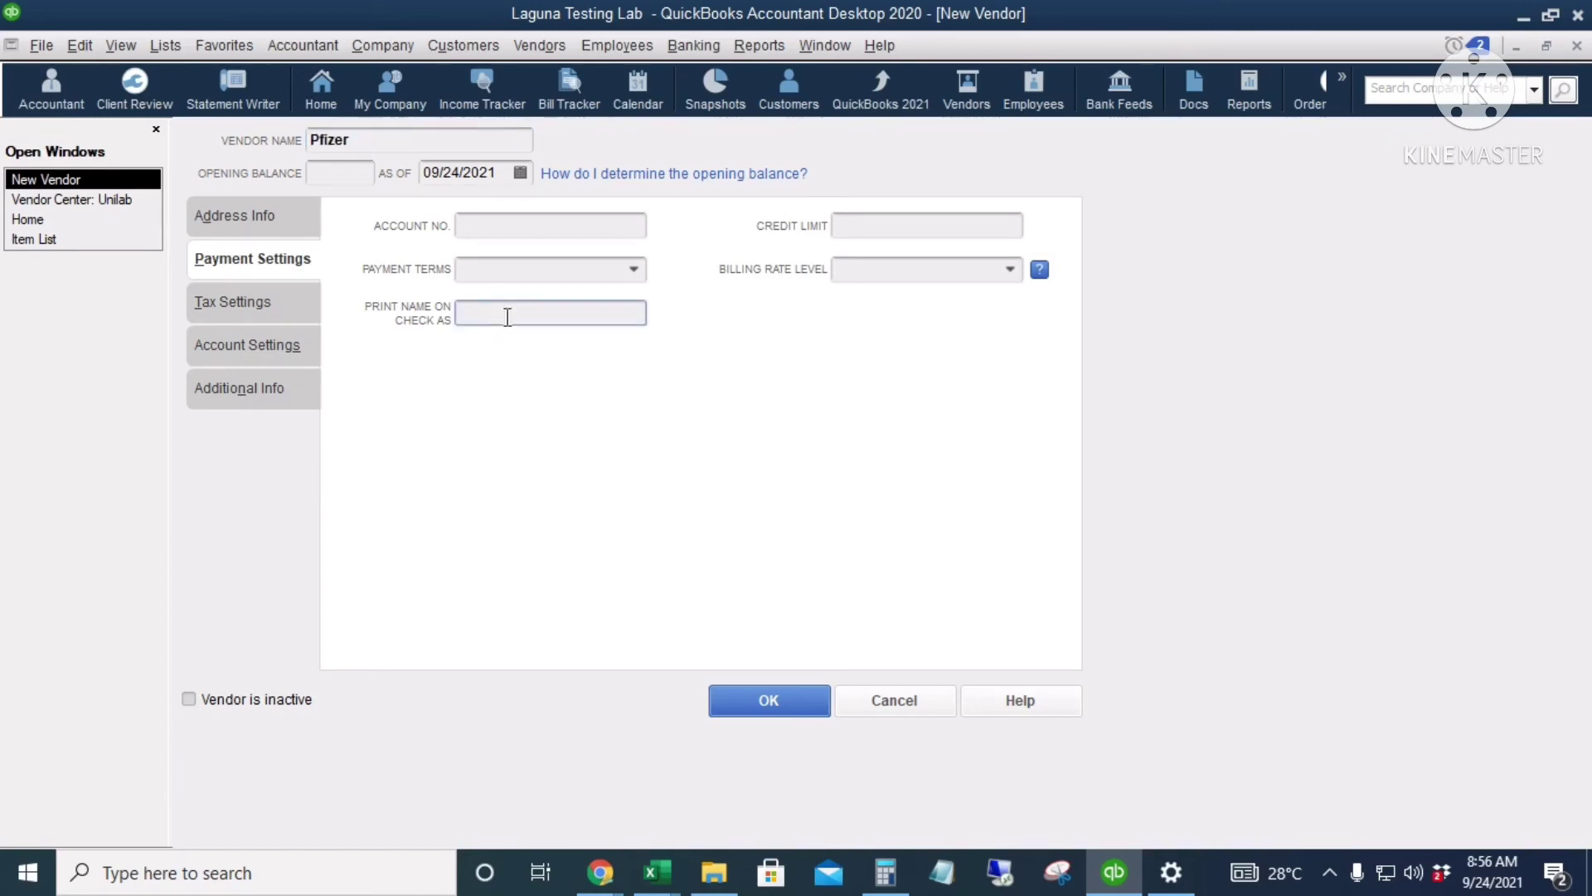
pyautogui.write('Pfizer Cir')
pyautogui.write('orporation')
pyautogui.hotkey('shift', 'Home')
pyautogui.click(243, 307)
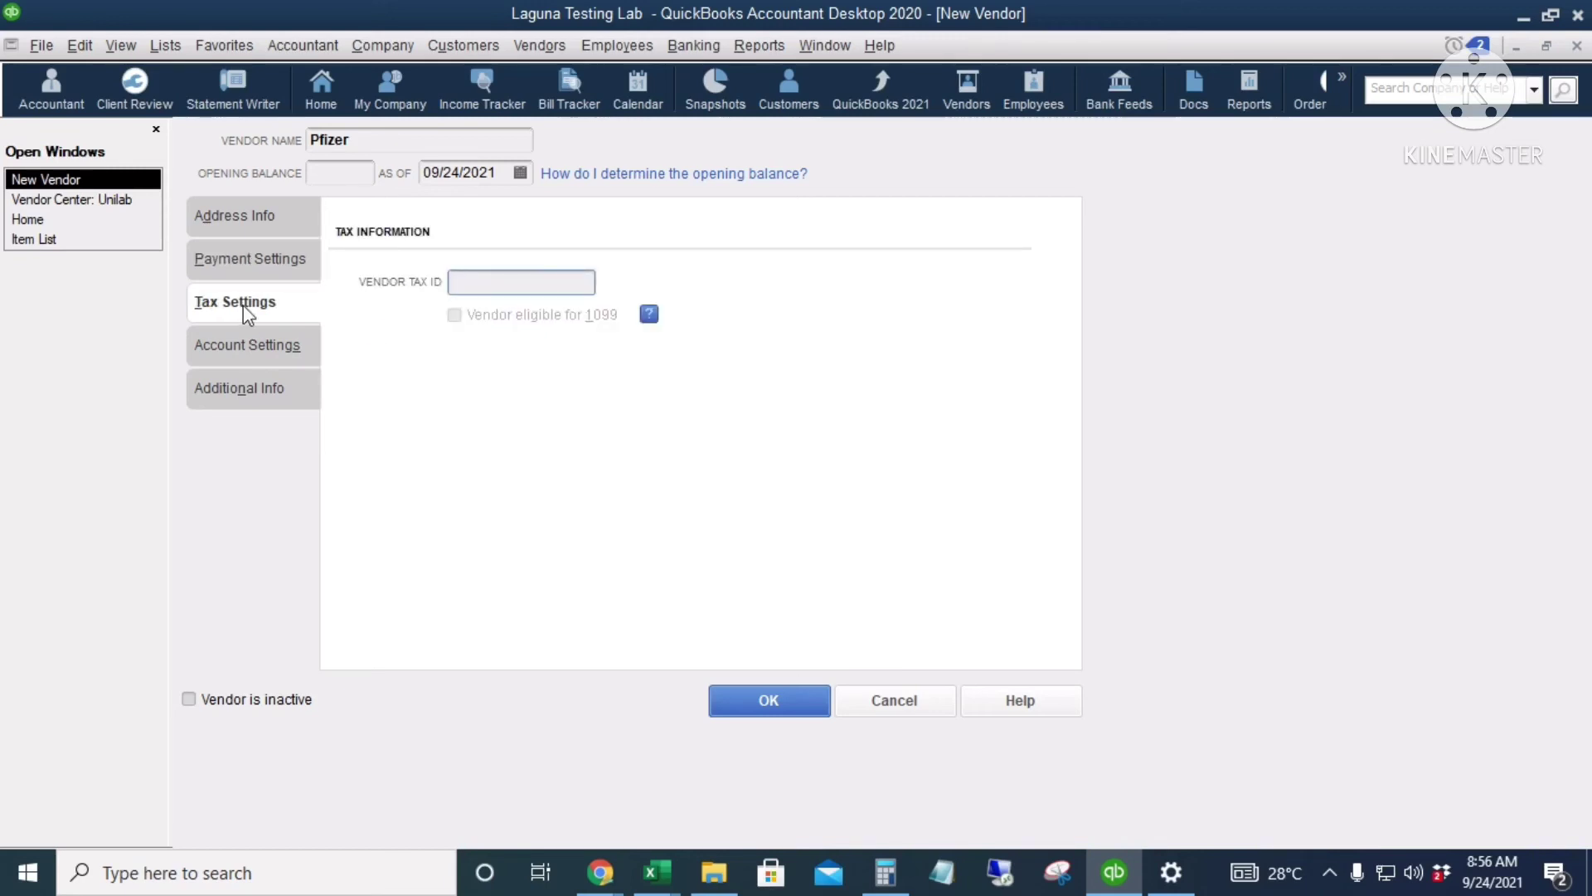
pyautogui.click(212, 353)
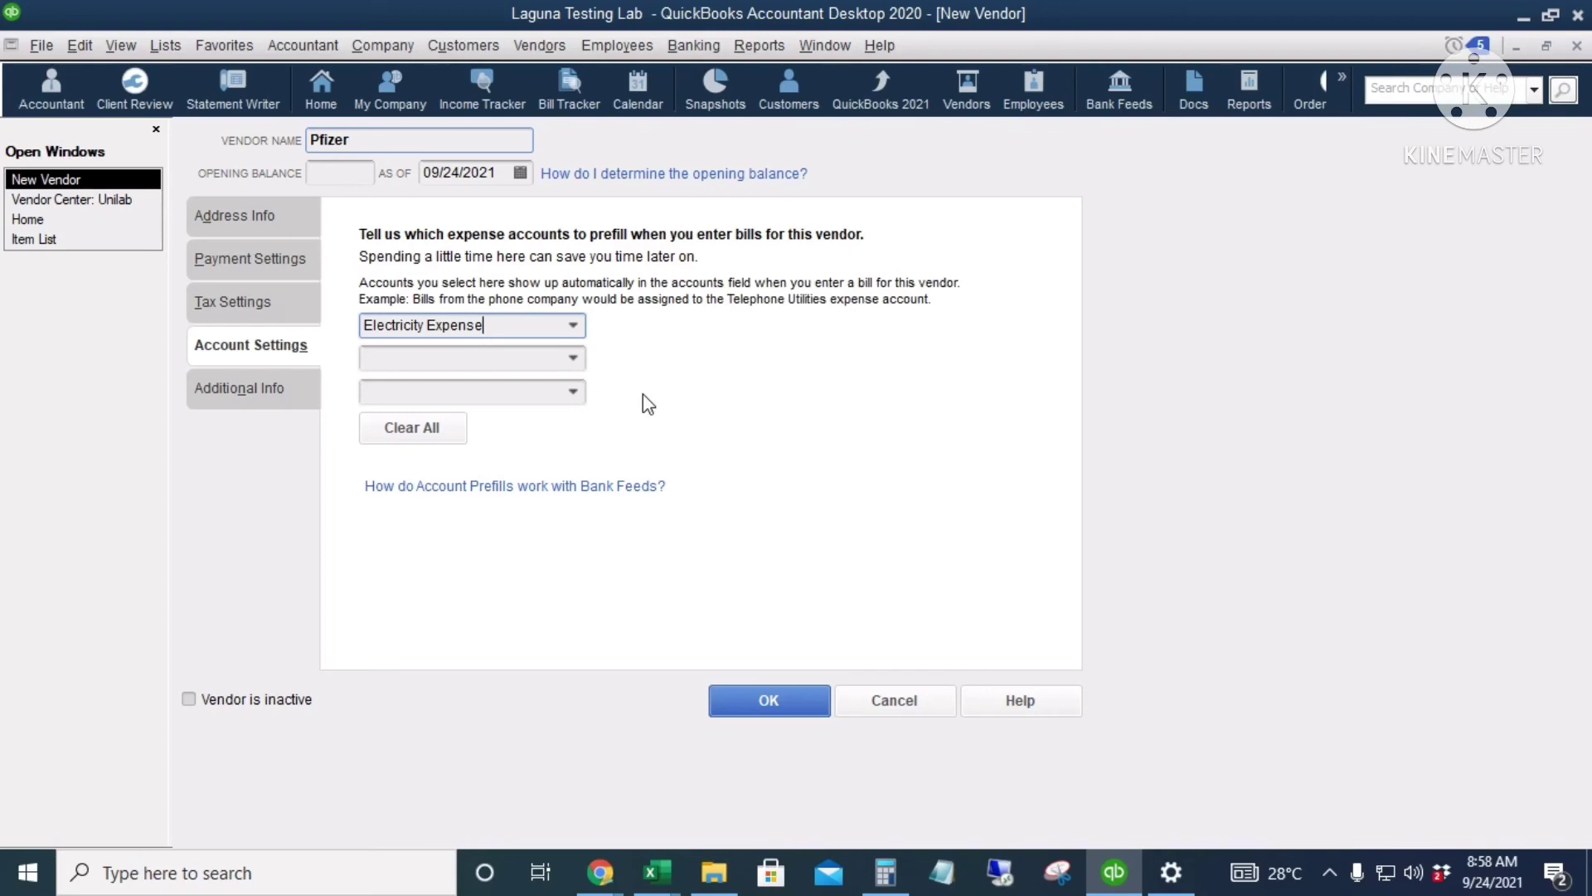
# Step: Remove the Electricity Expense prefill, check vendor types without defining custom fields, and save Pfizer
pyautogui.click(512, 328)
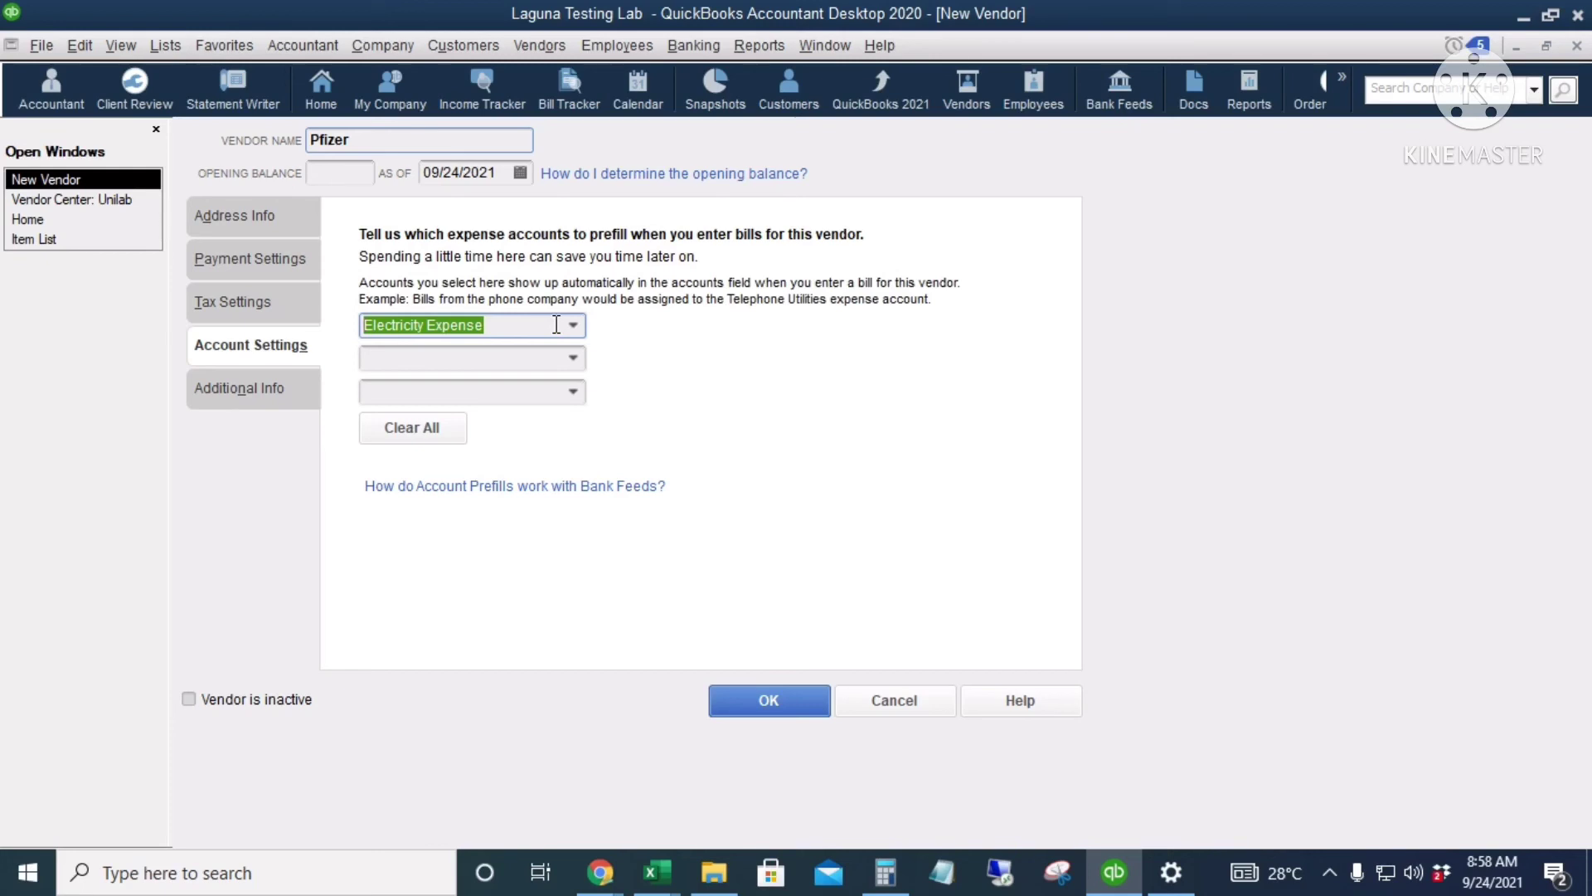
pyautogui.press('Delete')
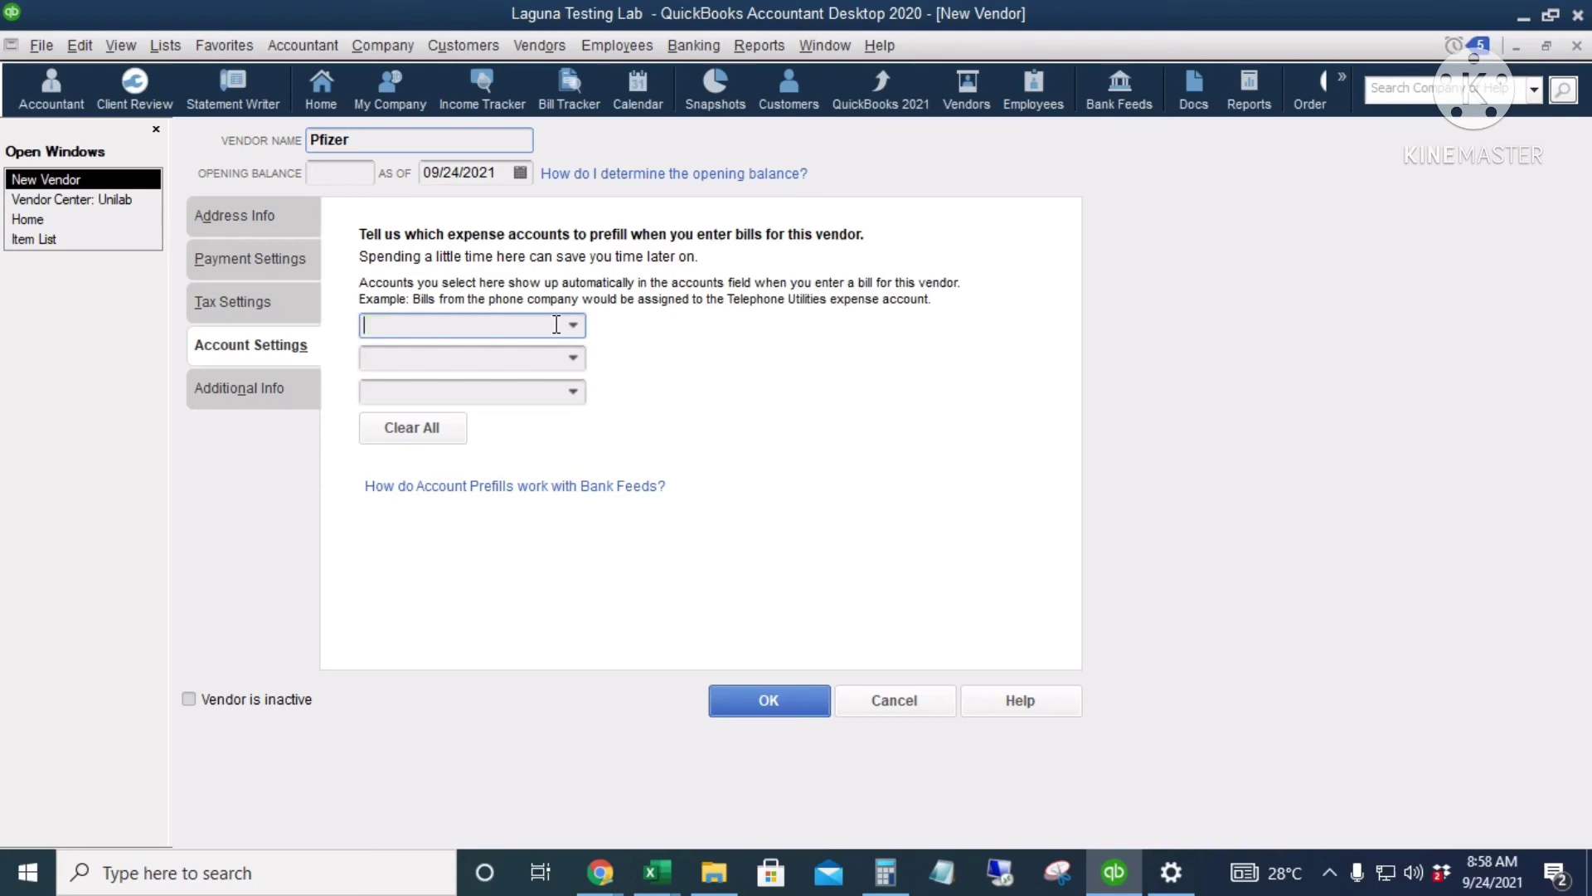
pyautogui.click(275, 390)
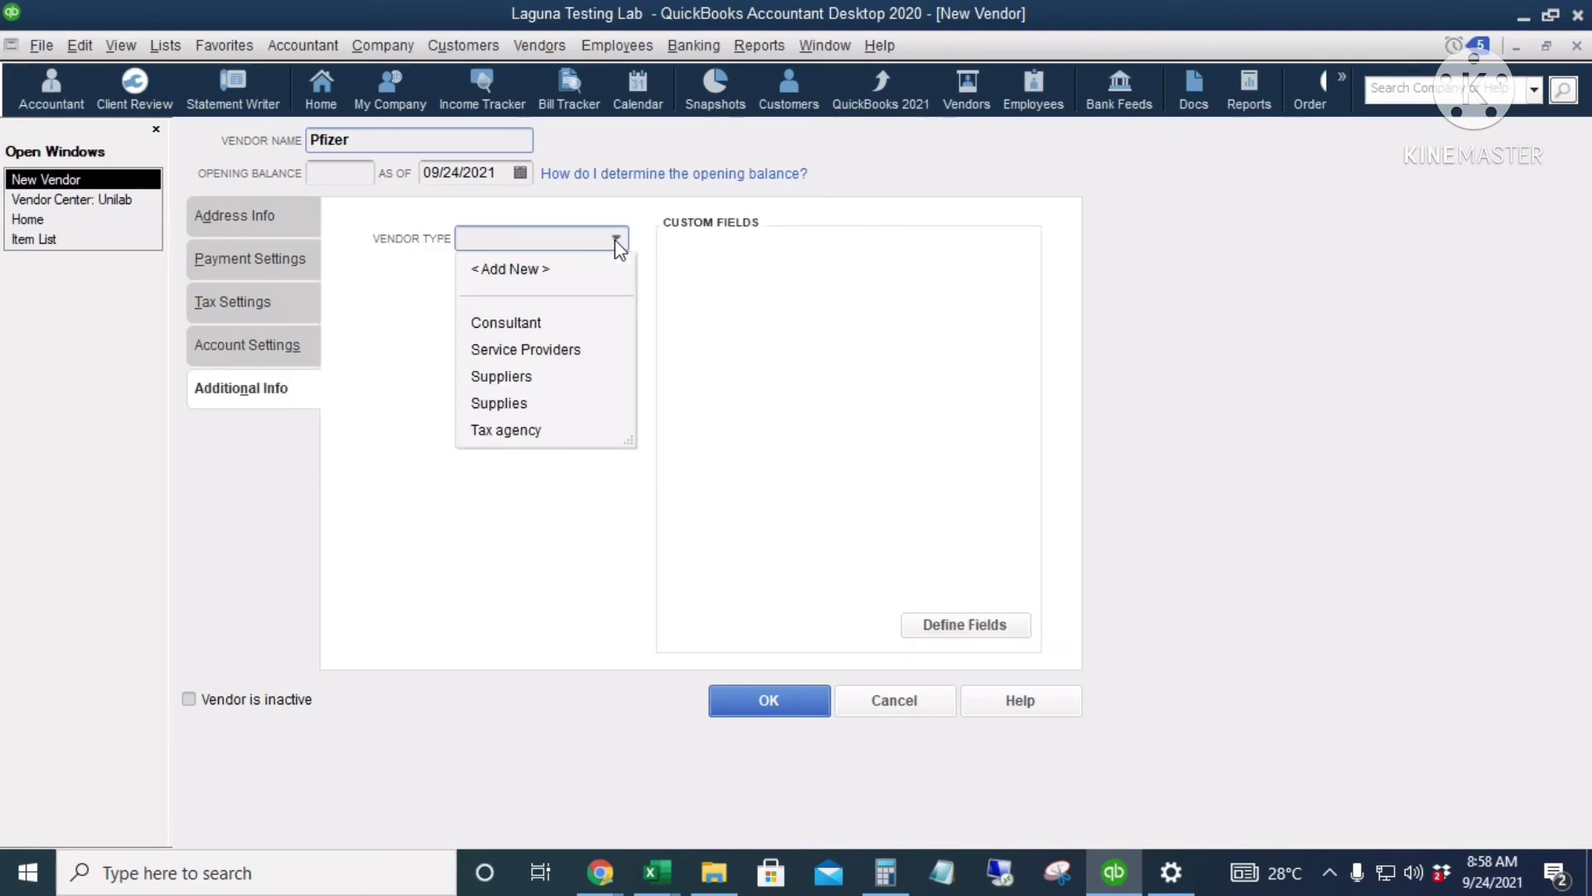
pyautogui.click(915, 383)
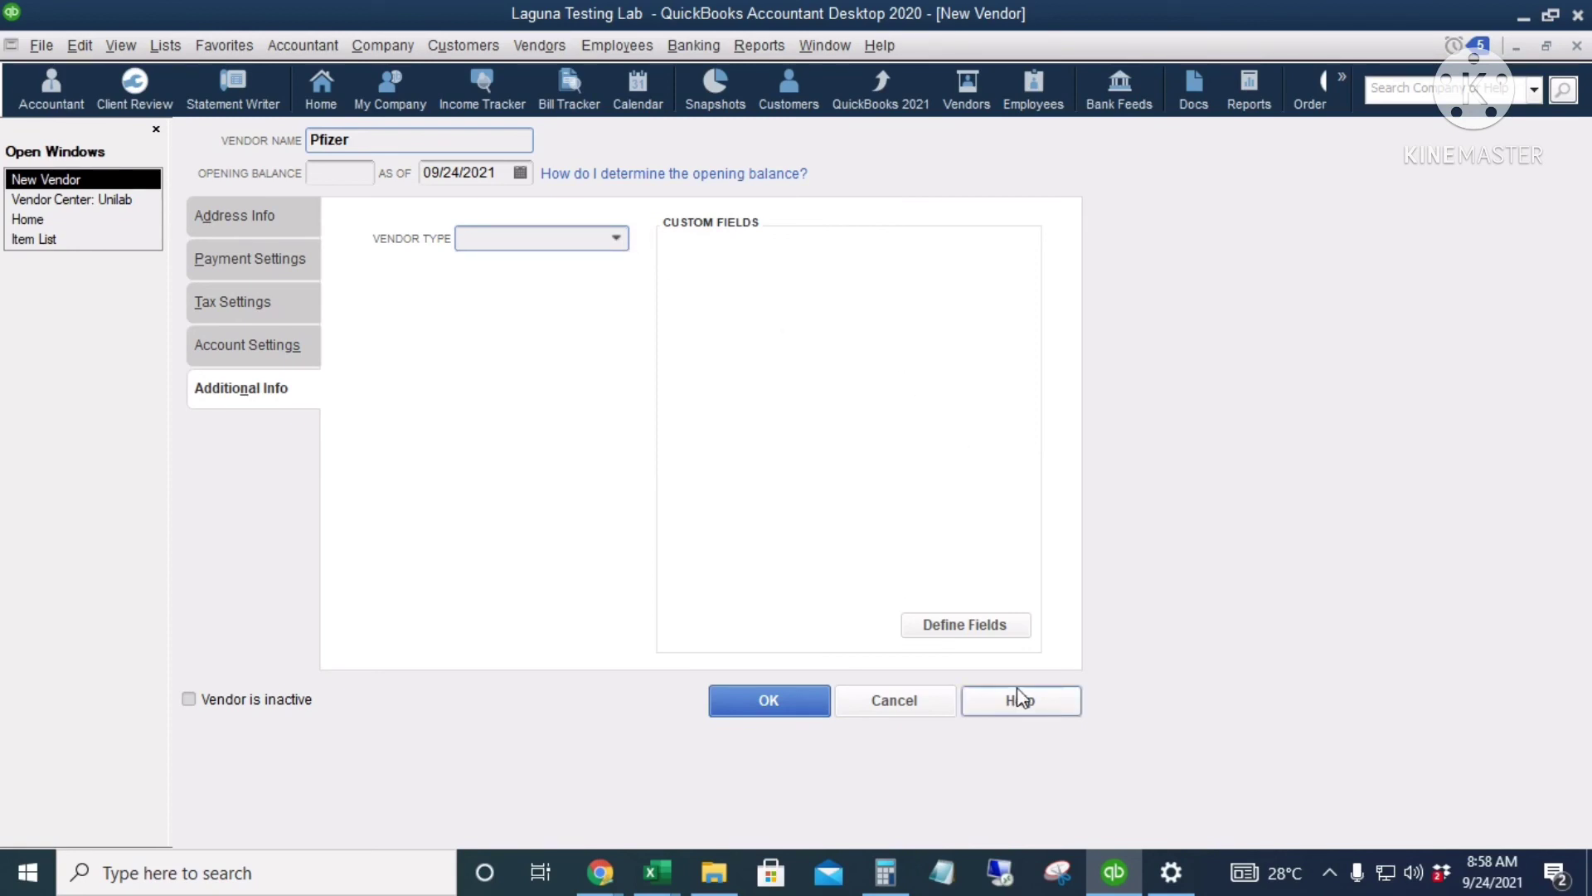
pyautogui.click(978, 635)
pyautogui.click(1043, 292)
pyautogui.click(769, 701)
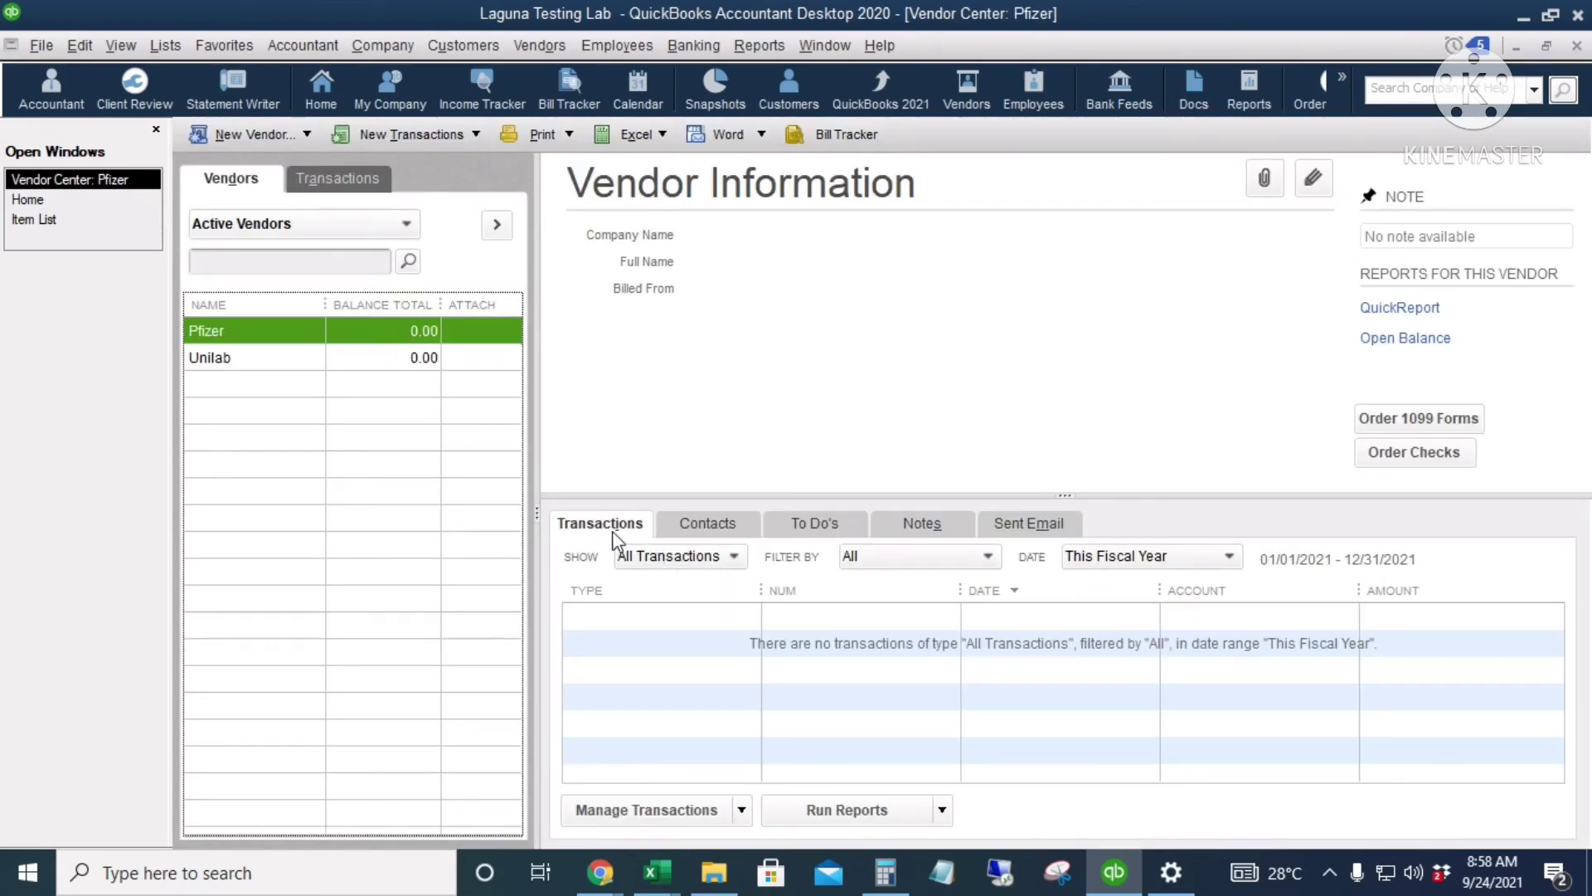
# Step: Review Pfizer's Contacts, To Do's, Notes and Sent Email tabs, all empty
pyautogui.click(619, 533)
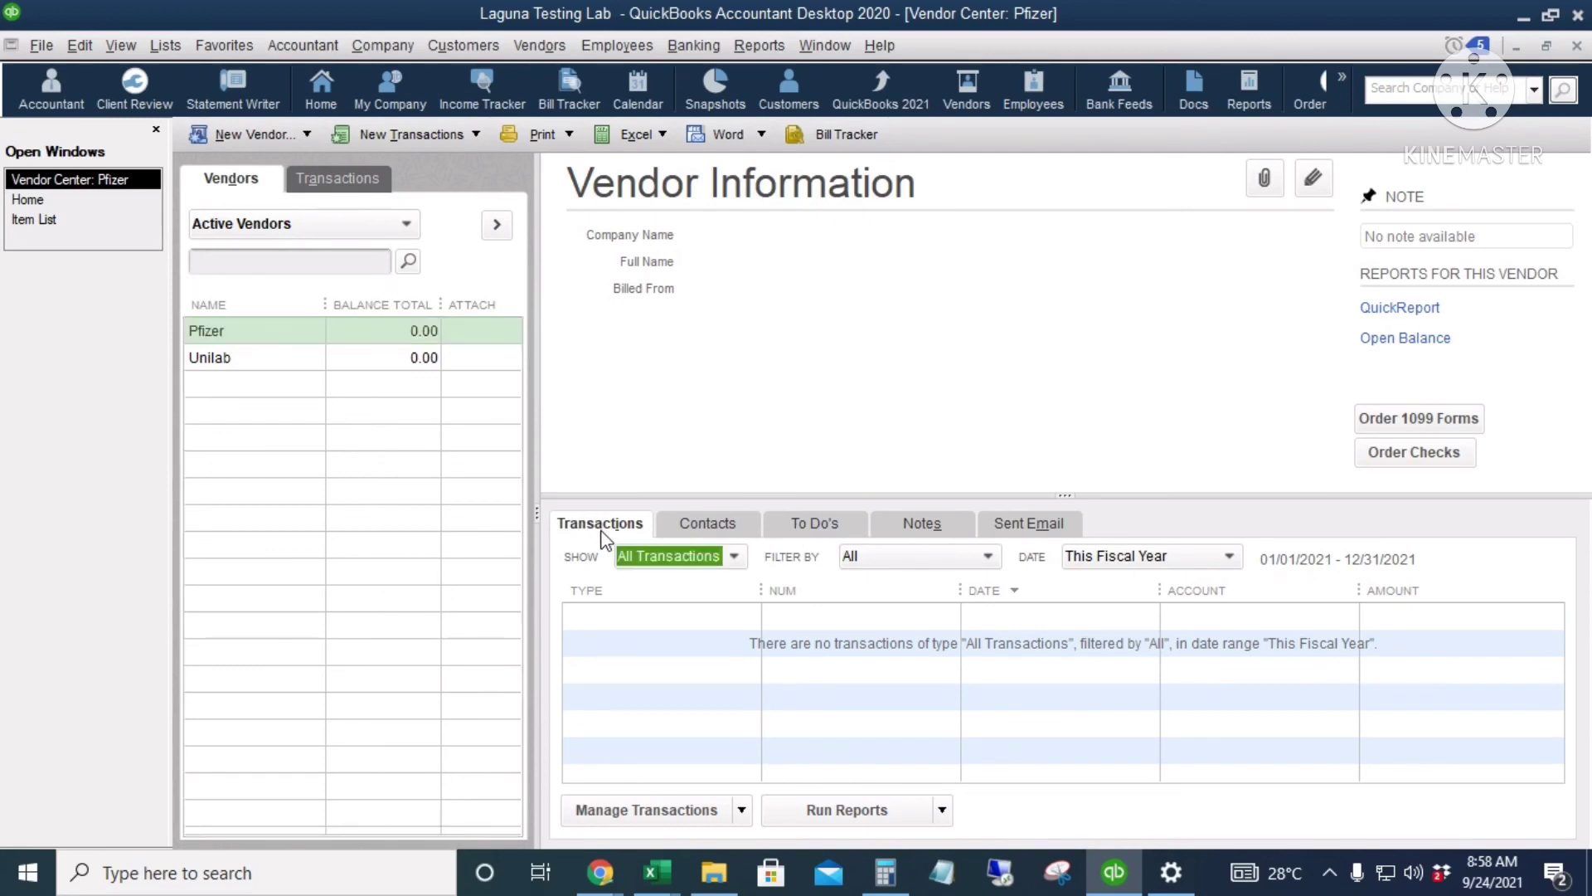
pyautogui.click(728, 531)
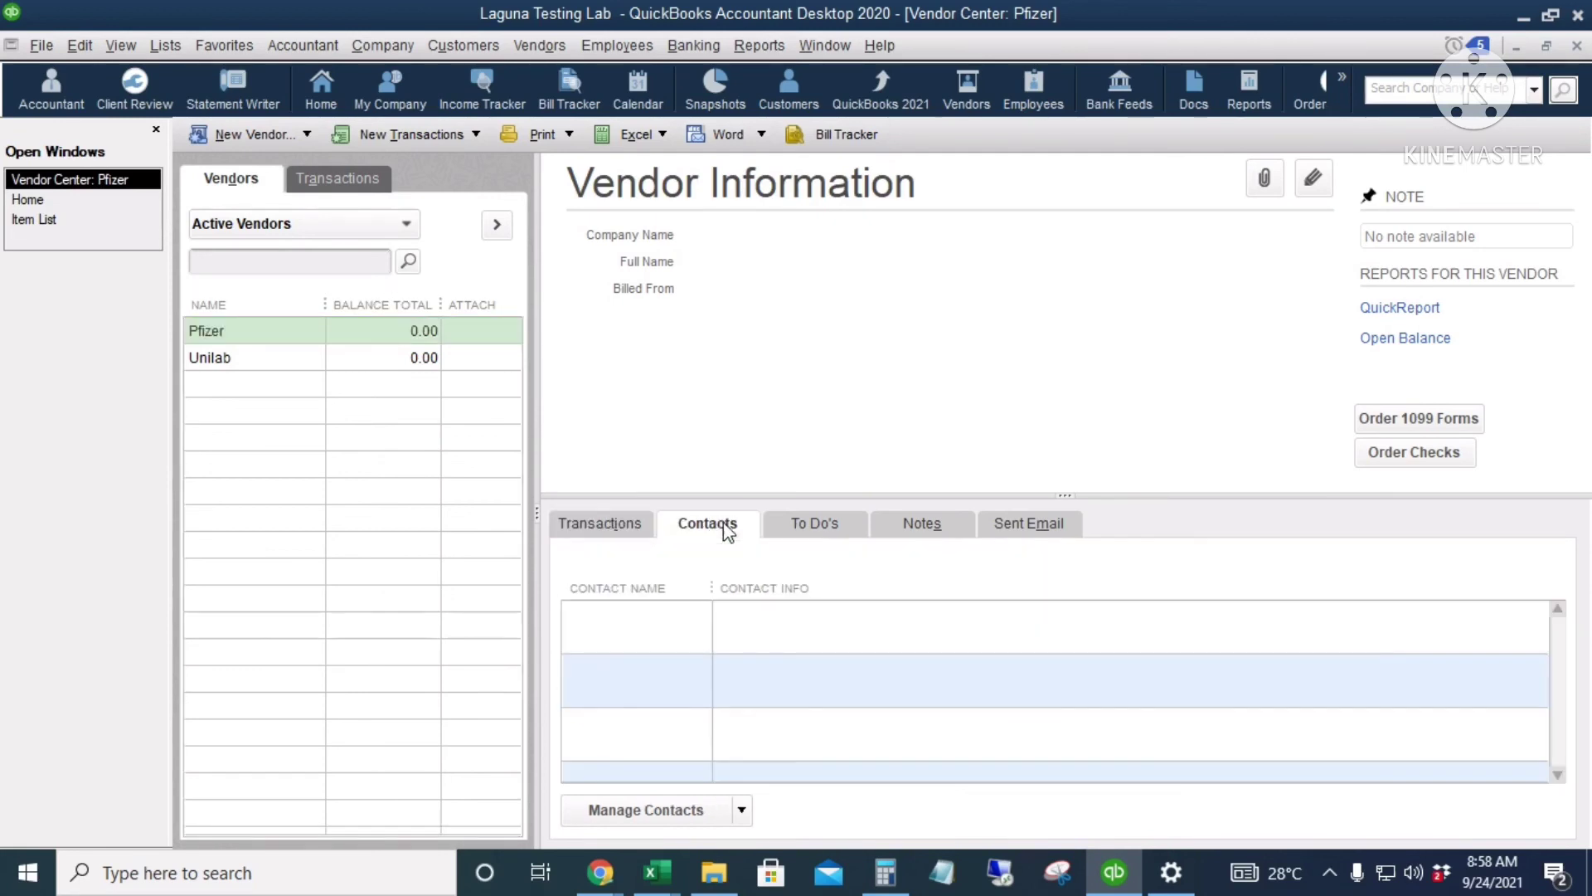
pyautogui.click(833, 528)
pyautogui.click(932, 529)
pyautogui.click(1027, 525)
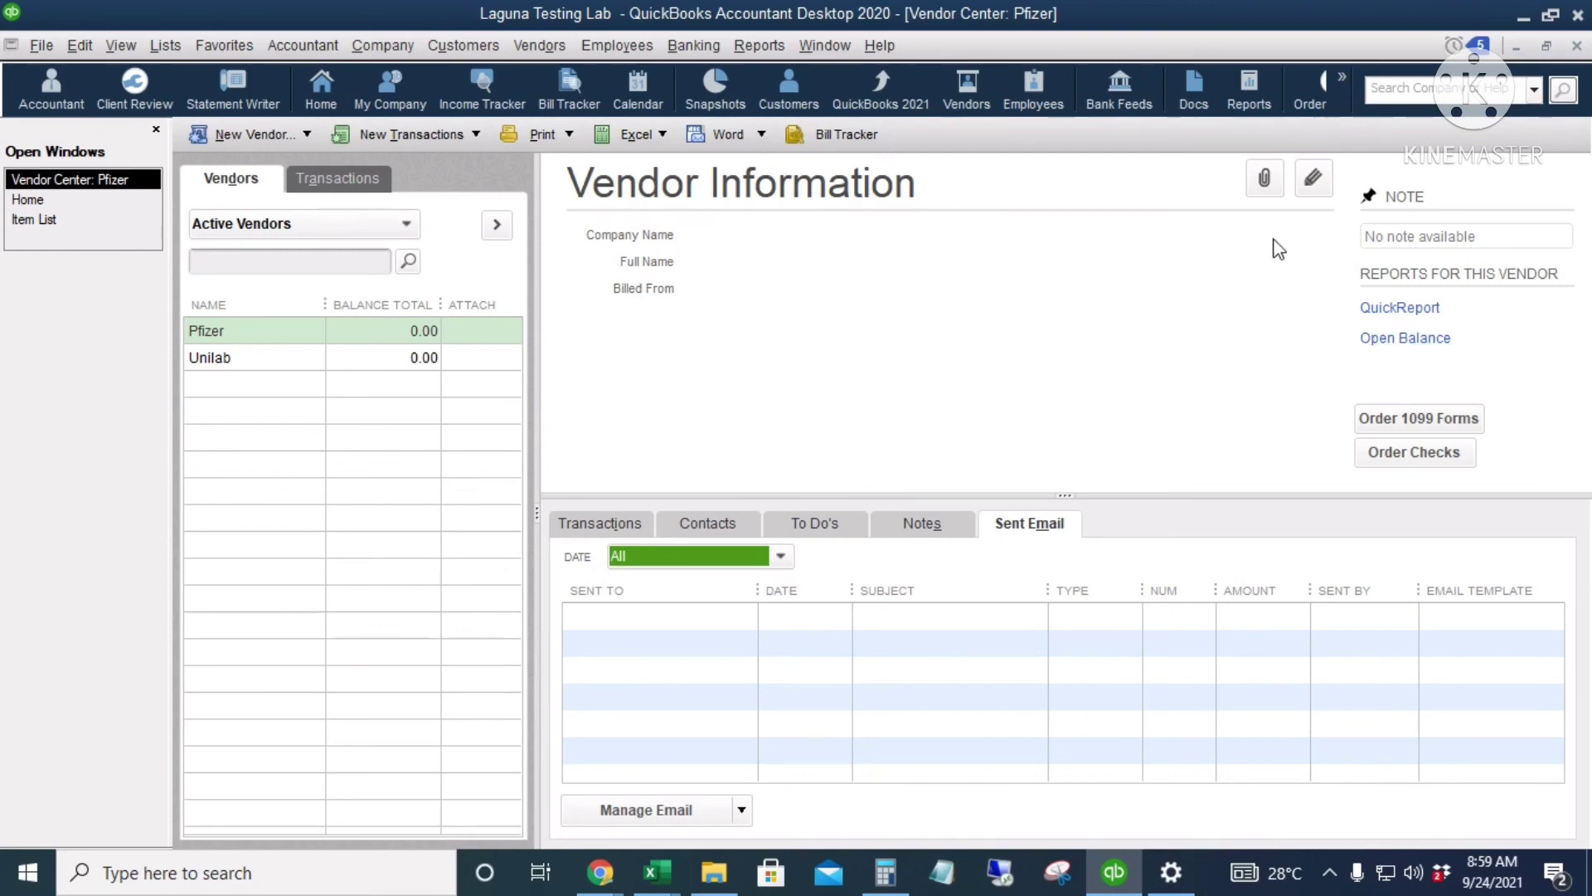
# Step: Check Pfizer's attachments, close them without adding any, and return to the Home page
pyautogui.click(1264, 177)
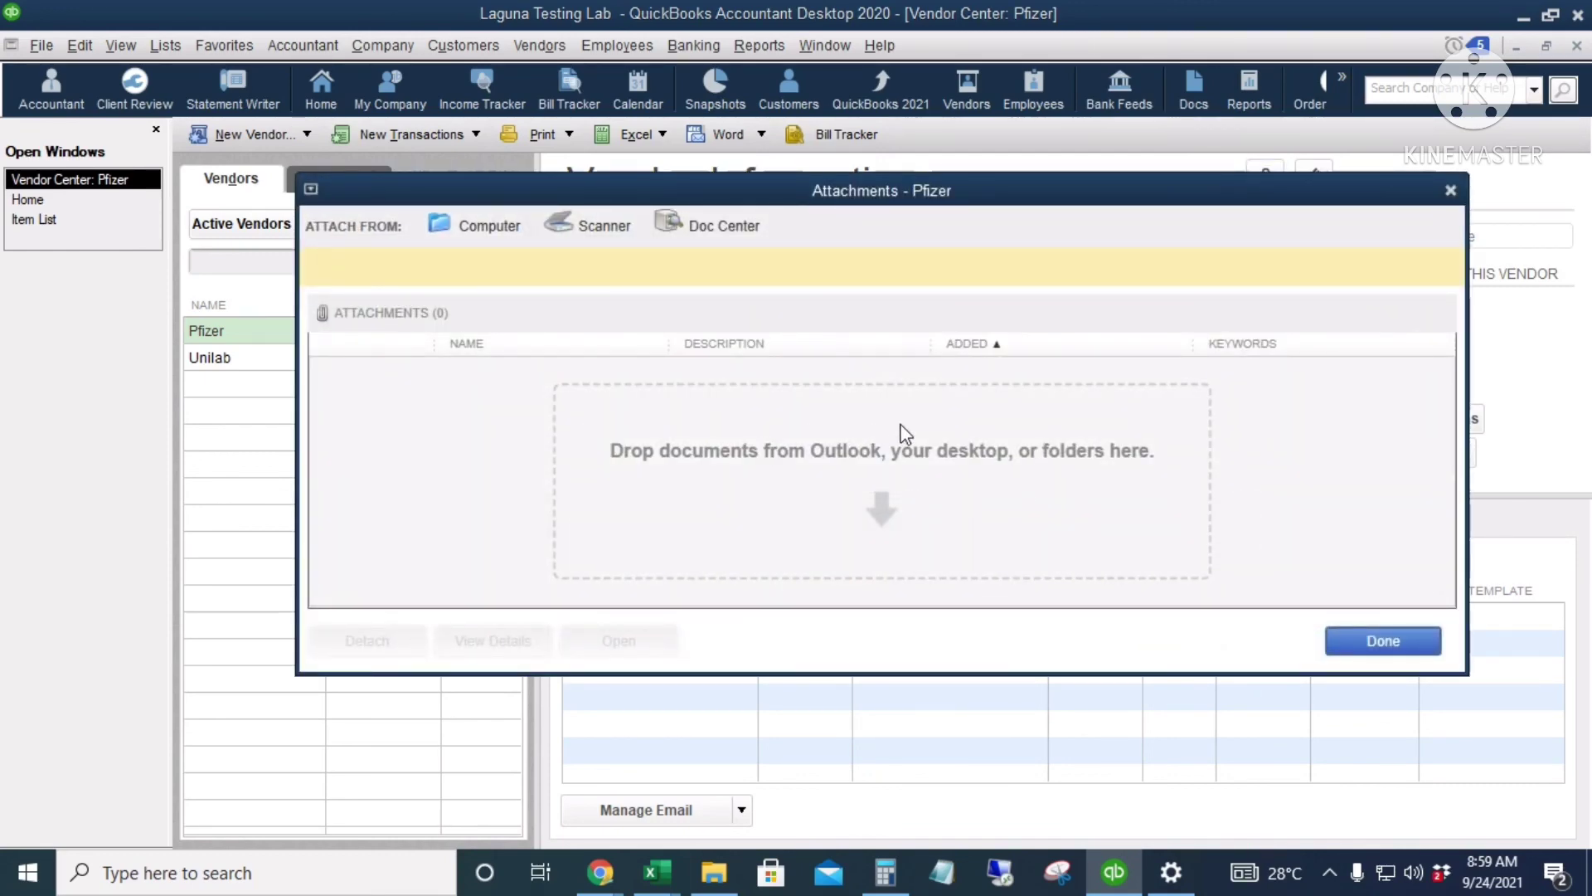
pyautogui.click(1450, 190)
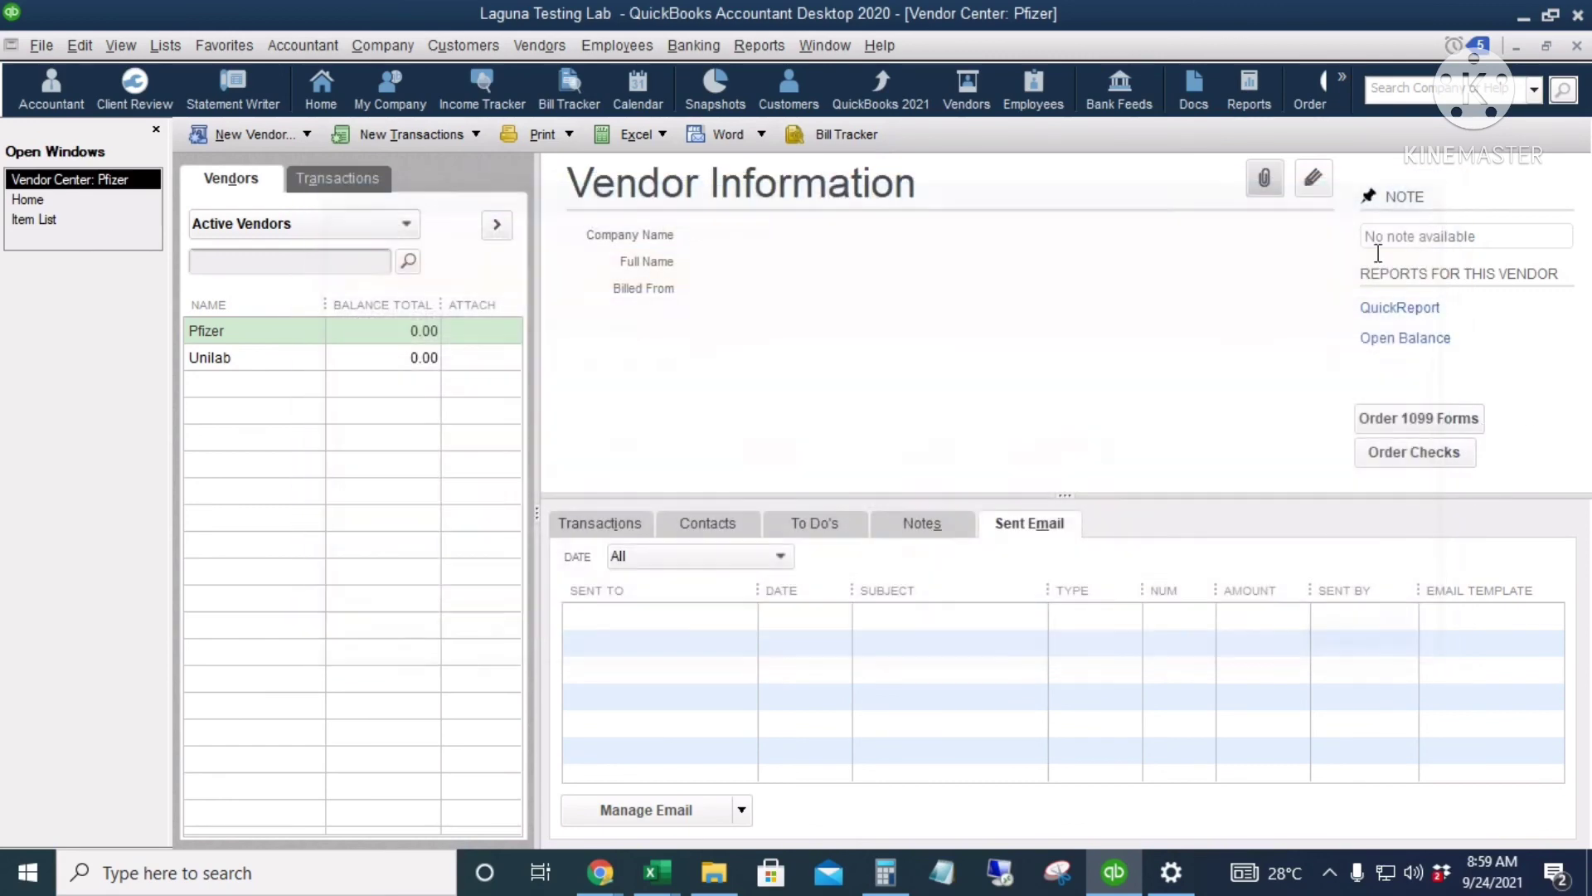
pyautogui.hotkey('ctrl', 'Tab')
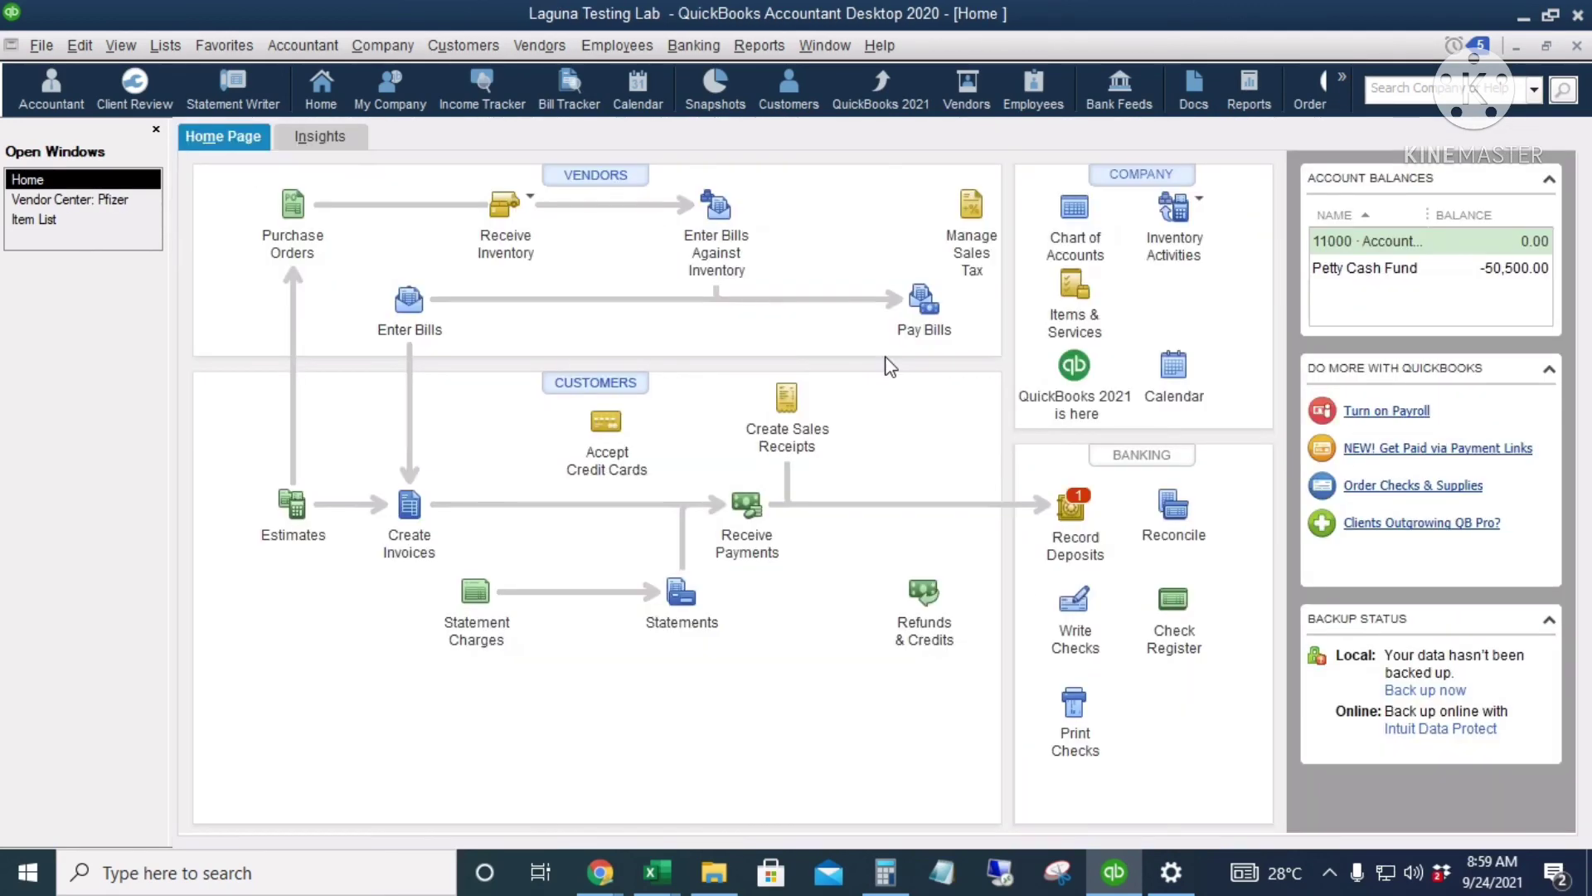